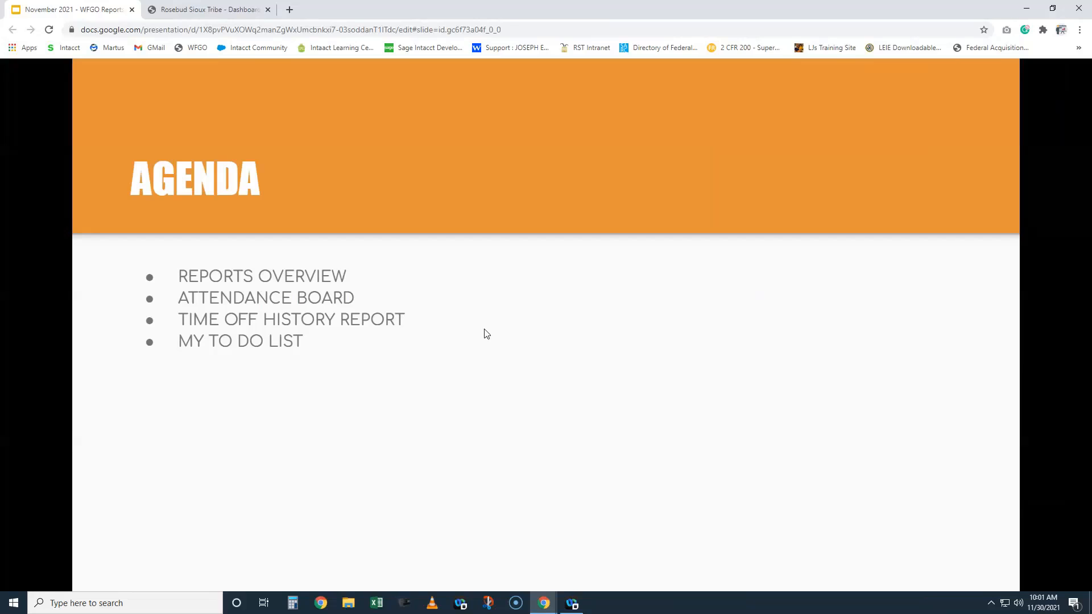
# Step: Close the presentation and open the Attendance Board report from My Reports, Time Reports, Time Allocation
pyautogui.hotkey('ctrl', 'w')
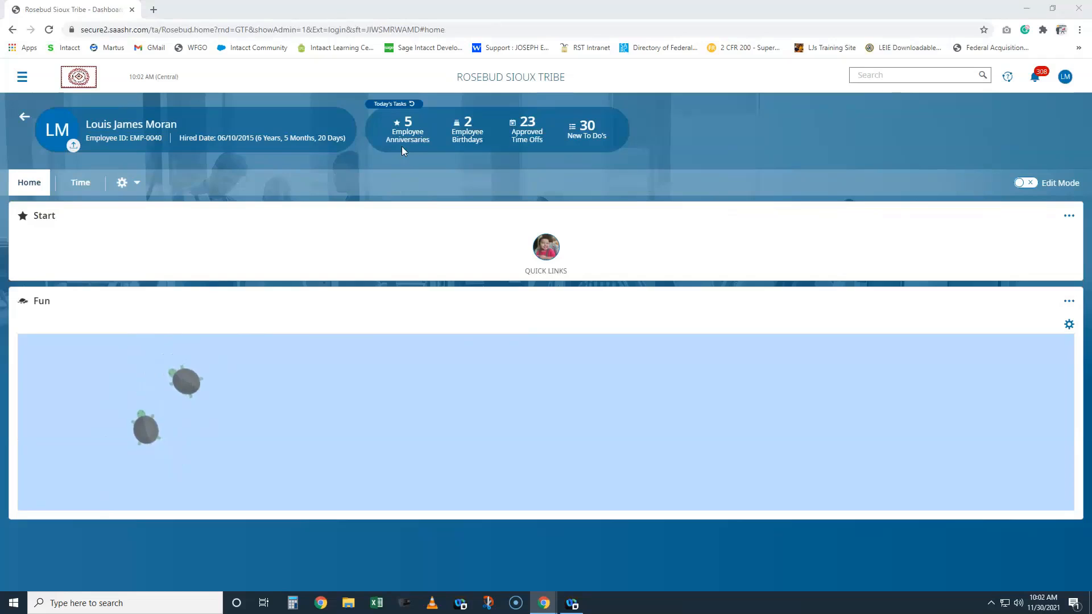
pyautogui.click(22, 78)
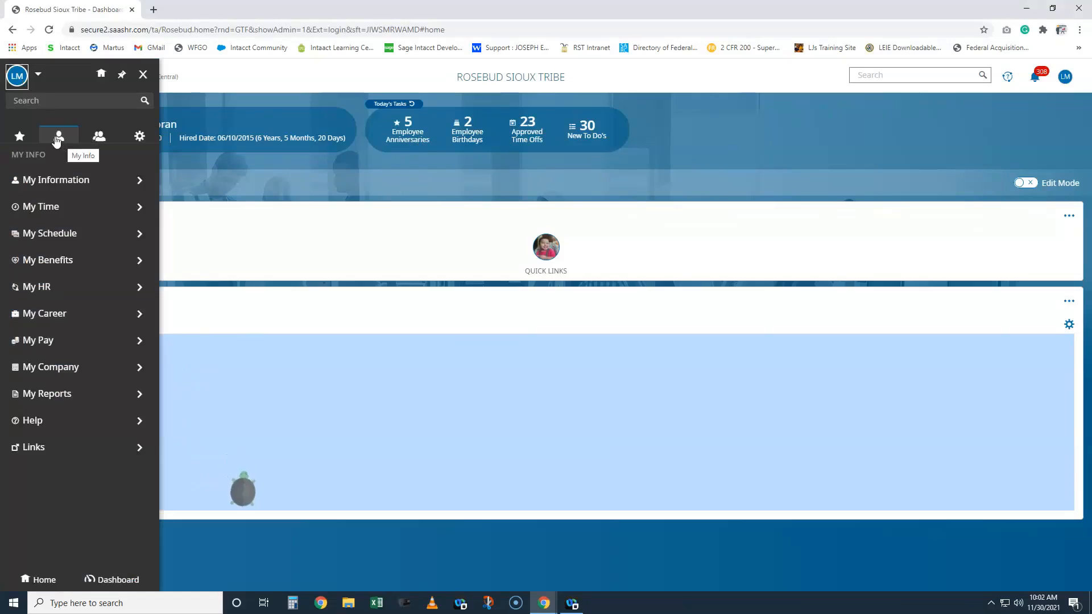
pyautogui.click(67, 394)
pyautogui.click(69, 382)
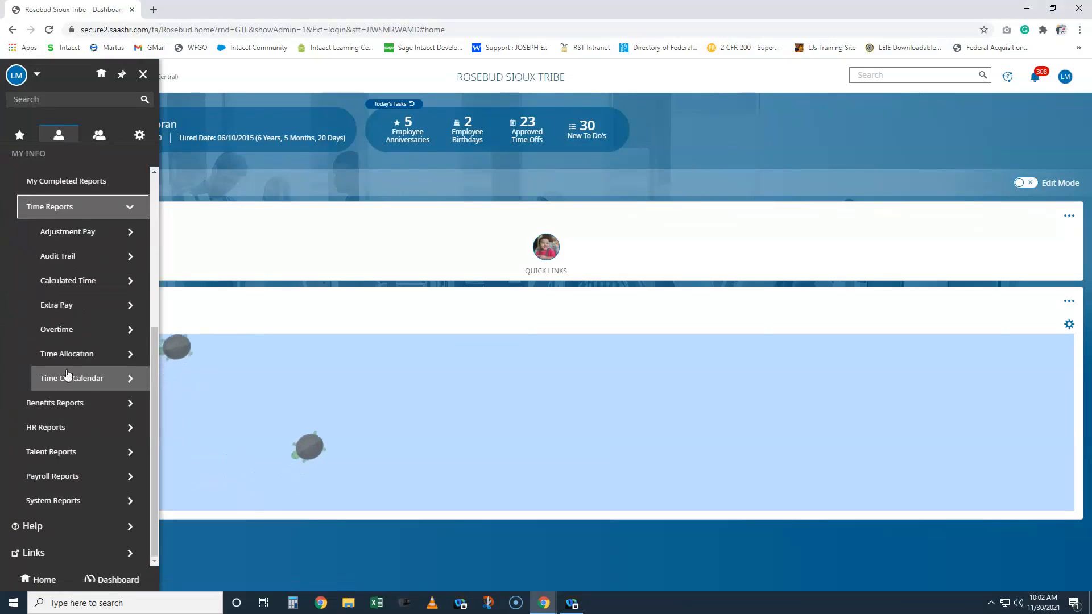
pyautogui.click(66, 354)
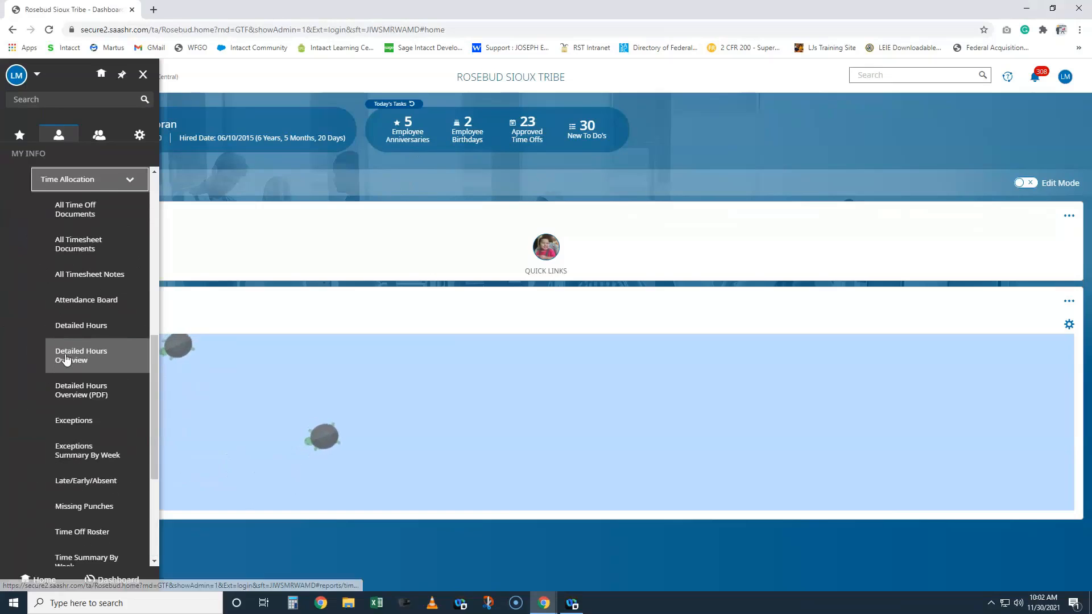
pyautogui.click(74, 303)
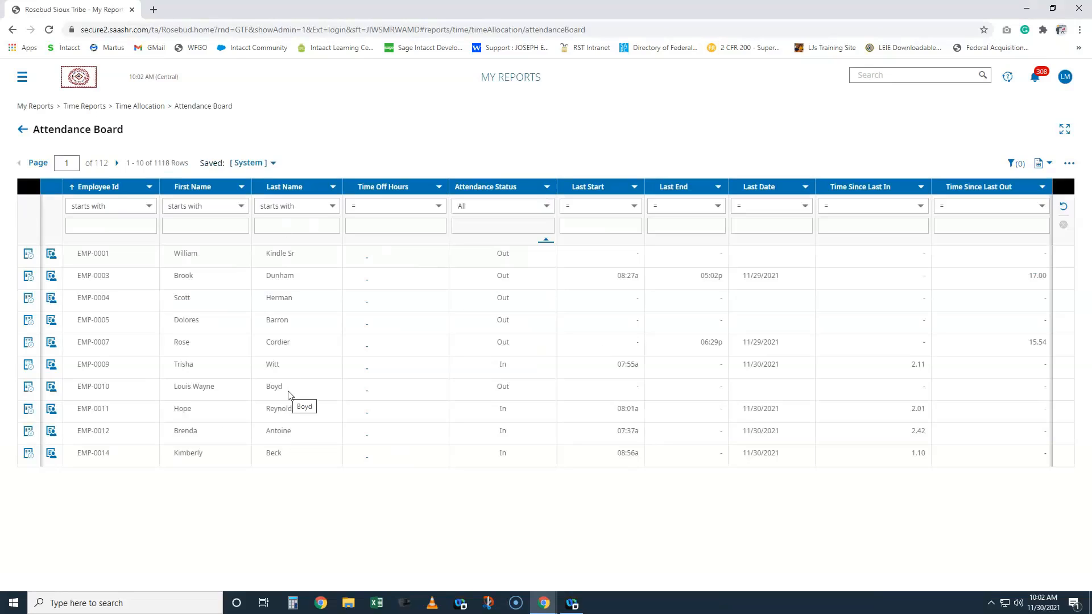
# Step: Narrow the First Name column and sort the Attendance Board by first name in ascending order
pyautogui.moveTo(150, 163); pyautogui.dragTo(174, 173)
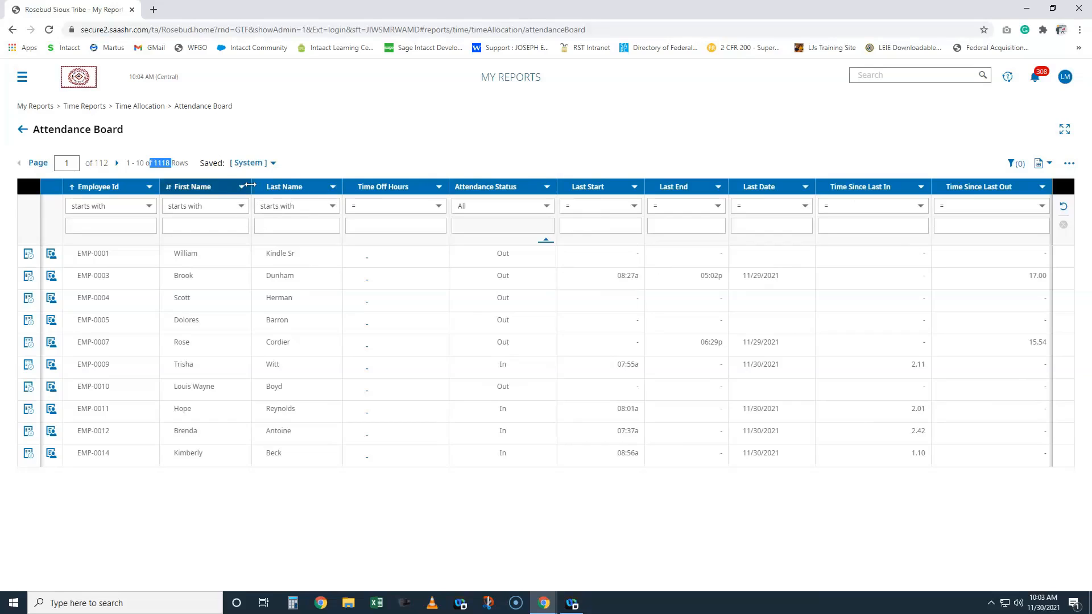
pyautogui.moveTo(250, 185); pyautogui.dragTo(426, 190)
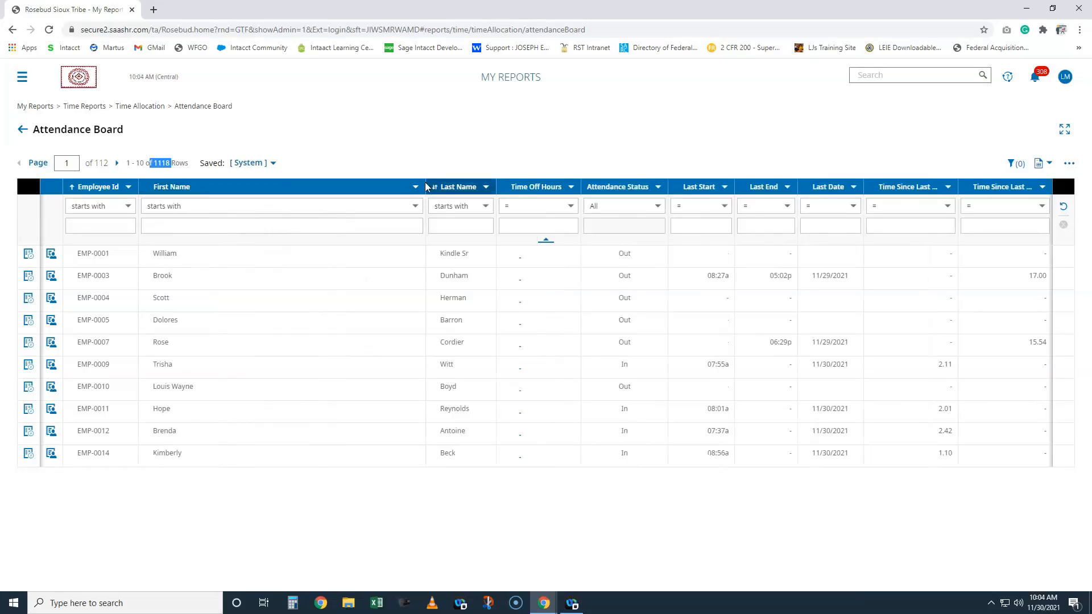
pyautogui.moveTo(427, 187); pyautogui.dragTo(192, 217)
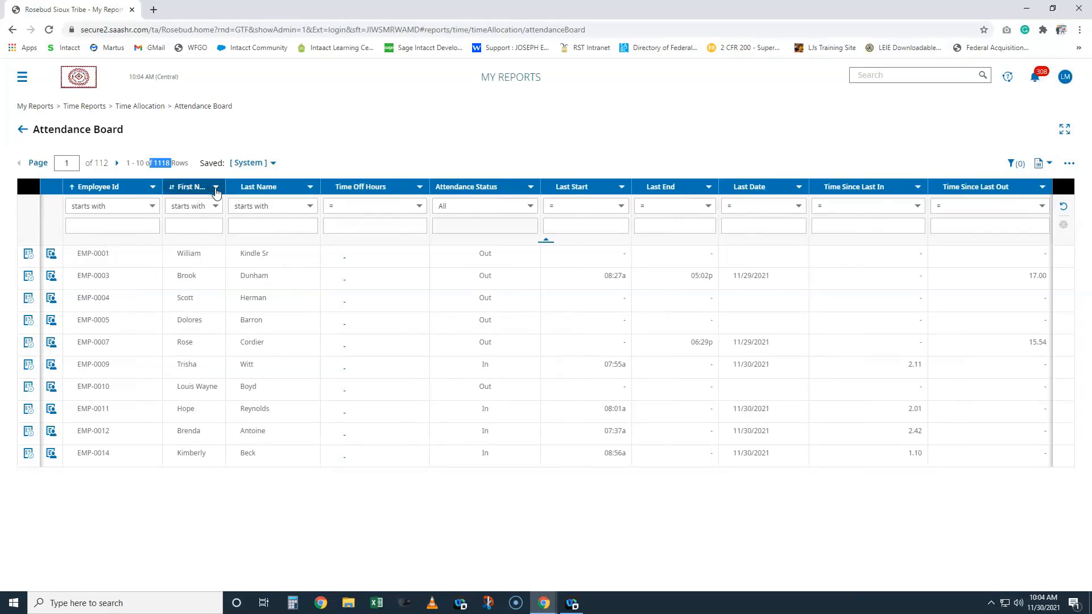
pyautogui.click(216, 188)
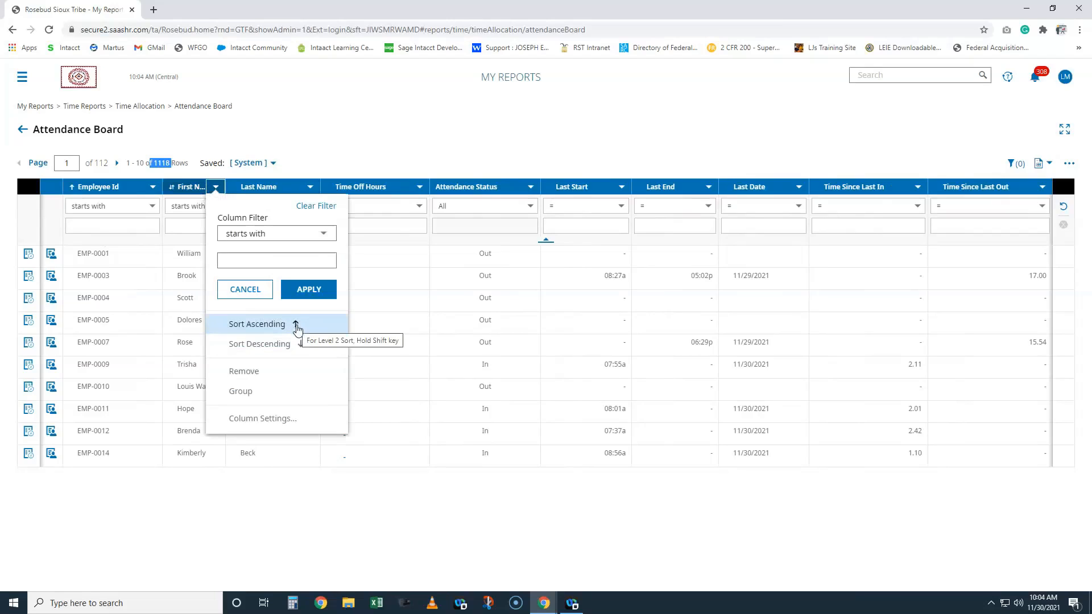
pyautogui.click(296, 327)
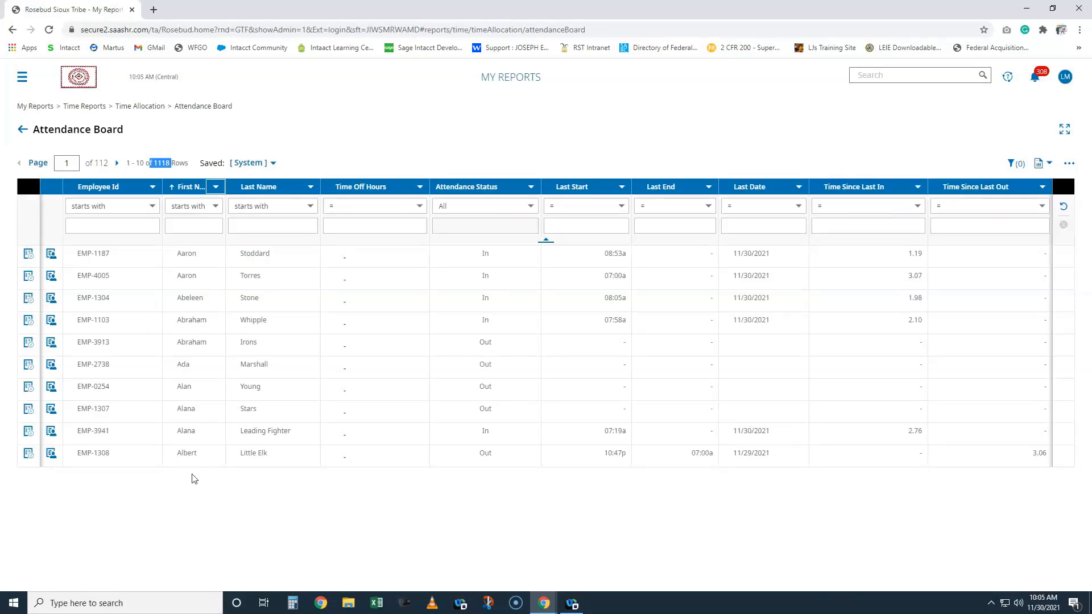
# Step: Set the Attendance Board to show 20 rows per page and look through the list
pyautogui.click(144, 162)
pyautogui.doubleClick(139, 163)
pyautogui.click(40, 165)
pyautogui.click(66, 210)
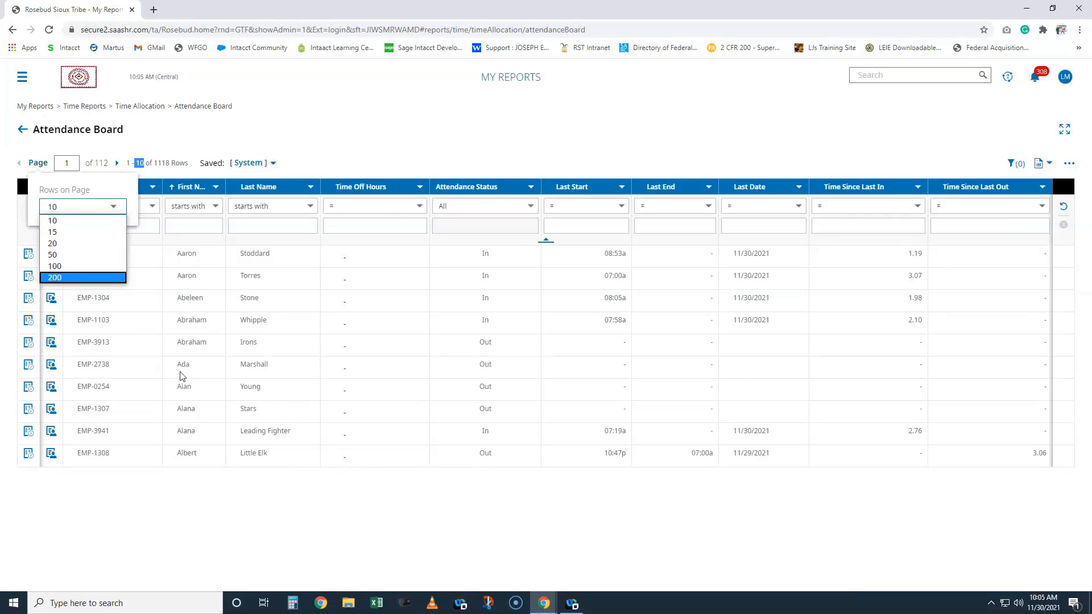
pyautogui.click(88, 243)
pyautogui.scroll(-2, 281, 384)
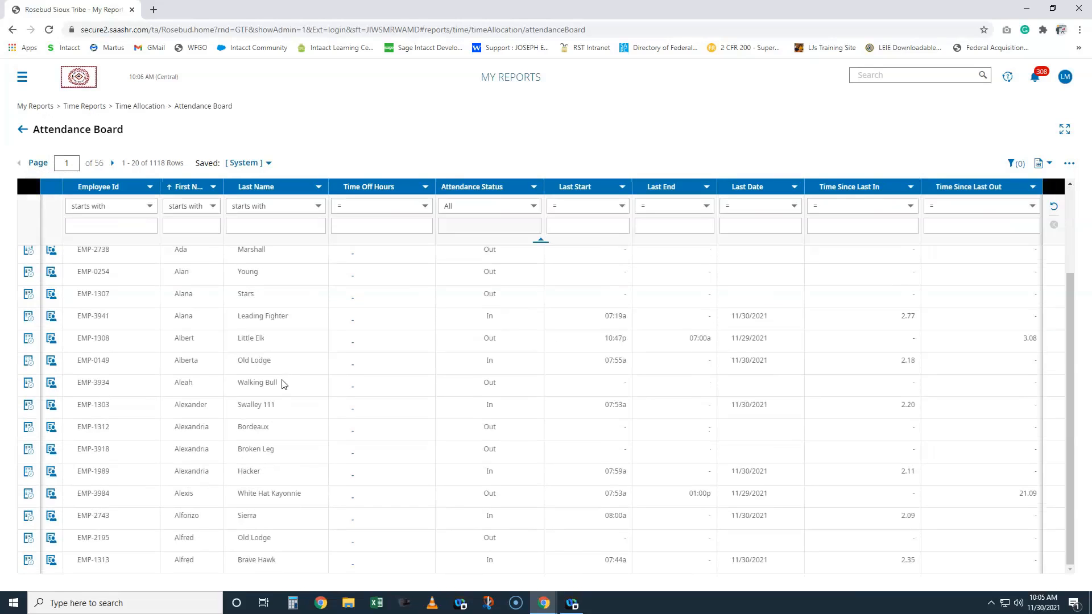
pyautogui.scroll(2, 283, 384)
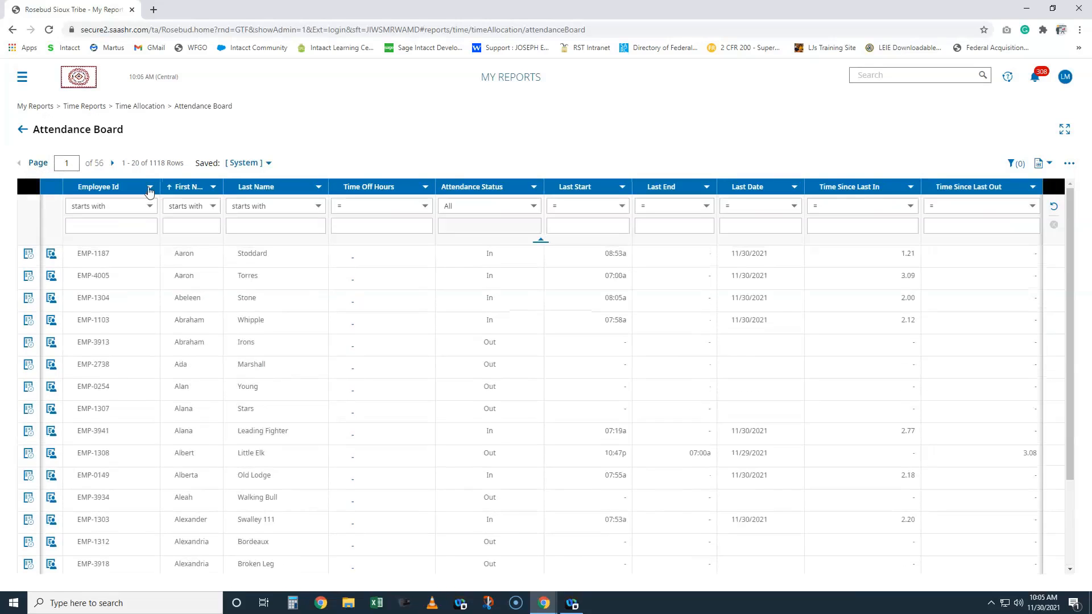
pyautogui.doubleClick(99, 163)
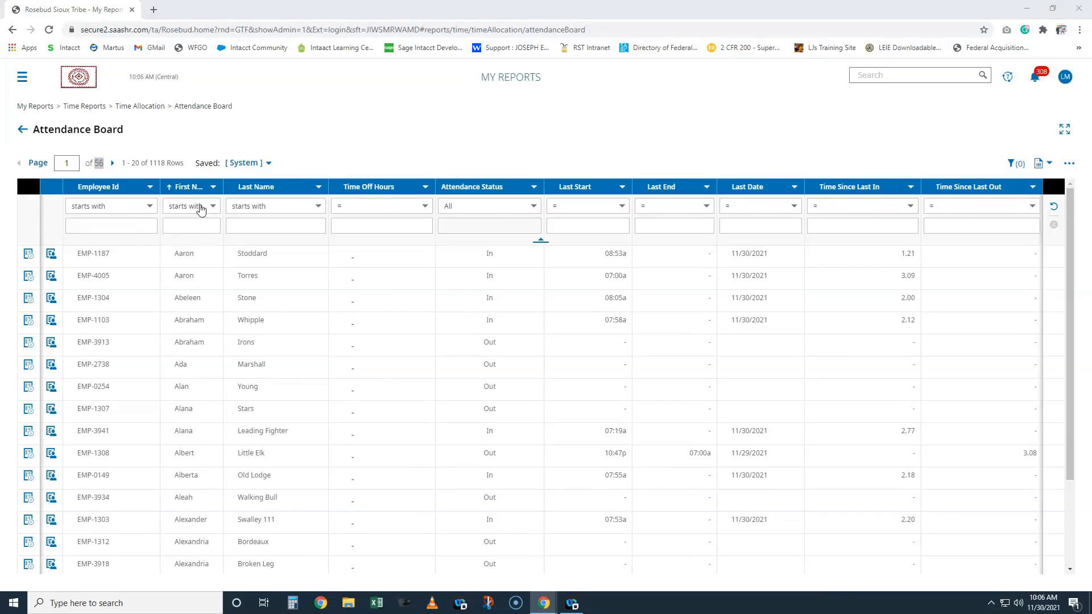
# Step: Filter the First Name column with the "=" operator, using the opening letters of an employee's first name
pyautogui.click(151, 208)
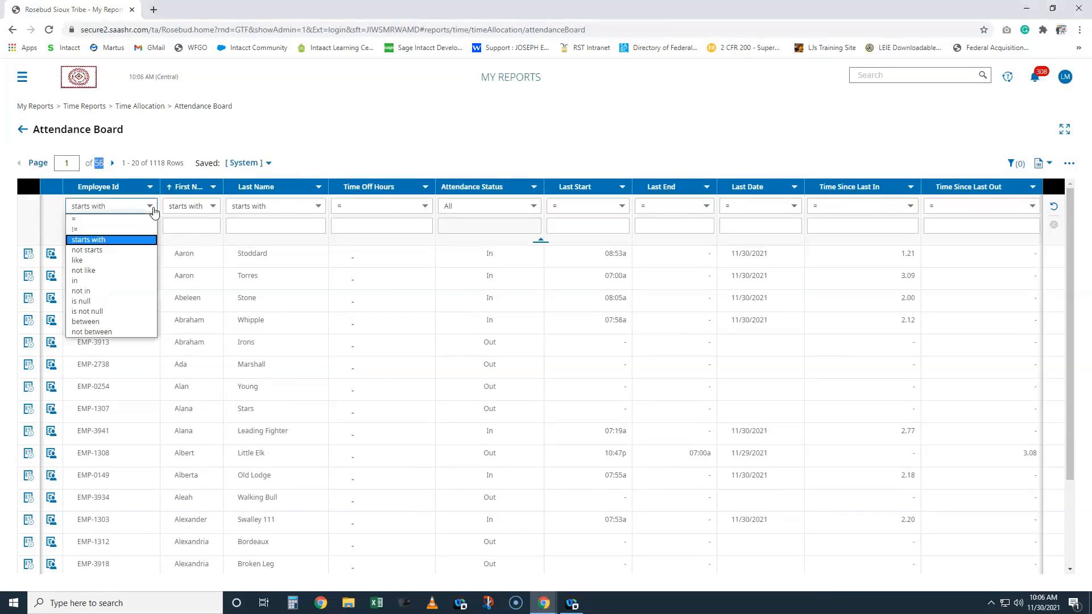
pyautogui.click(206, 208)
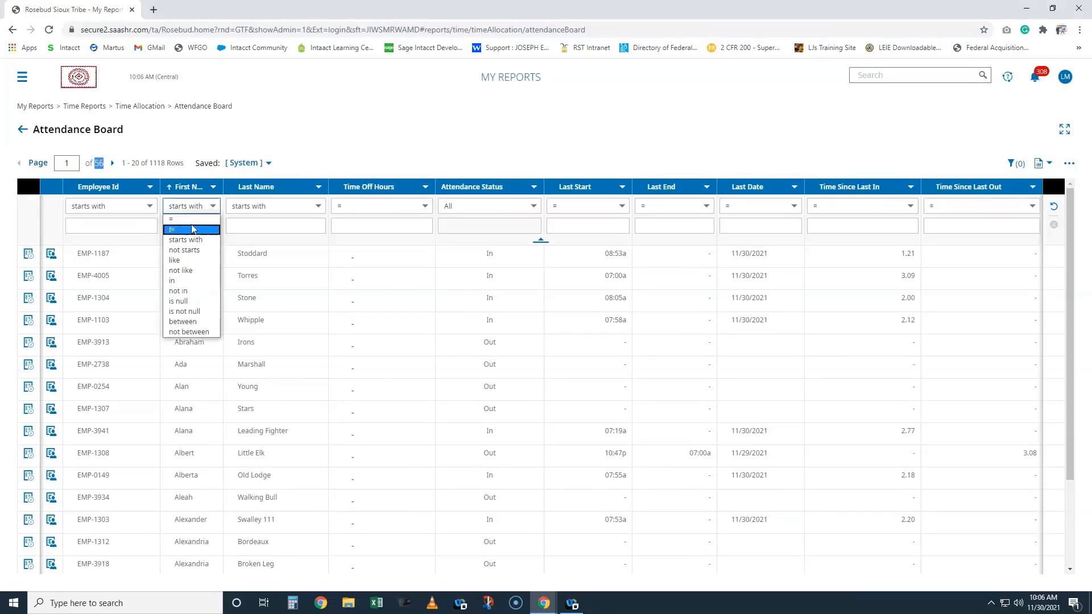
pyautogui.click(190, 220)
pyautogui.click(199, 227)
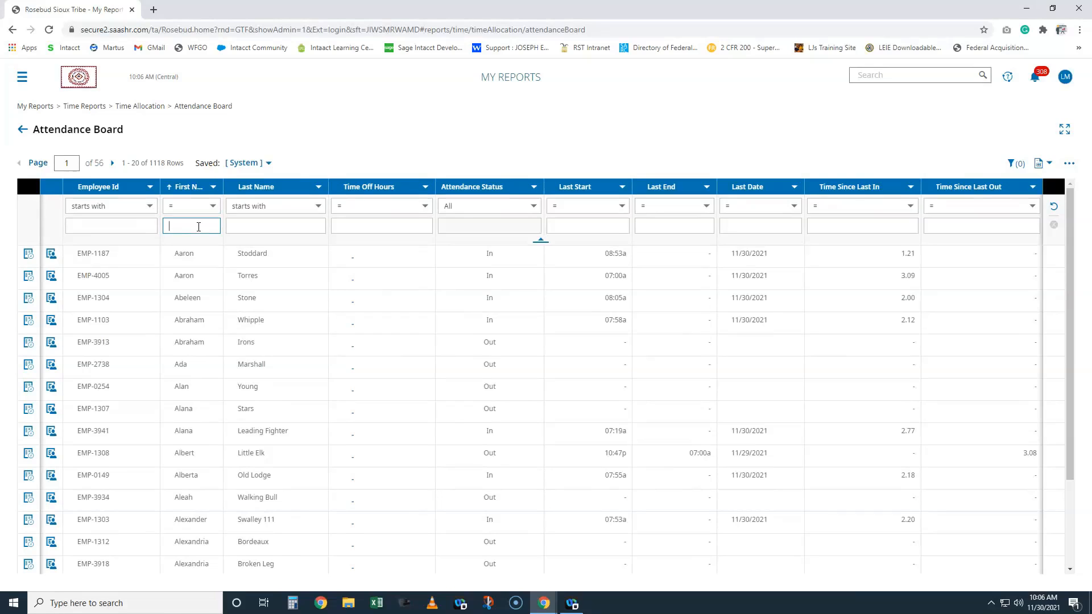
pyautogui.write('lou')
pyautogui.press('Return')
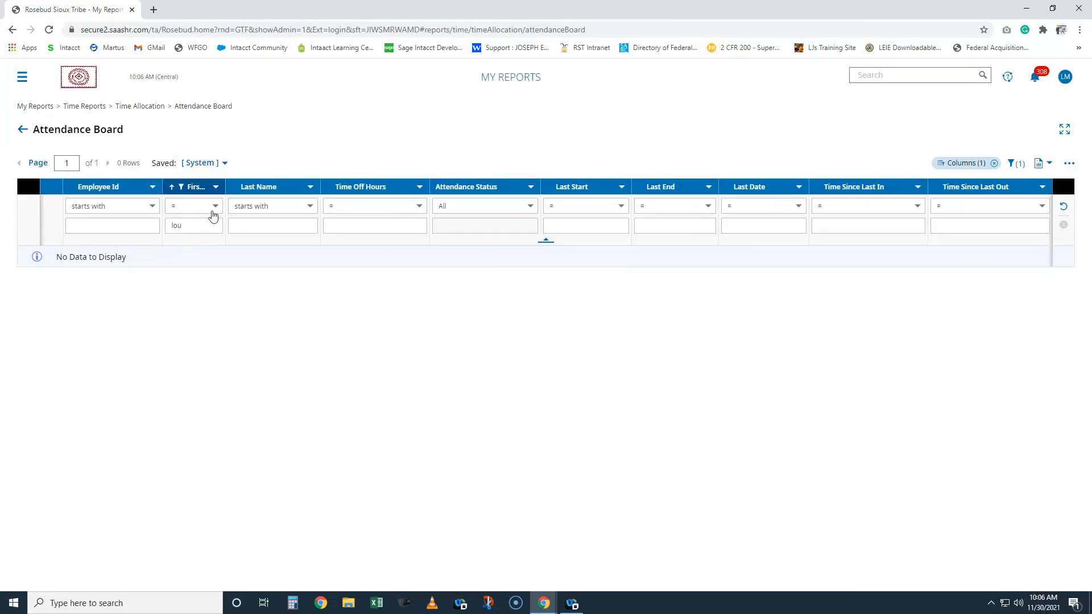
# Step: Change the First Name filter operator to "like" and reapply the filter with the same text
pyautogui.click(191, 211)
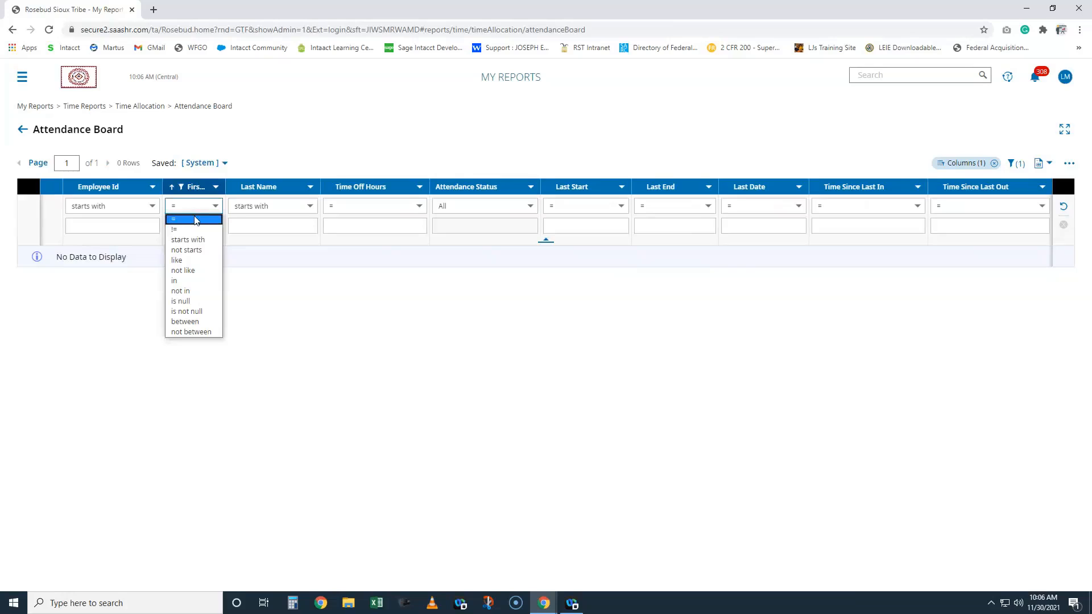
pyautogui.click(254, 161)
pyautogui.click(183, 211)
pyautogui.click(206, 263)
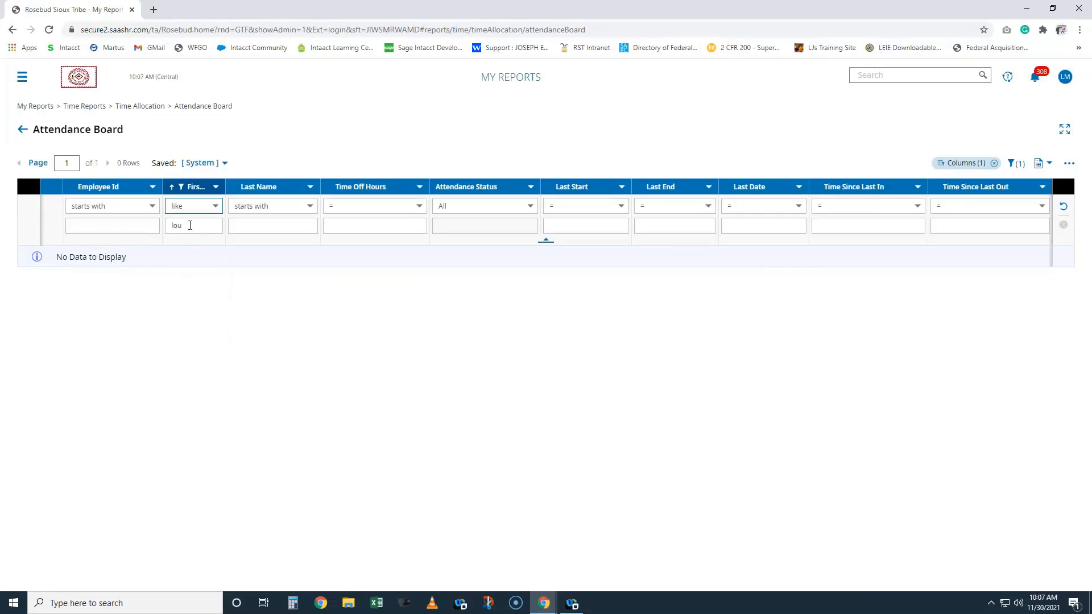
pyautogui.click(190, 225)
pyautogui.press('Return')
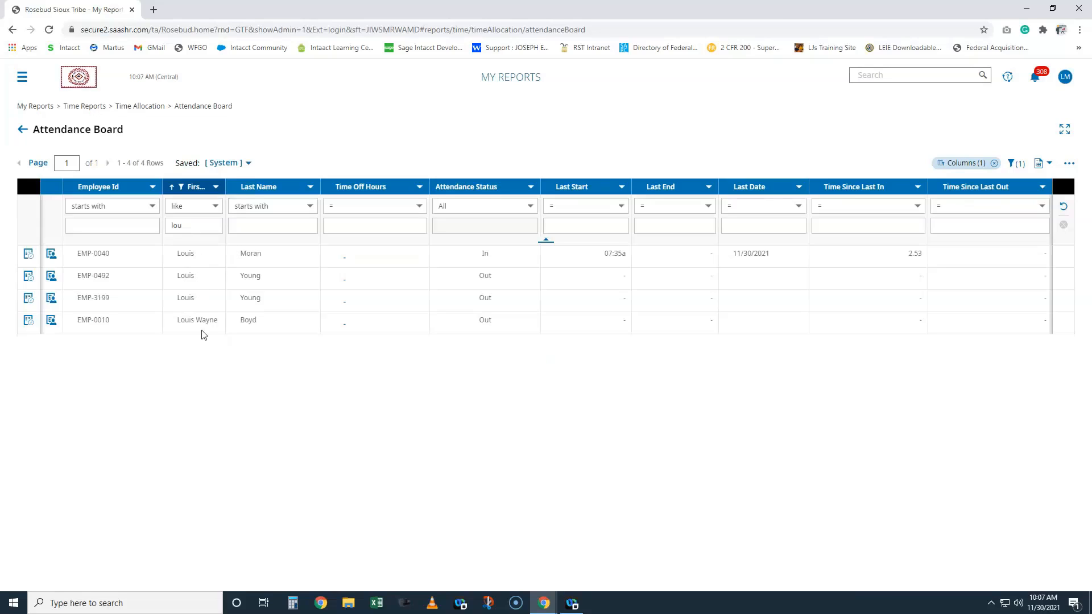
# Step: Review the available First Name filter operators and the first listed employee's attendance status, last start and last date
pyautogui.click(190, 209)
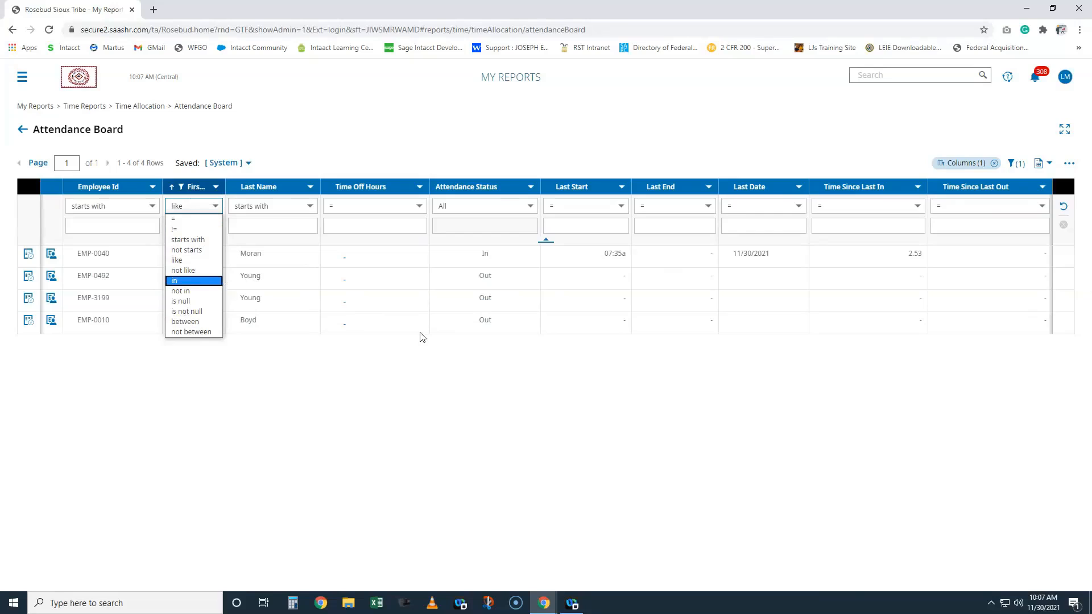
pyautogui.click(664, 396)
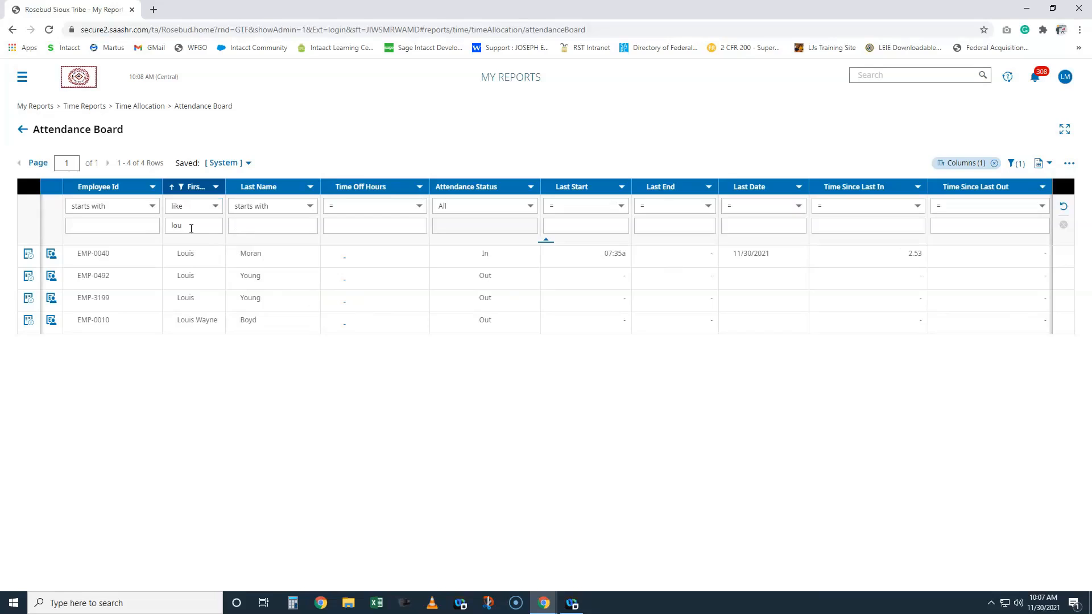
pyautogui.doubleClick(485, 254)
pyautogui.moveTo(605, 254); pyautogui.dragTo(624, 258)
pyautogui.moveTo(737, 254); pyautogui.dragTo(789, 257)
pyautogui.click(446, 388)
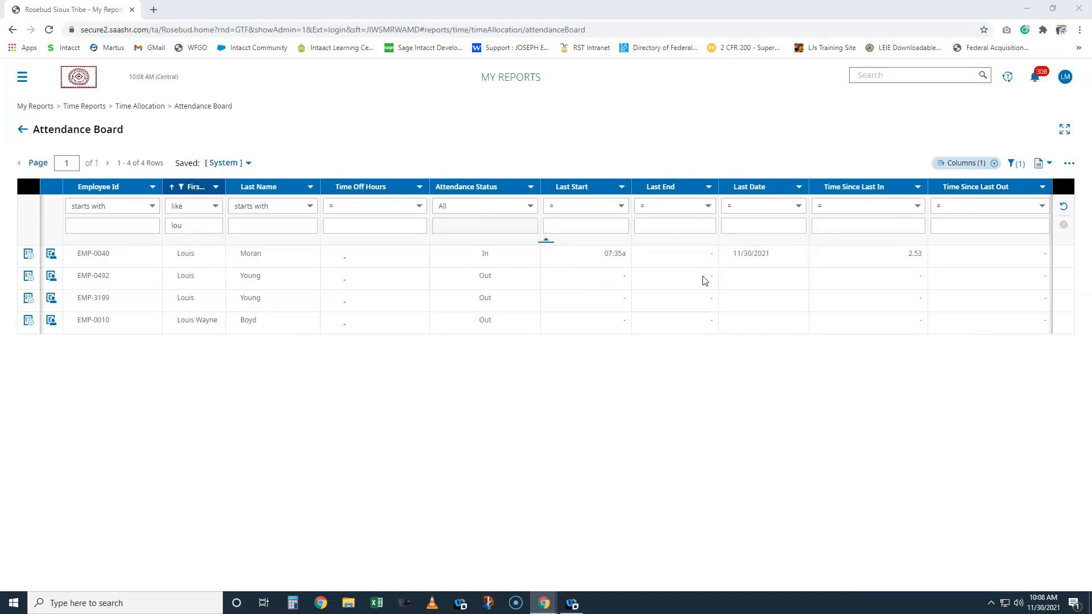
# Step: Remove the Time Off Hours, Last Start, Last End, Last Date, Time Since Last In and Time Since Last Out columns from the report
pyautogui.click(1068, 167)
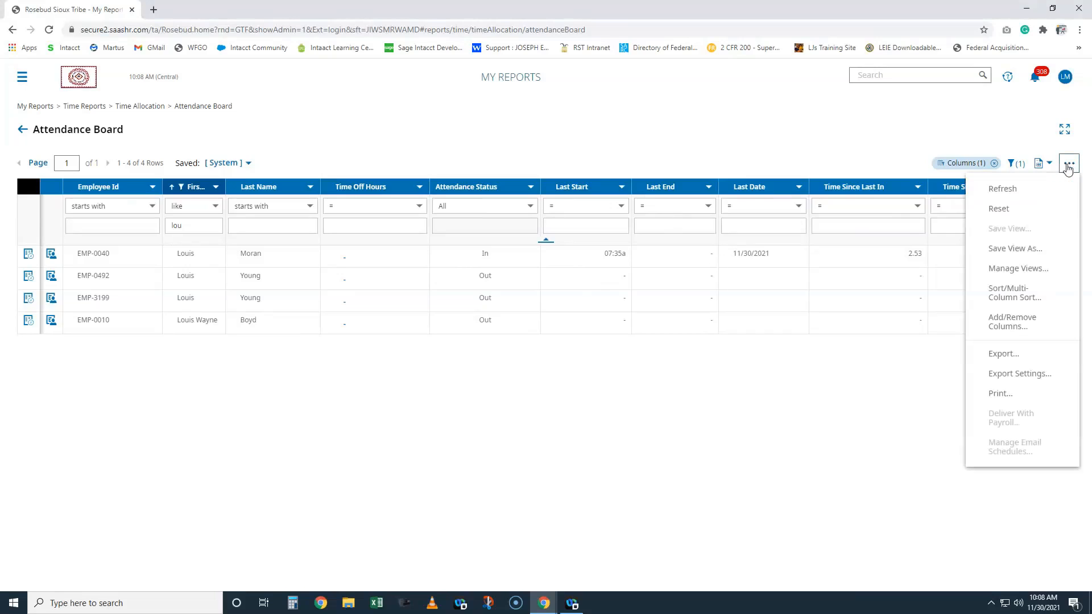
pyautogui.click(1014, 326)
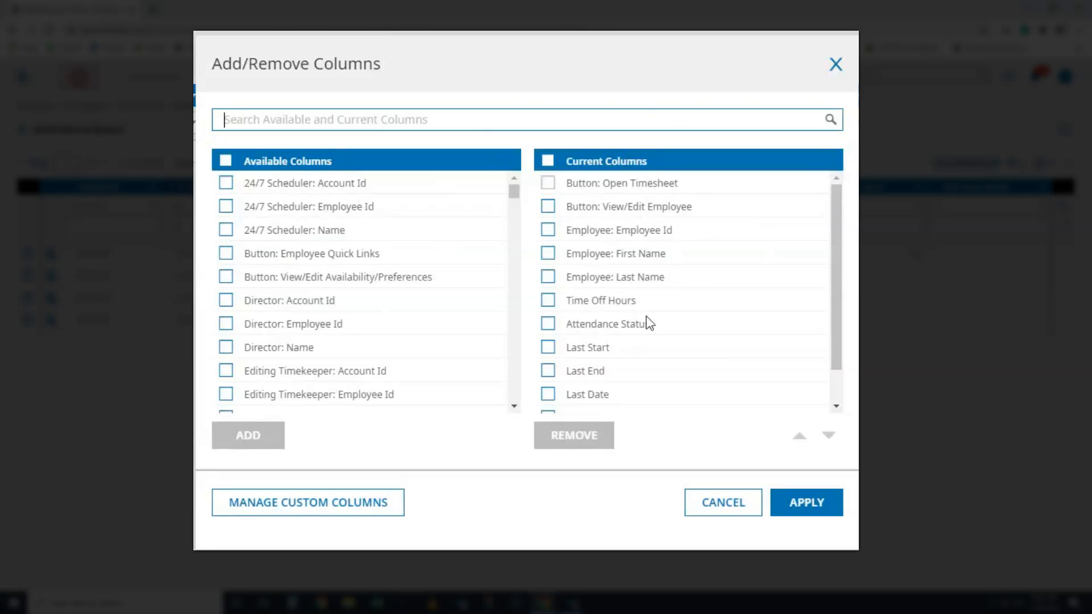
pyautogui.scroll(-1, 649, 319)
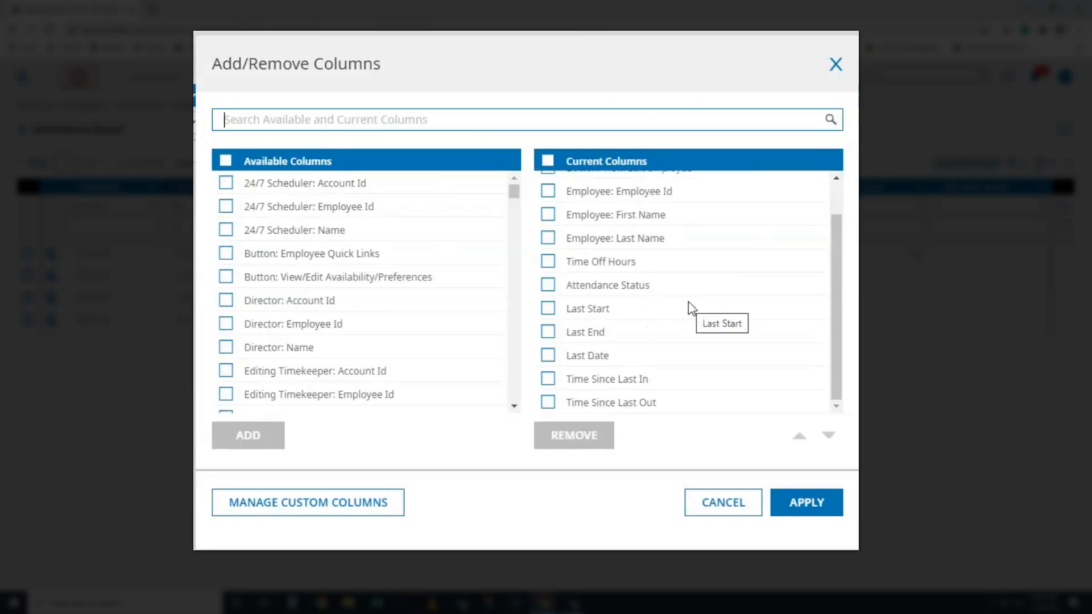
pyautogui.click(548, 262)
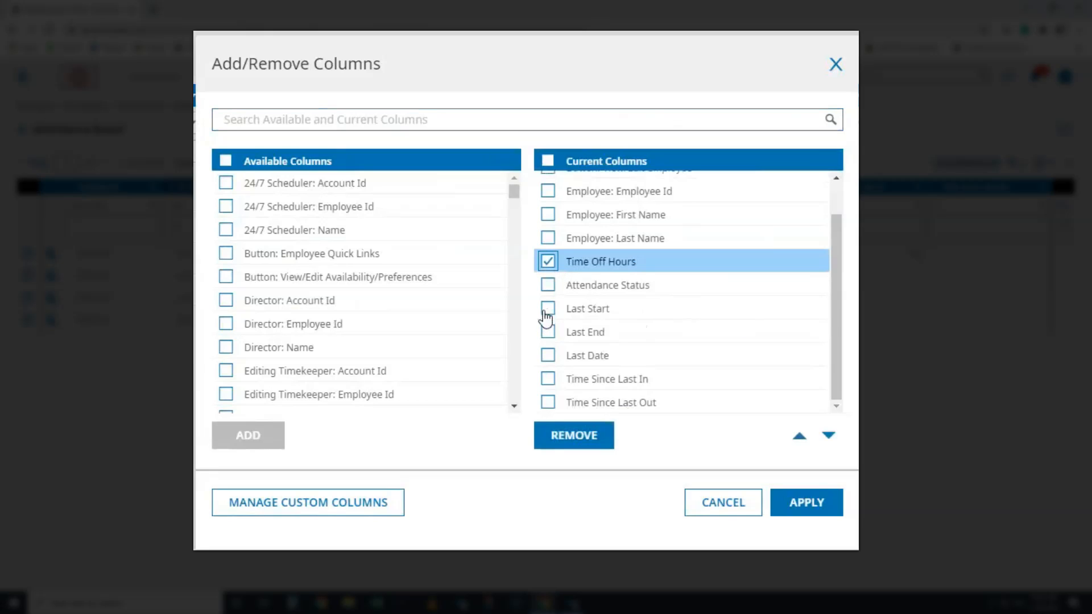
pyautogui.click(548, 309)
pyautogui.click(549, 331)
pyautogui.click(549, 355)
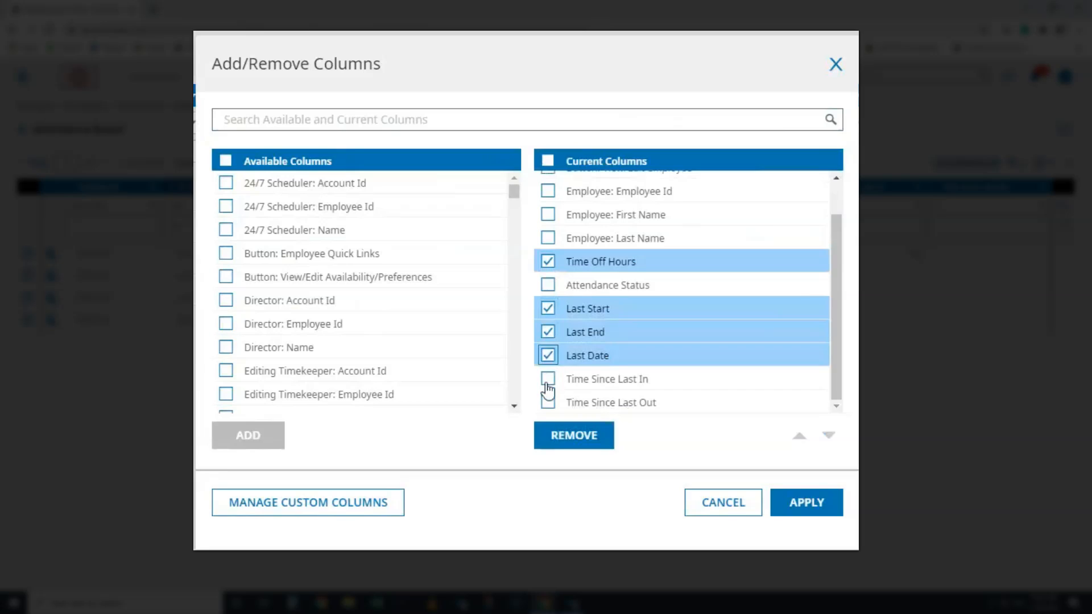
pyautogui.click(548, 379)
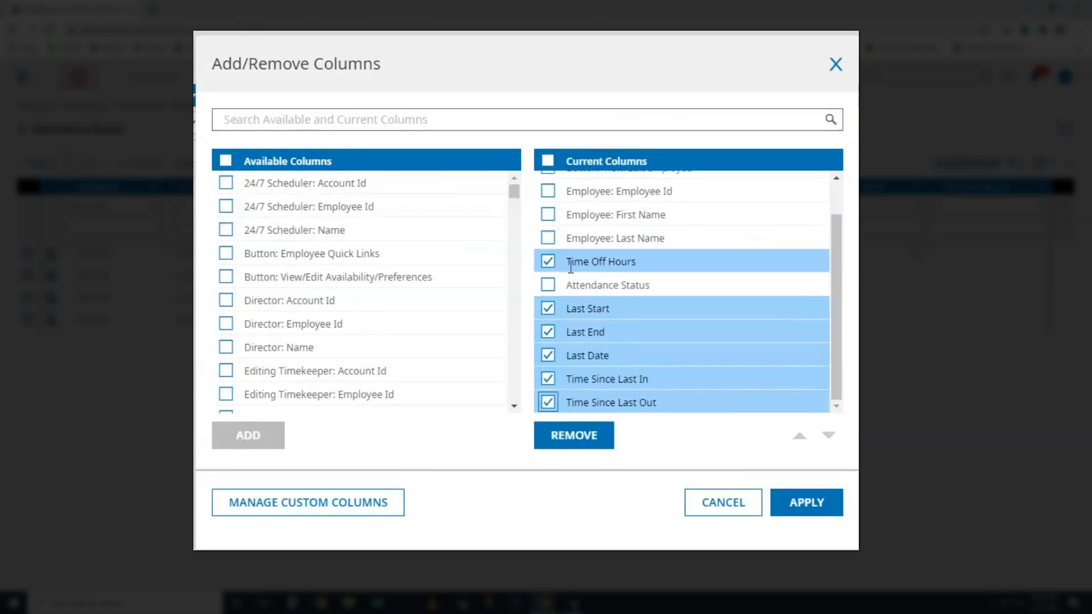
pyautogui.click(592, 437)
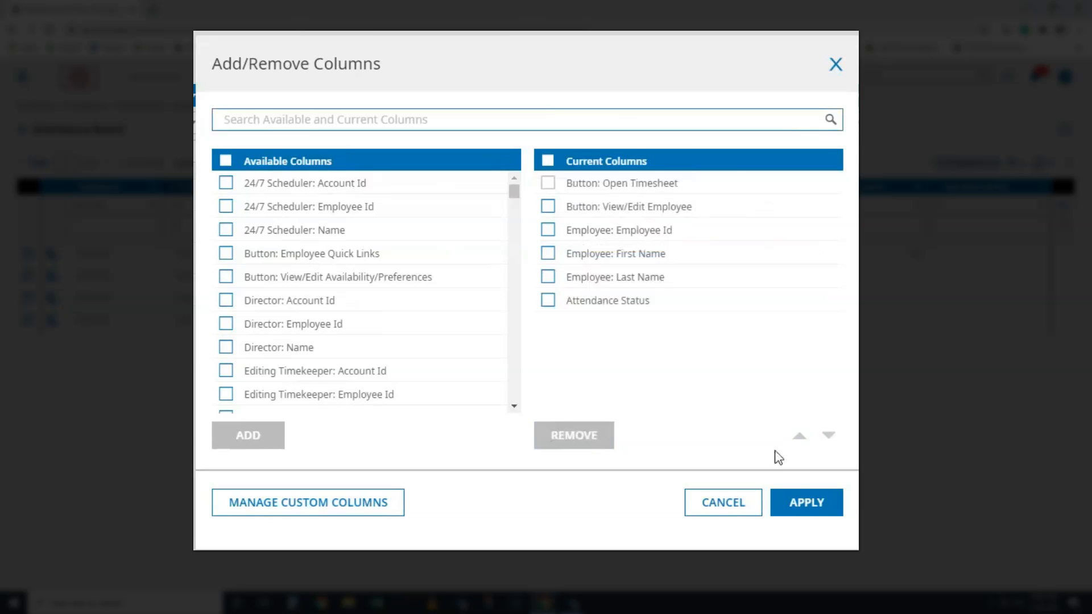
pyautogui.click(806, 508)
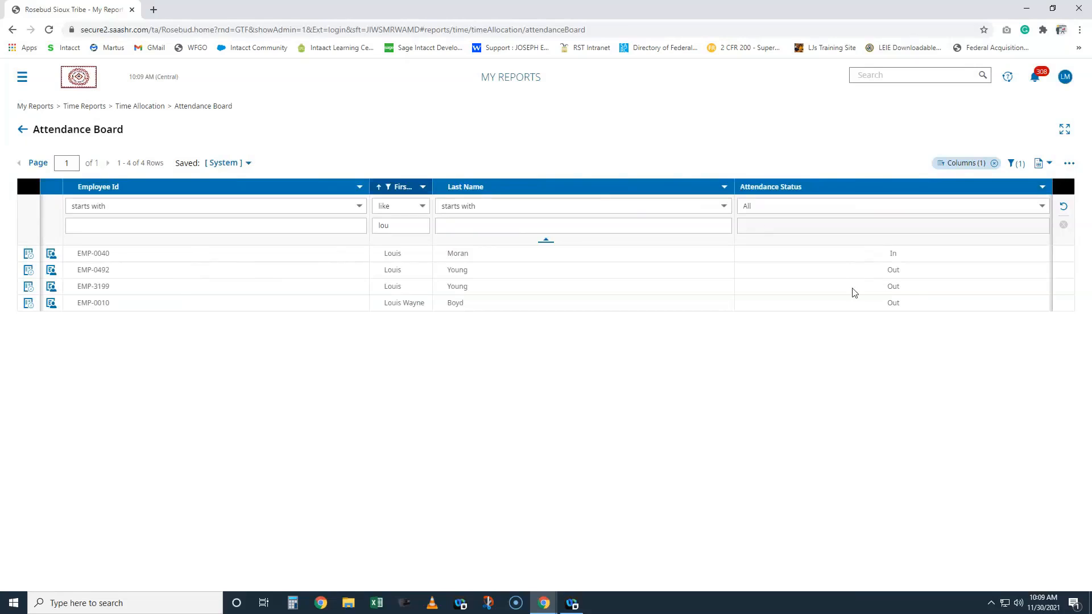
# Step: Find the program columns by searching for "program" and add the Emp. Default: Program: (1) column to the report
pyautogui.click(1070, 165)
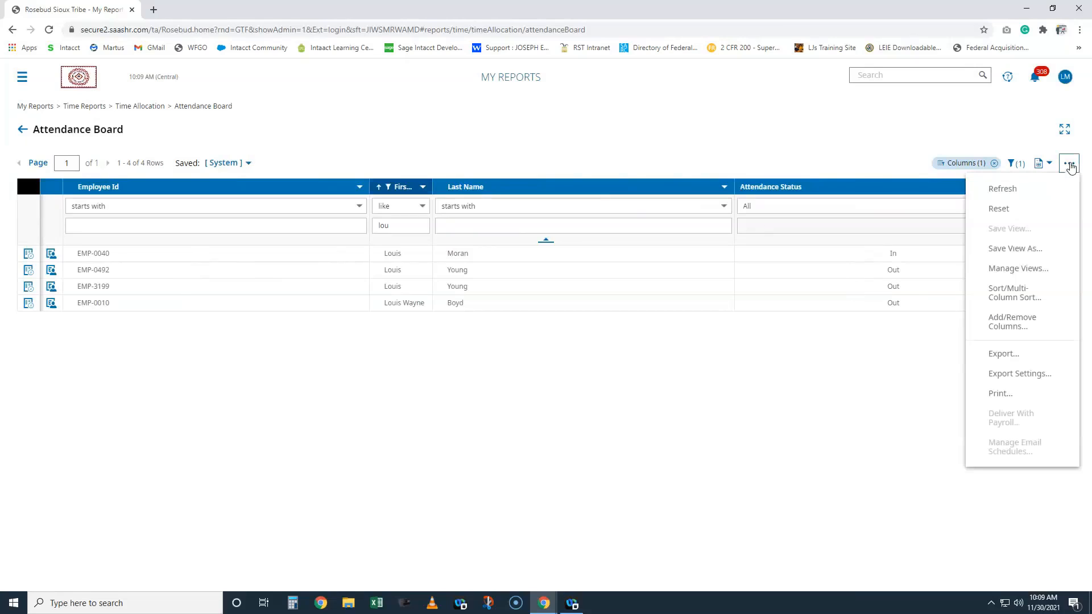
pyautogui.click(1014, 329)
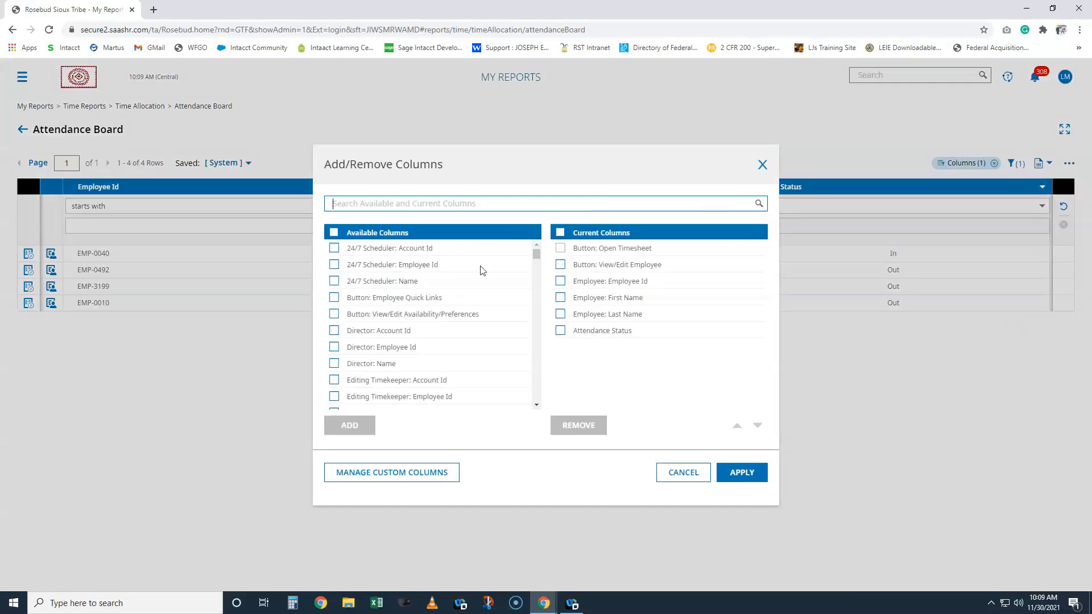
pyautogui.scroll(-20, 536, 256)
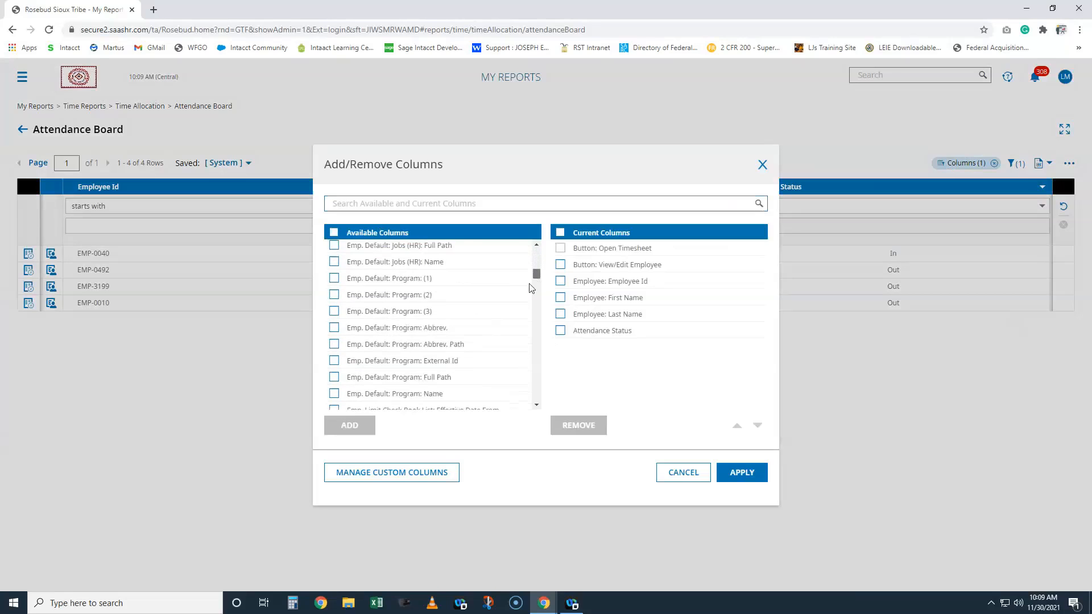
pyautogui.scroll(-5, 519, 396)
pyautogui.scroll(10, 522, 341)
pyautogui.scroll(10, 523, 305)
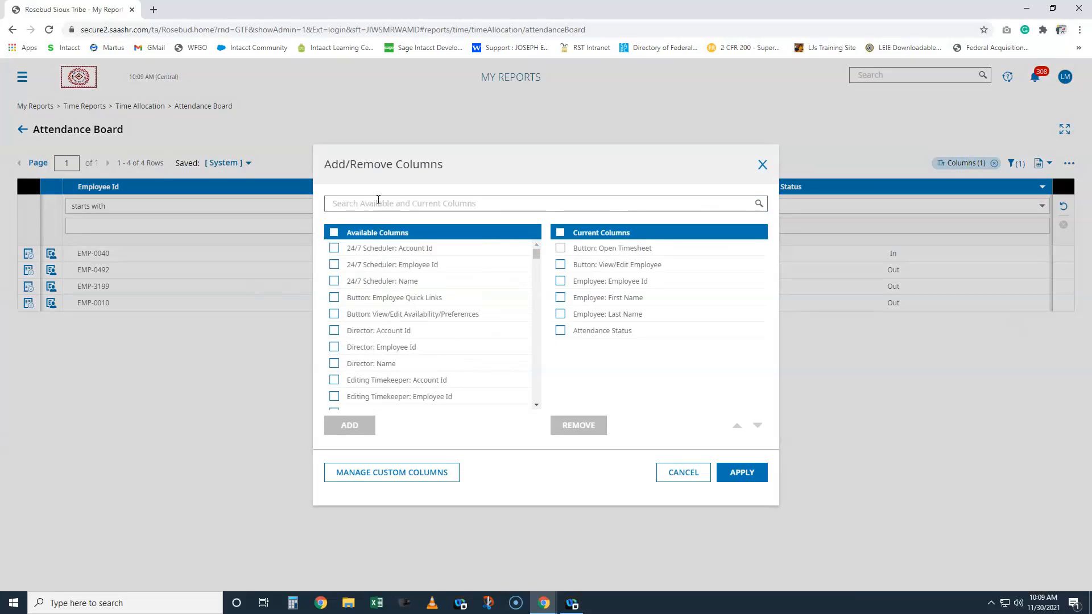
pyautogui.click(404, 204)
pyautogui.write('program')
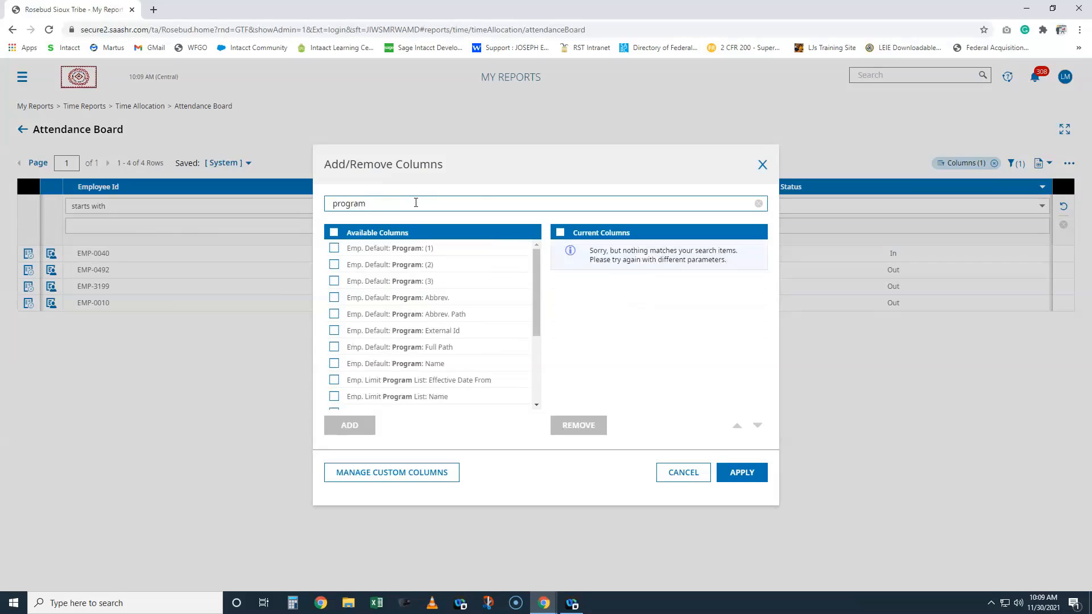
pyautogui.click(335, 249)
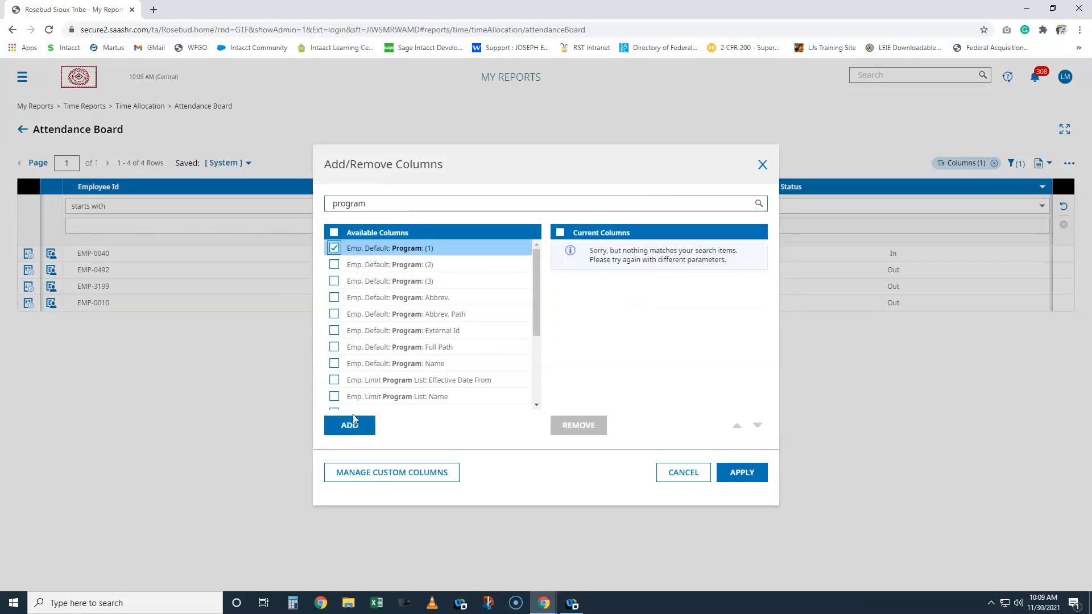
pyautogui.click(349, 425)
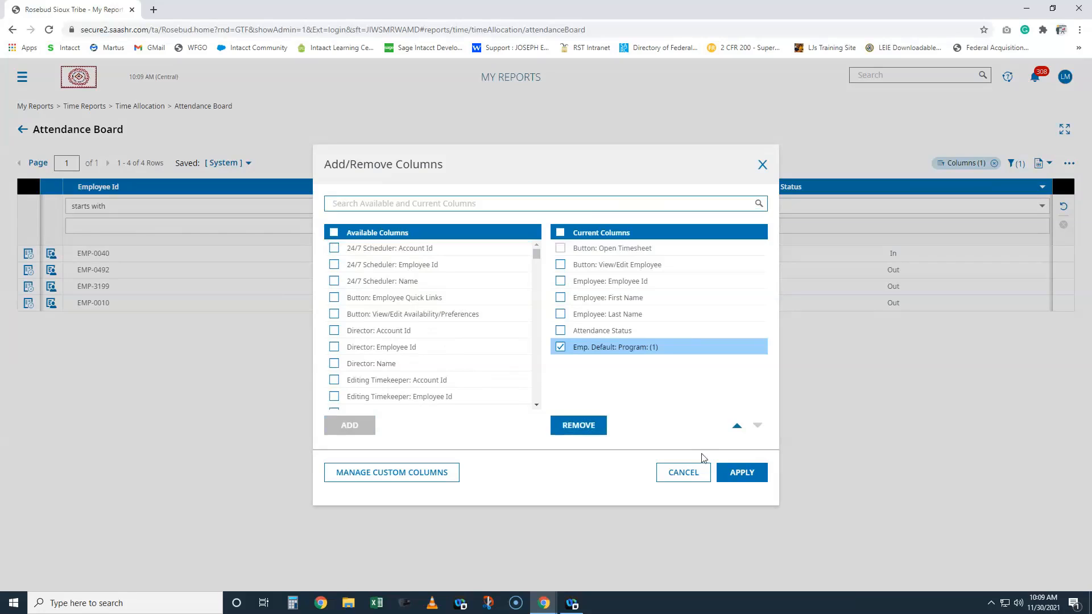
pyautogui.click(736, 473)
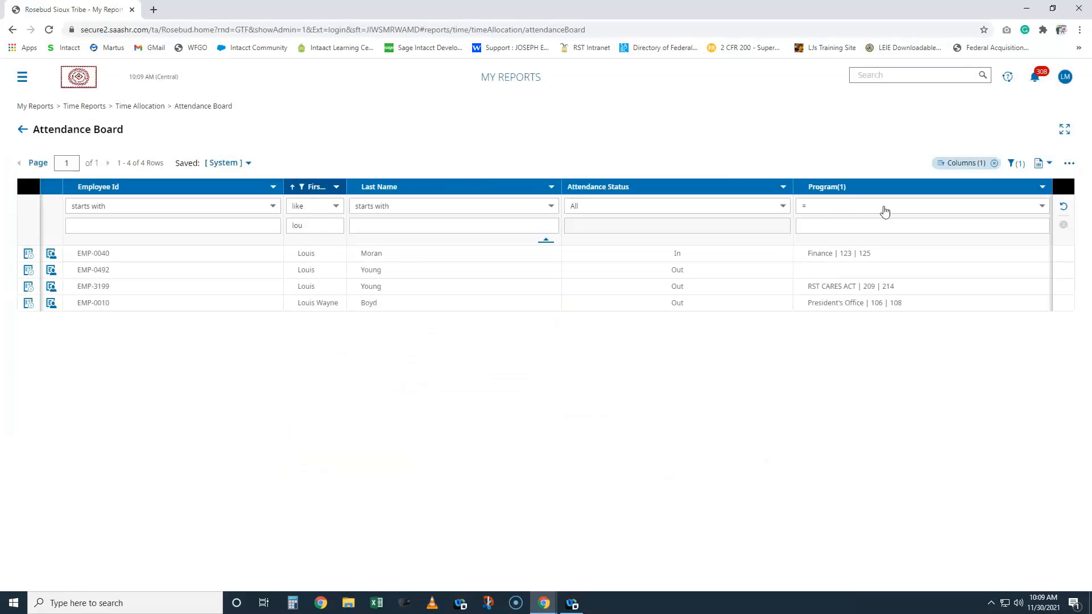
# Step: Filter the Program(1) column with the "starts with" operator and the text "finance"
pyautogui.click(840, 206)
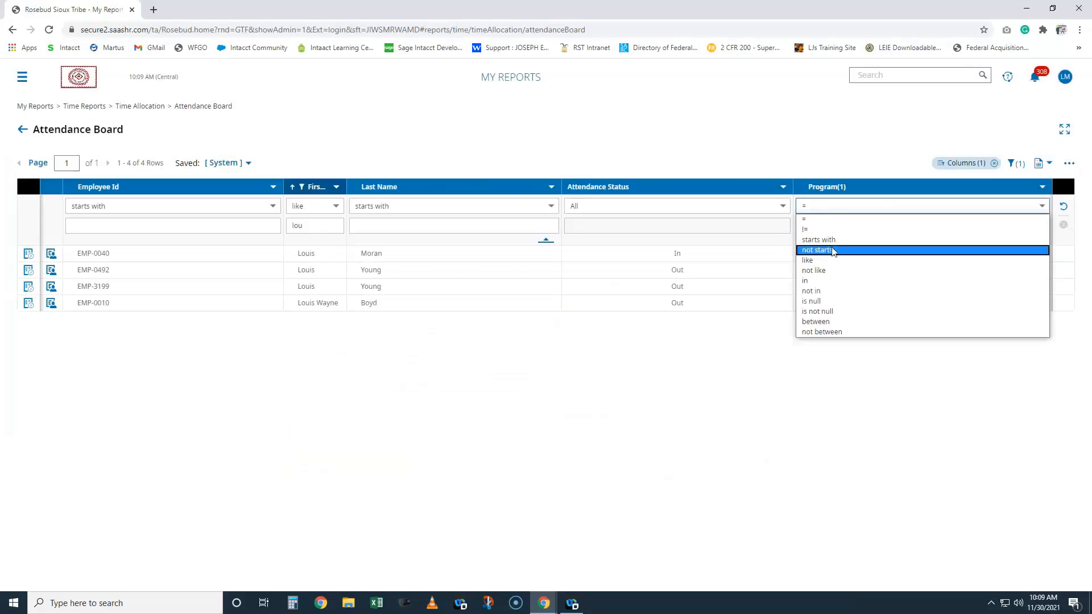
pyautogui.click(840, 239)
pyautogui.click(841, 226)
pyautogui.write('finance')
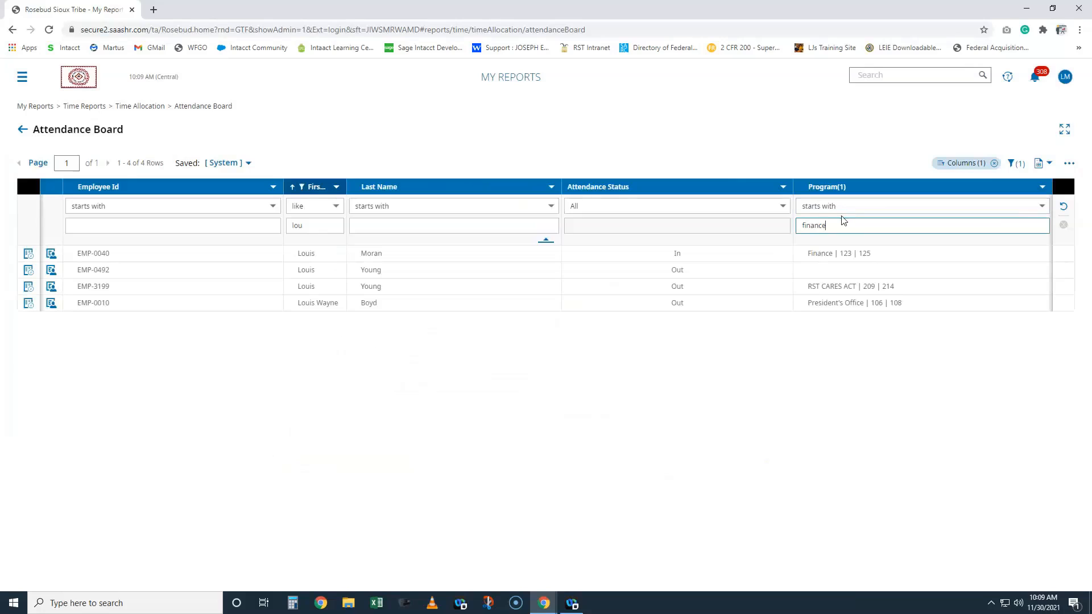
pyautogui.click(1061, 208)
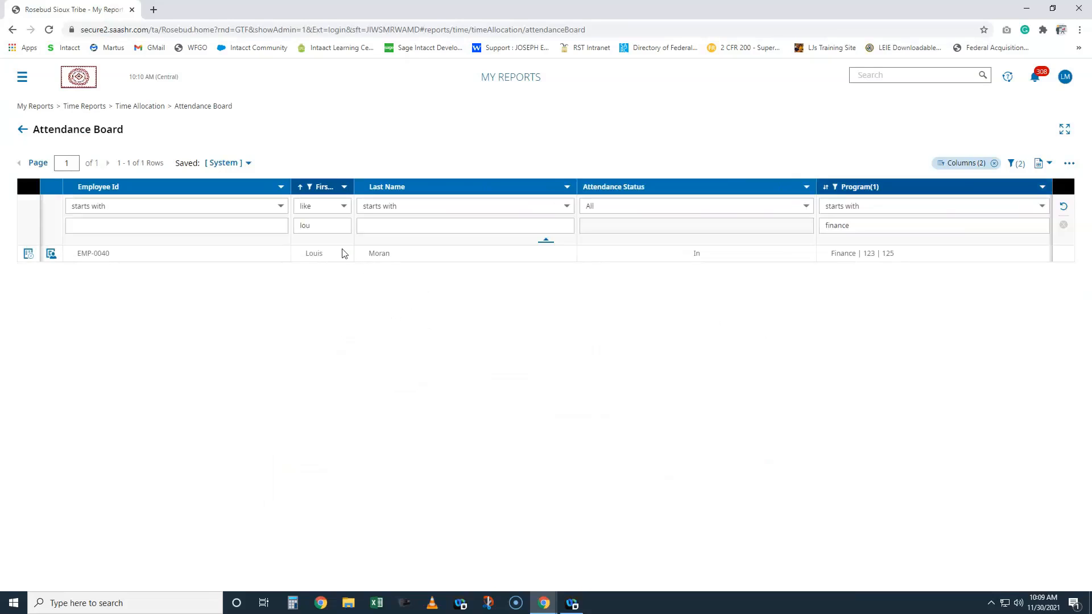
# Step: Clear the First Name filter text and reapply the report filters
pyautogui.moveTo(322, 229); pyautogui.dragTo(295, 226)
pyautogui.press('BackSpace')
pyautogui.click(1064, 206)
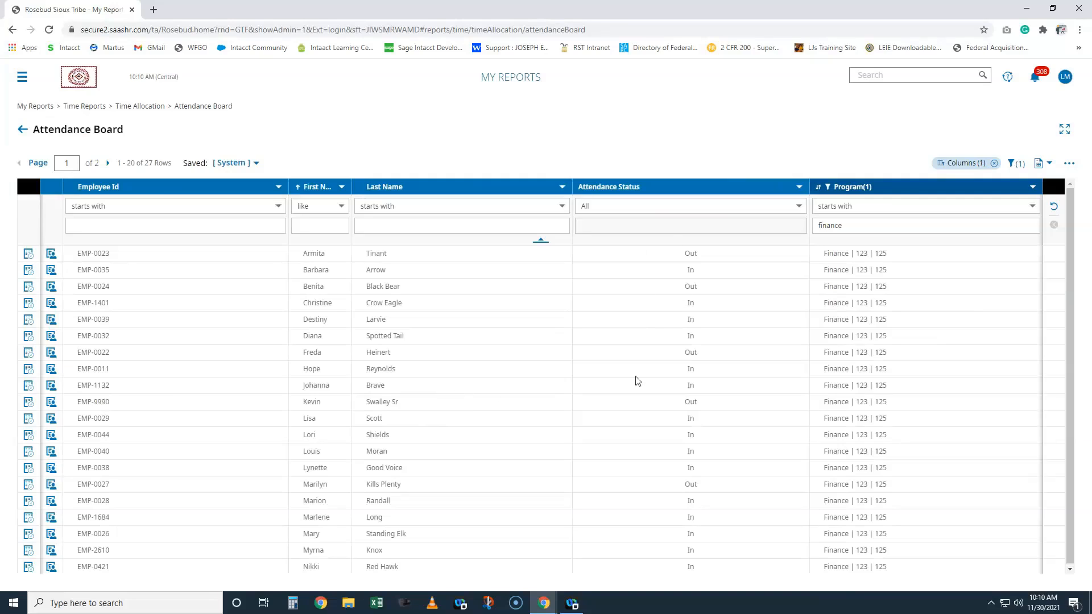
# Step: Filter the Attendance Status column to show only employees who are In
pyautogui.click(802, 209)
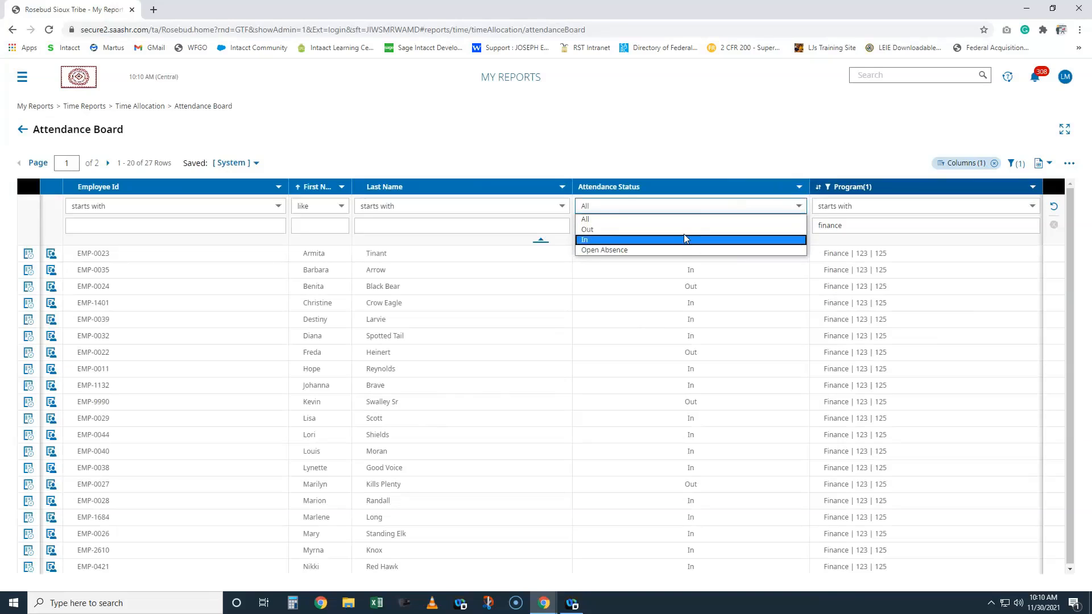
pyautogui.click(683, 229)
pyautogui.click(800, 207)
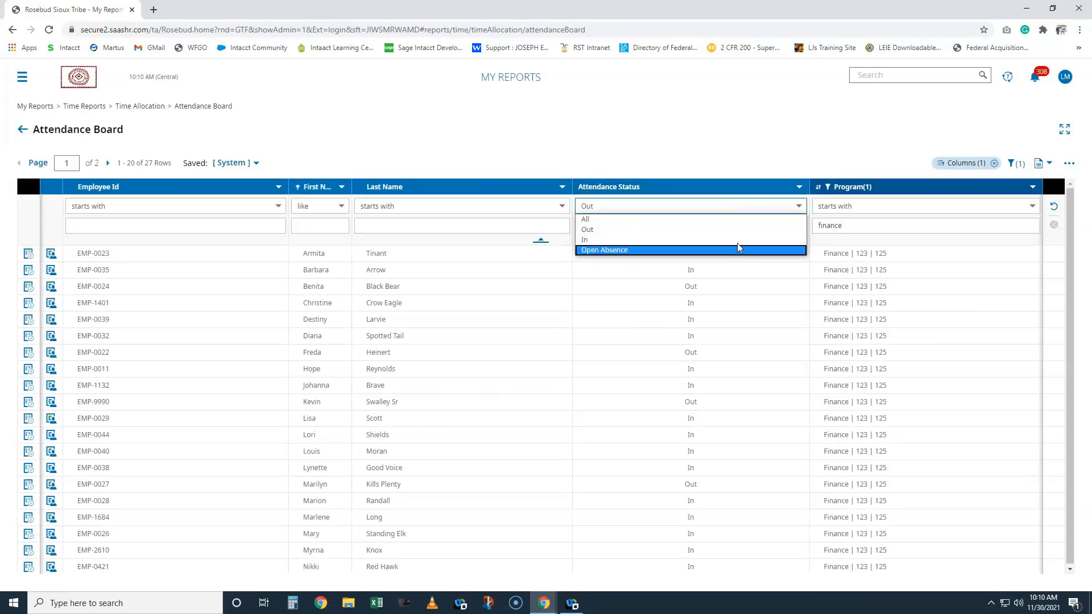
pyautogui.click(737, 244)
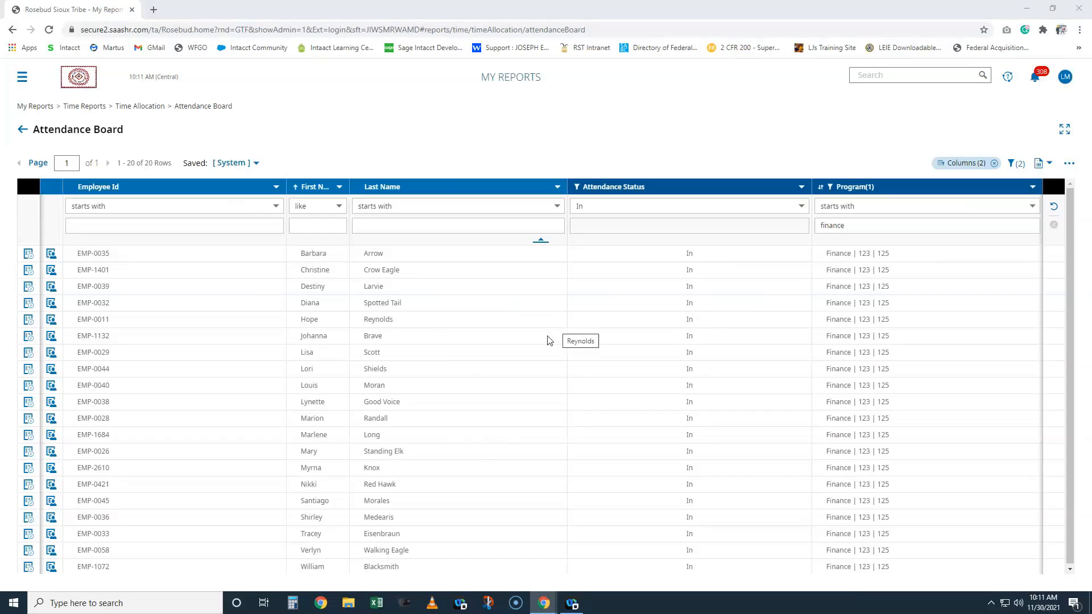
# Step: Save the filtered report as a new unshared view named "Training Finance Attendance Board" and make it My Default
pyautogui.click(1070, 166)
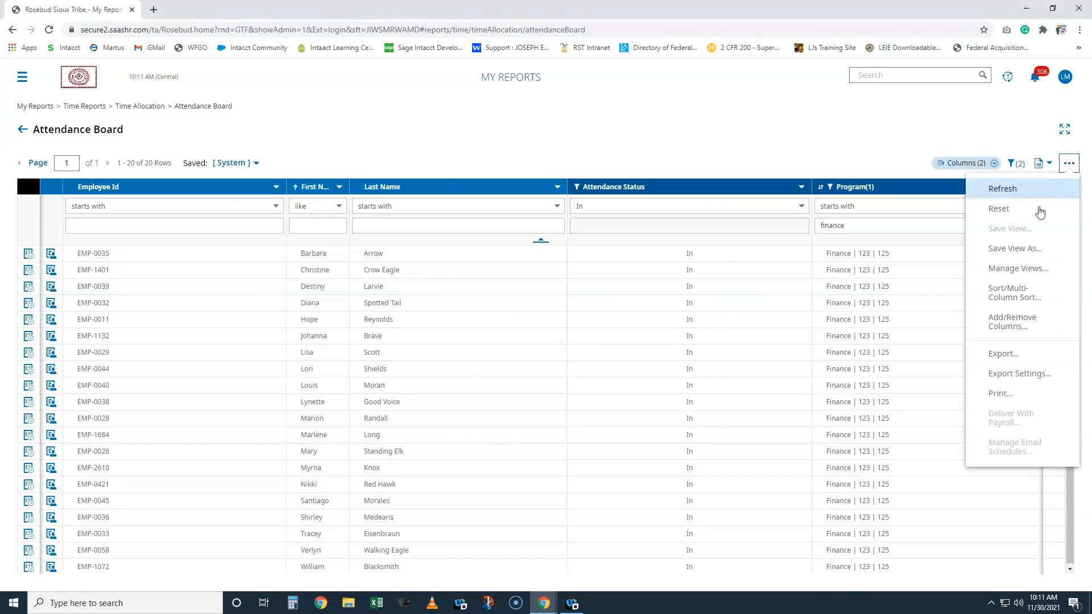
pyautogui.click(1015, 250)
pyautogui.click(467, 199)
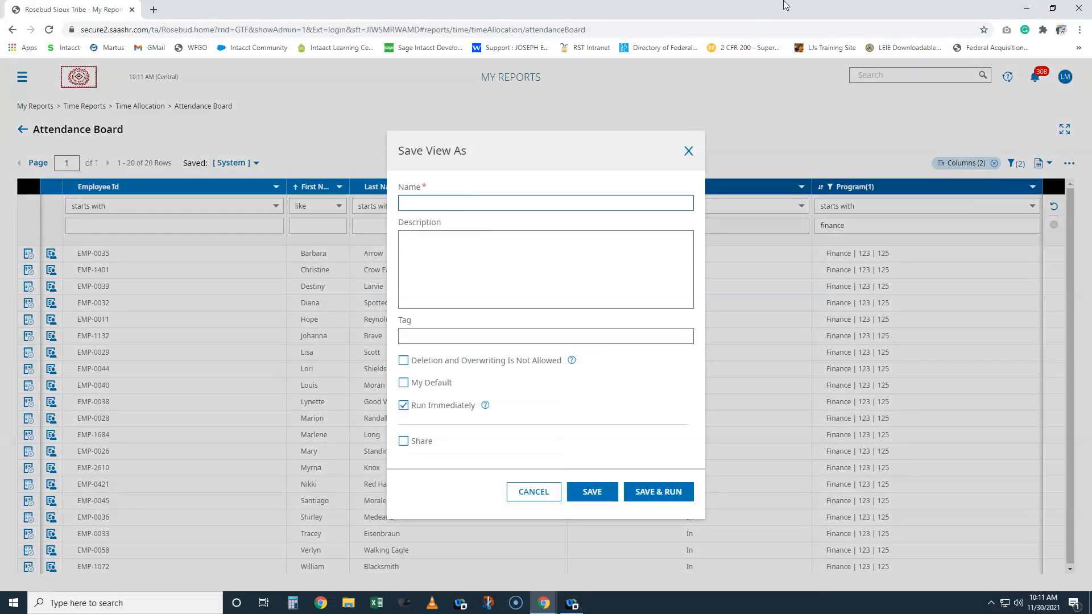
pyautogui.write('Training Finance Attendance Board')
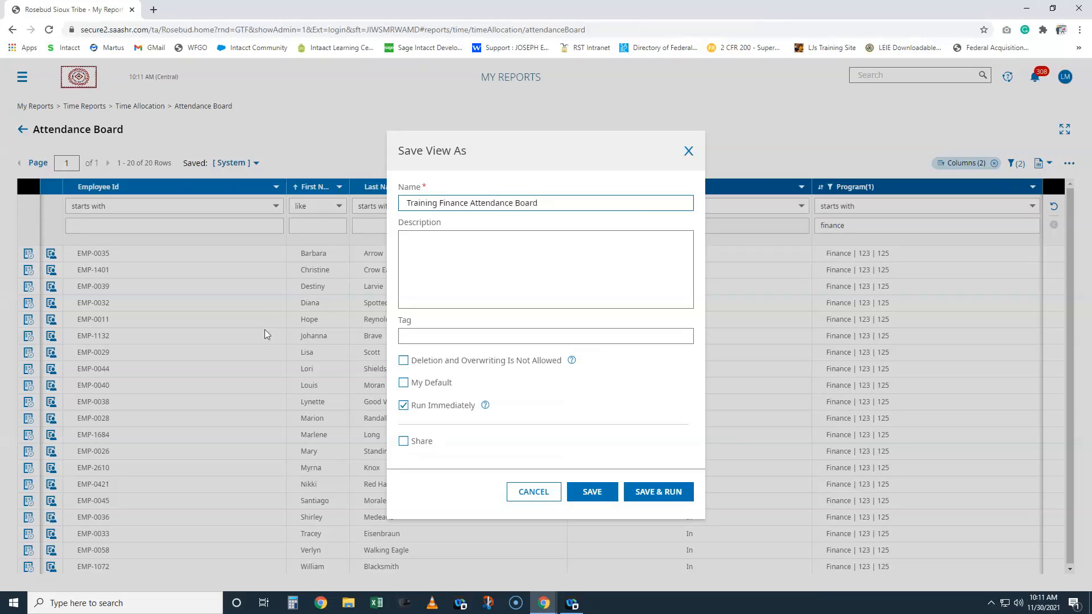
pyautogui.click(404, 384)
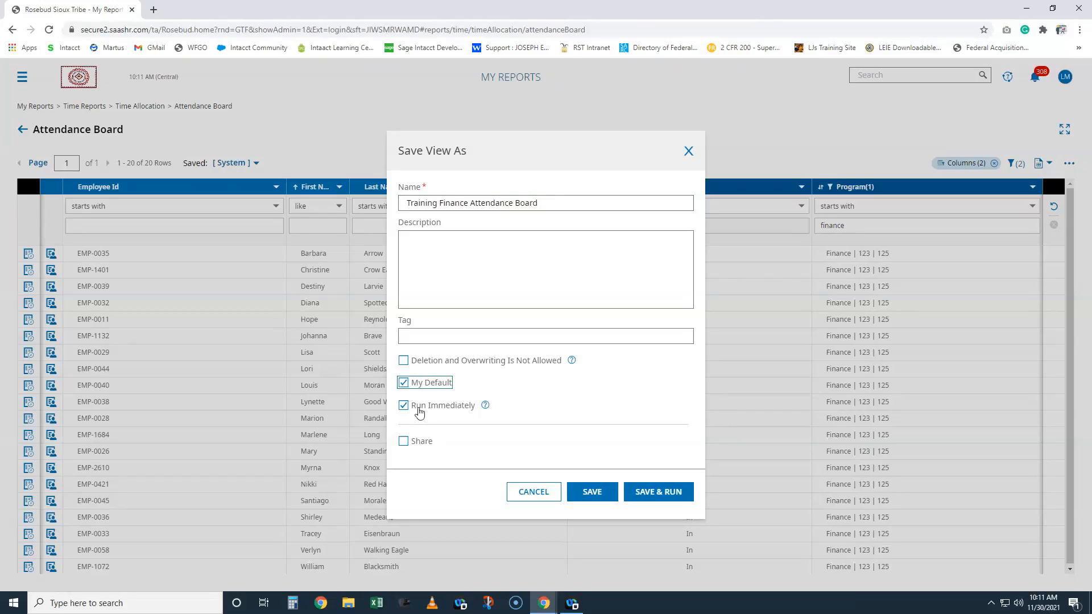
pyautogui.click(403, 442)
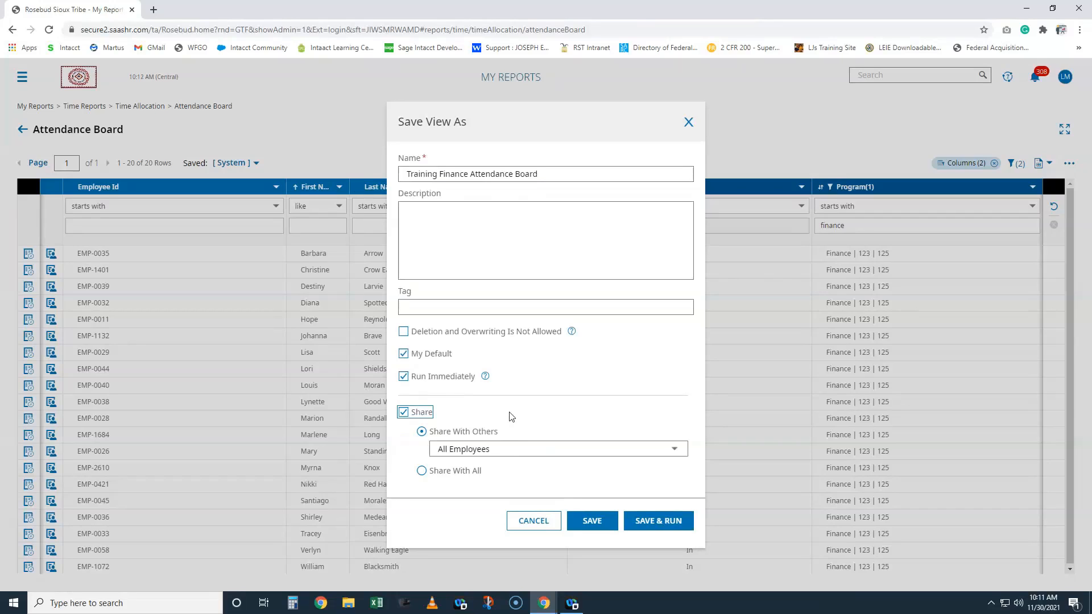
pyautogui.click(427, 419)
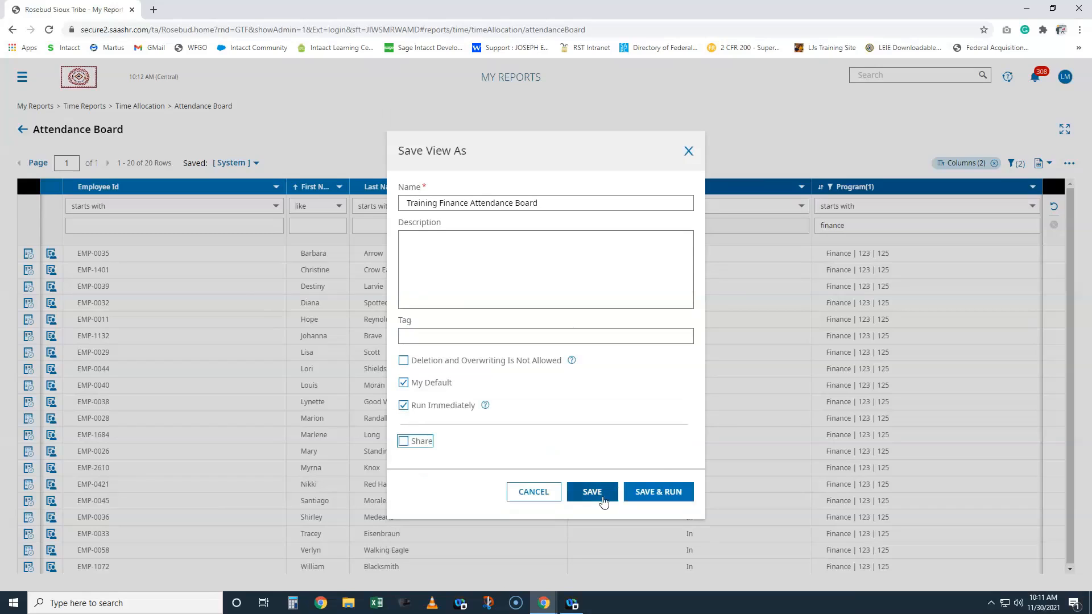
pyautogui.click(600, 496)
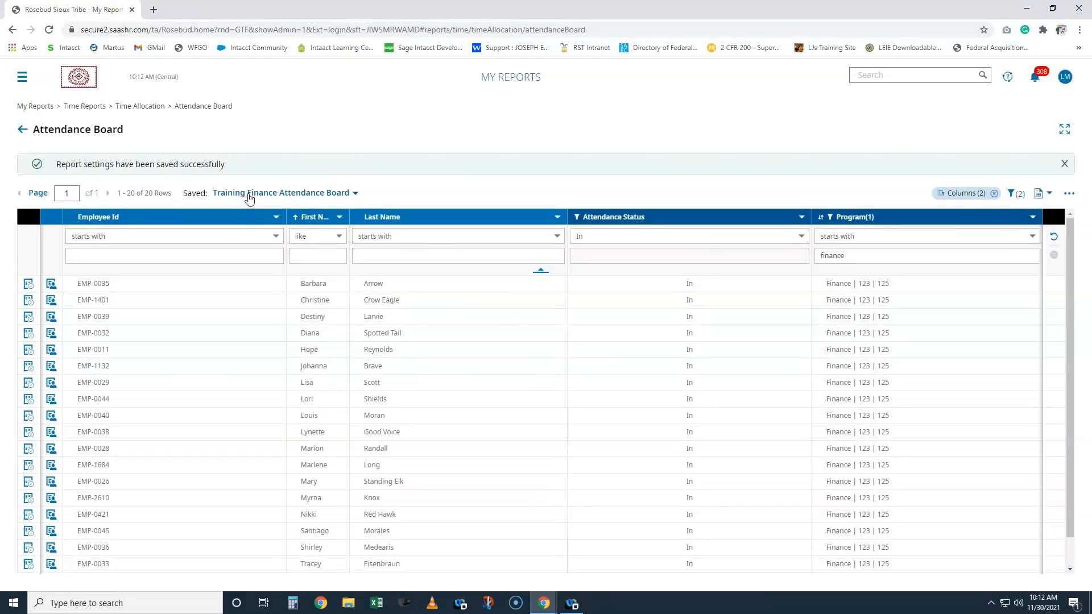
# Step: Check the list of saved views, then delete the For Dashboard Video view
pyautogui.click(313, 164)
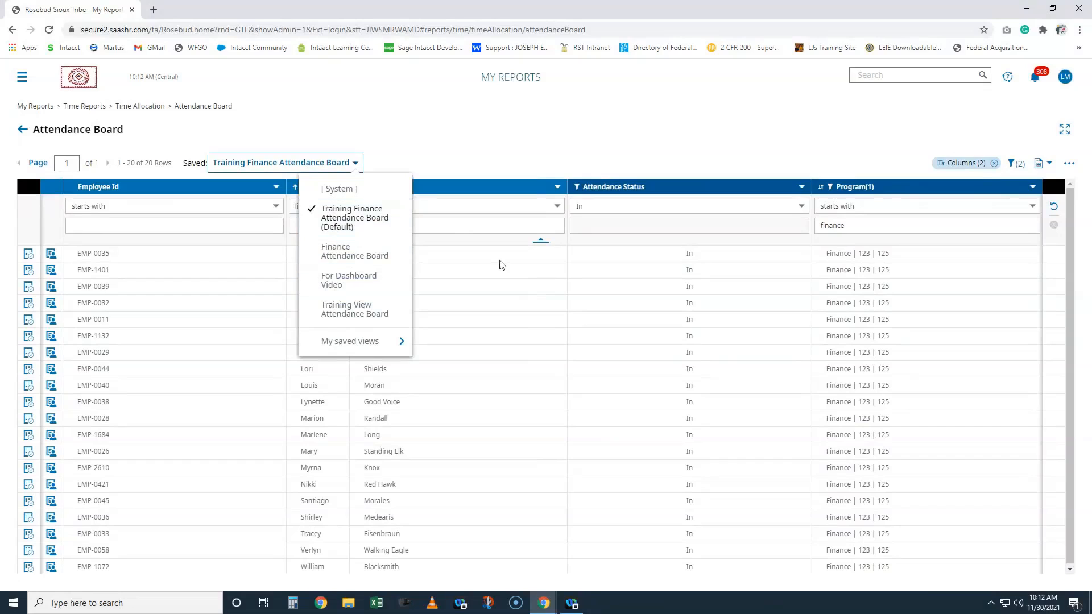
pyautogui.click(546, 168)
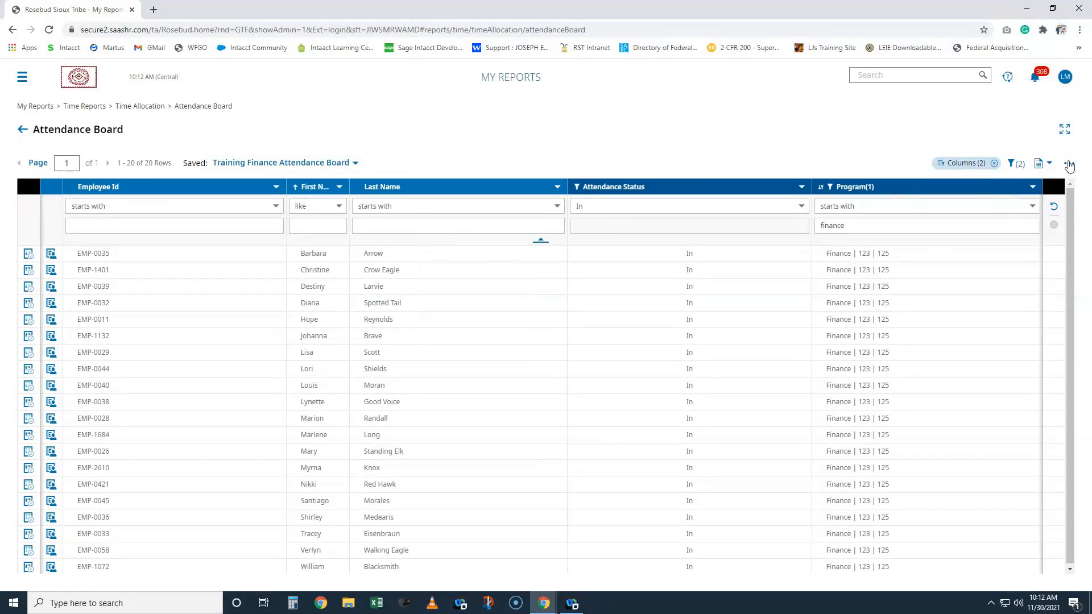
pyautogui.click(1069, 164)
pyautogui.click(1017, 270)
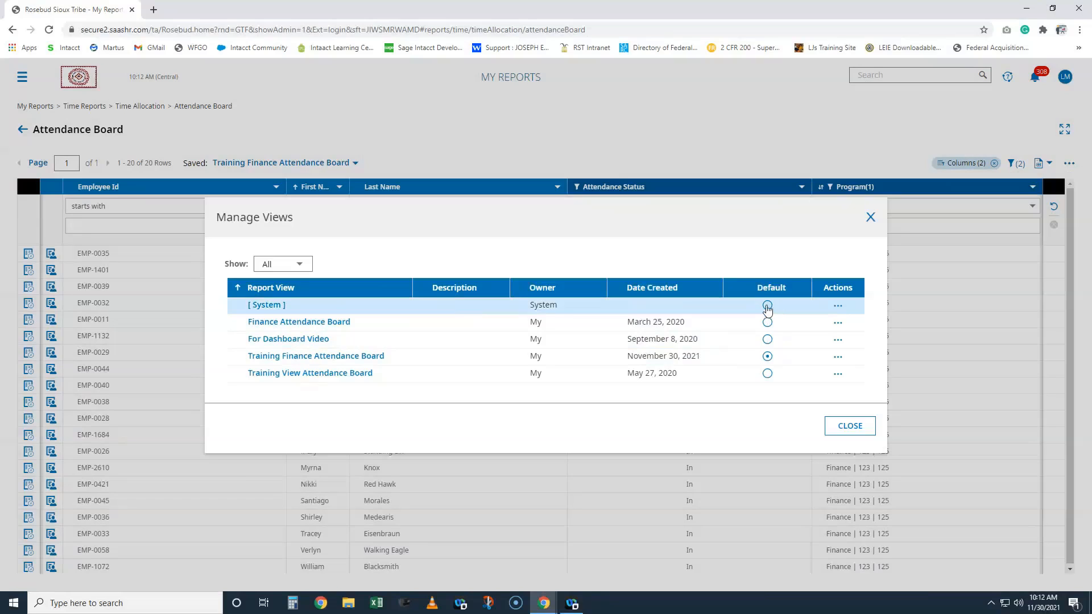
pyautogui.click(838, 341)
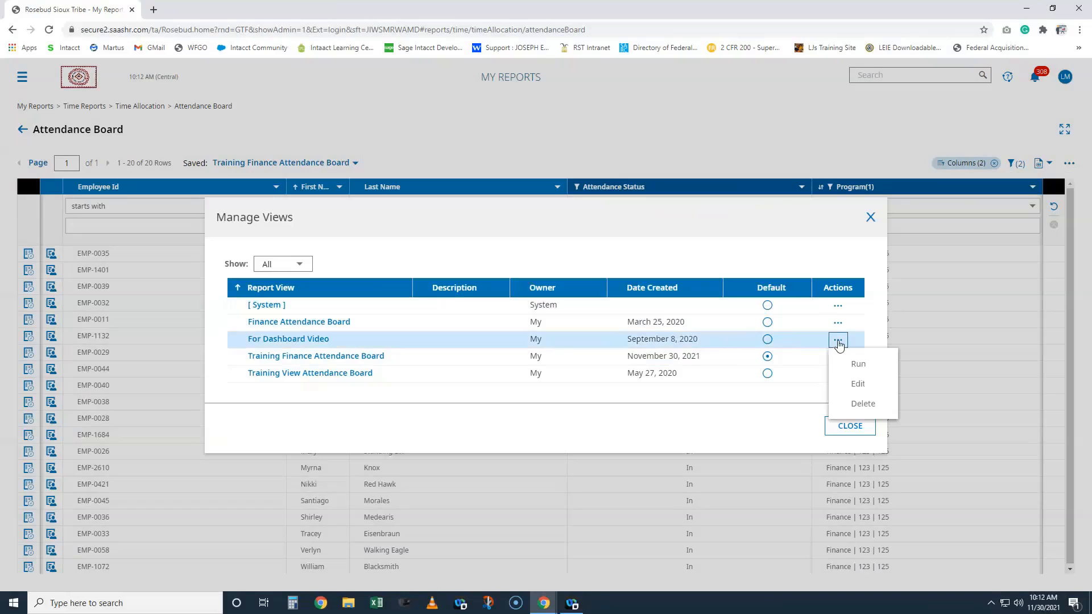
pyautogui.click(864, 404)
pyautogui.click(688, 362)
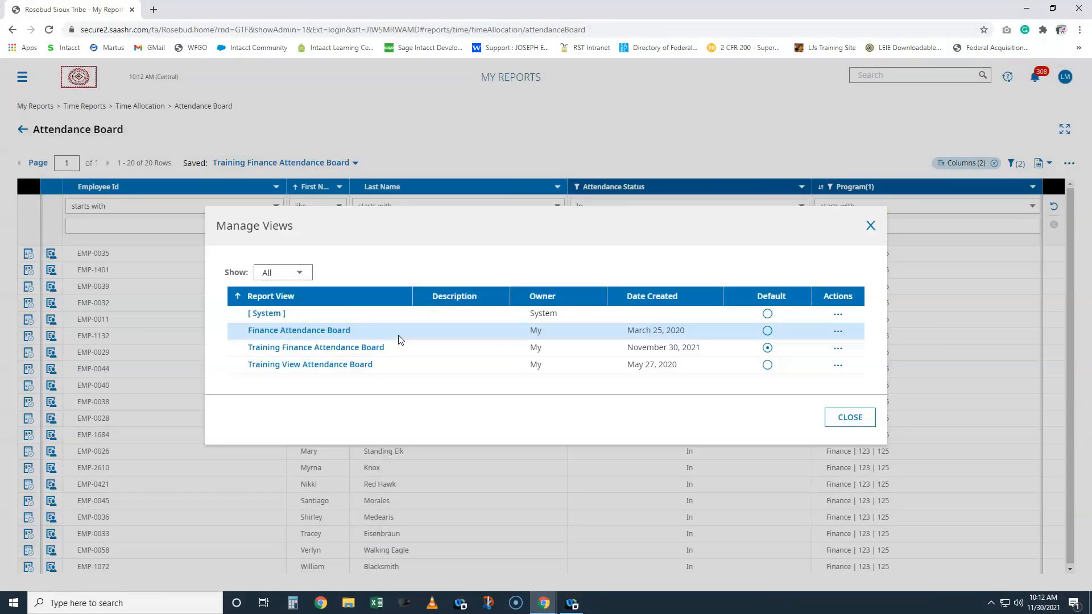
# Step: Delete the Training View Attendance Board saved view and finish managing the views
pyautogui.click(838, 365)
pyautogui.click(862, 429)
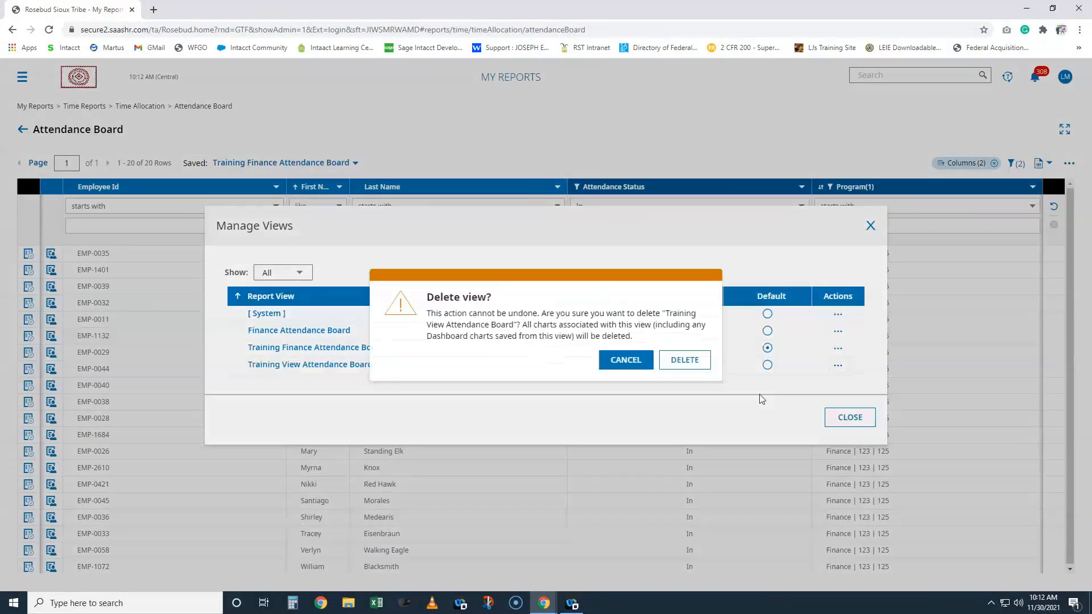
pyautogui.click(687, 359)
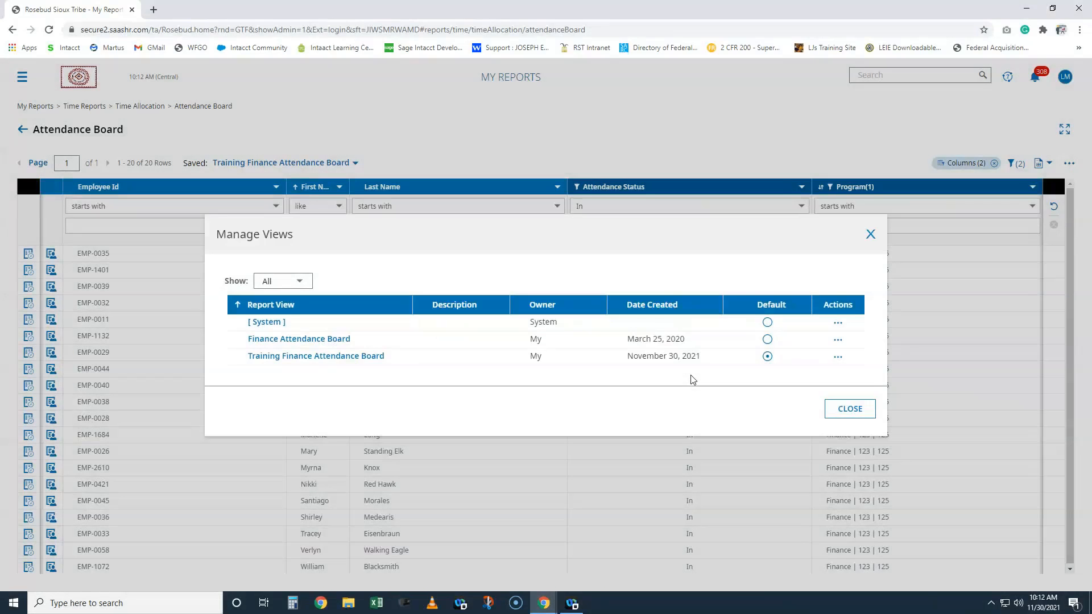
pyautogui.click(857, 413)
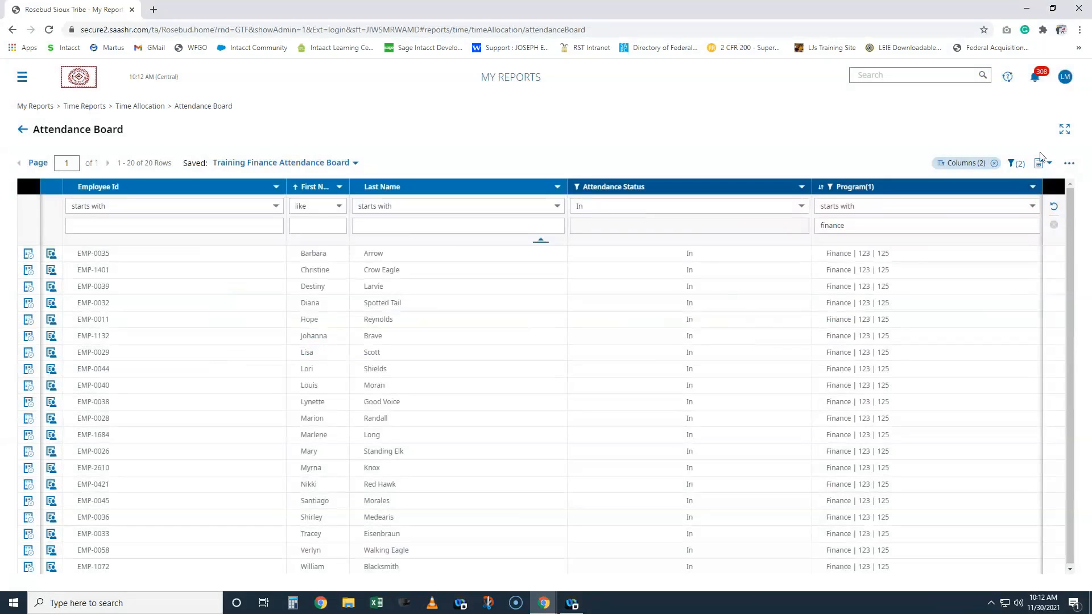
# Step: Sort the report on two levels: First Name ascending, with Last Name ascending as the second level
pyautogui.click(1069, 164)
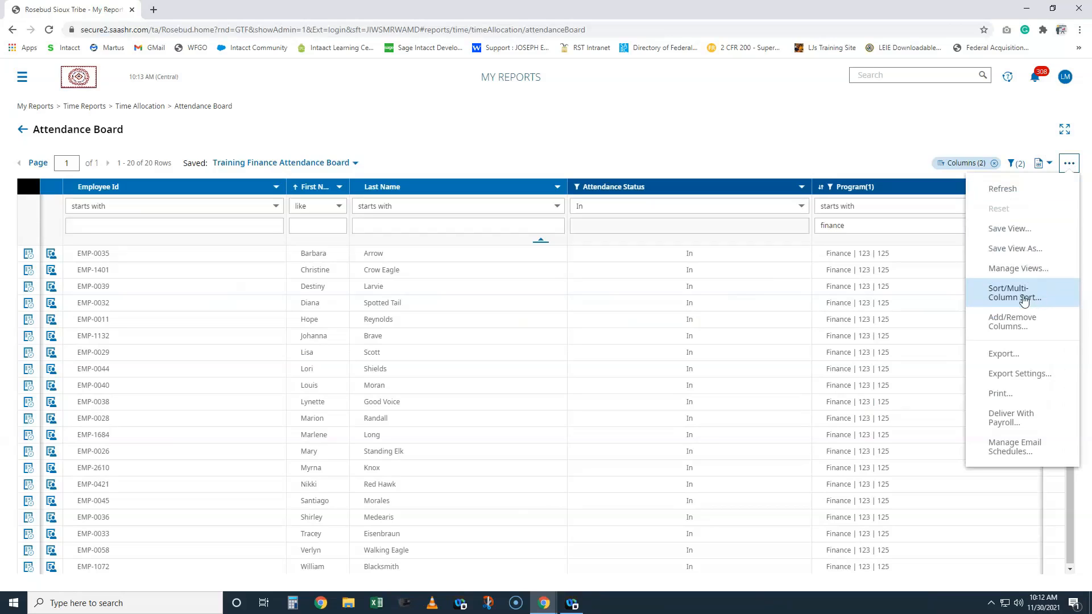
pyautogui.click(1024, 299)
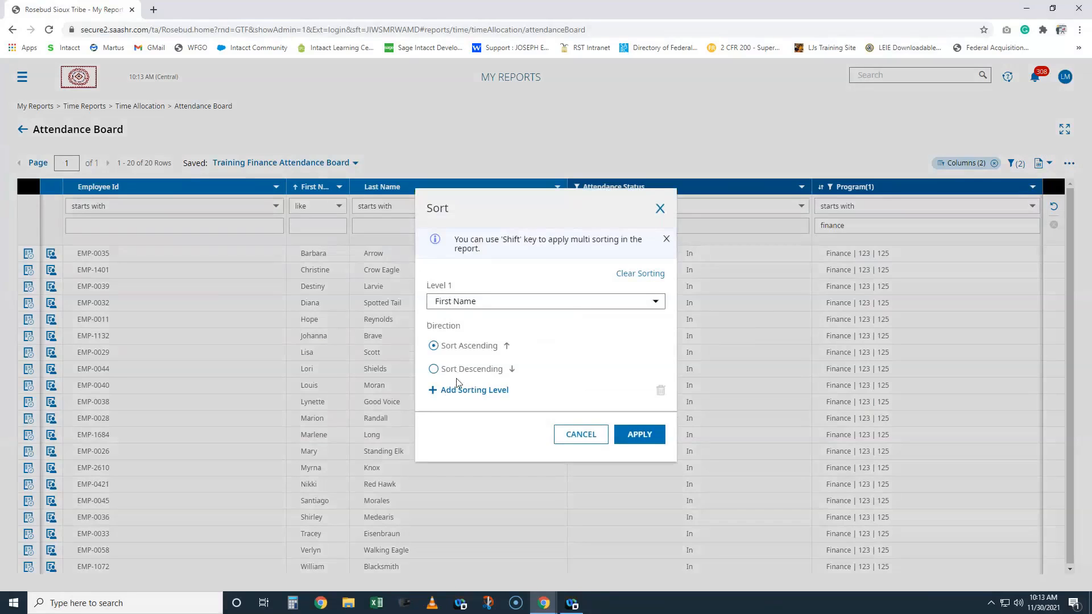
pyautogui.click(439, 392)
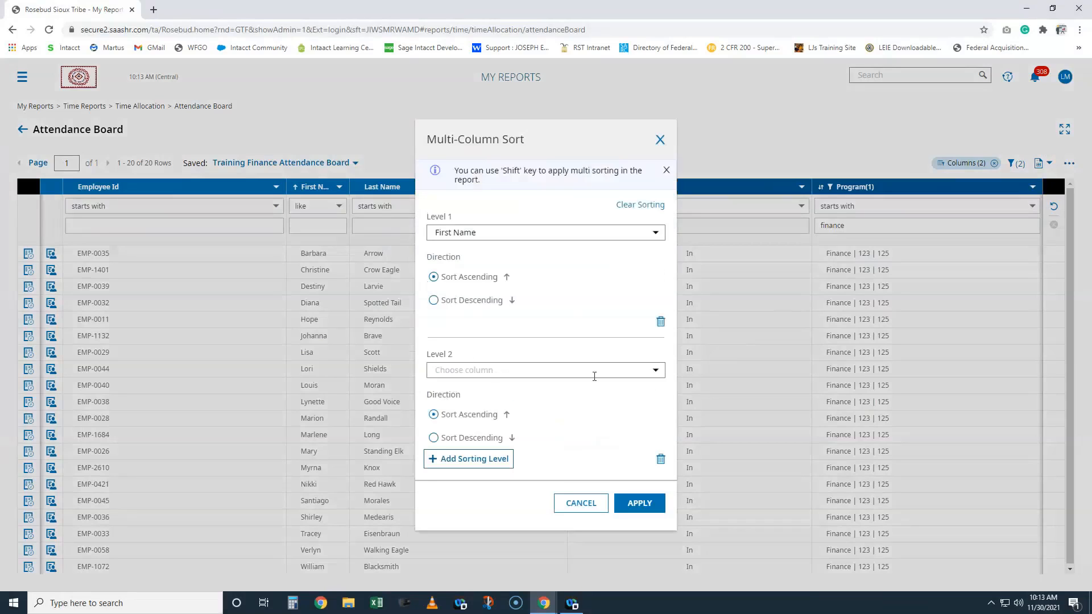
pyautogui.click(657, 372)
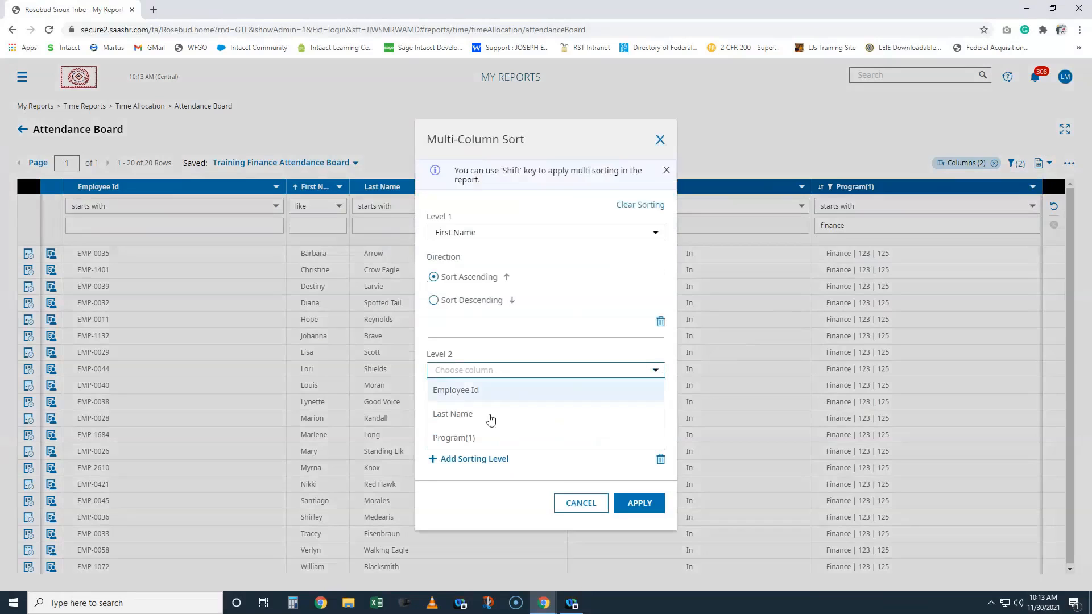
pyautogui.click(480, 415)
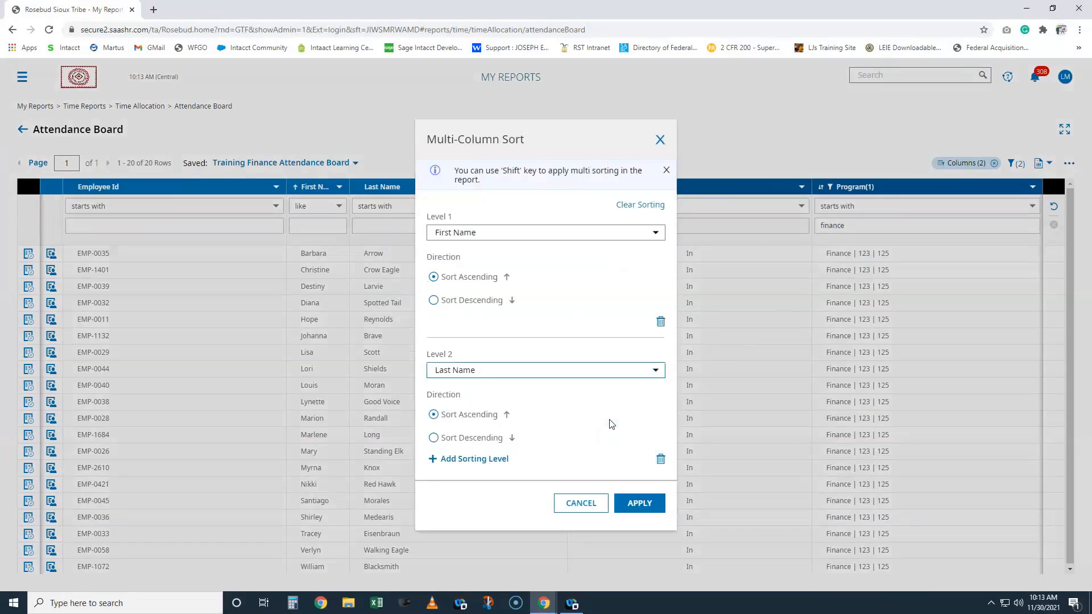
pyautogui.click(641, 504)
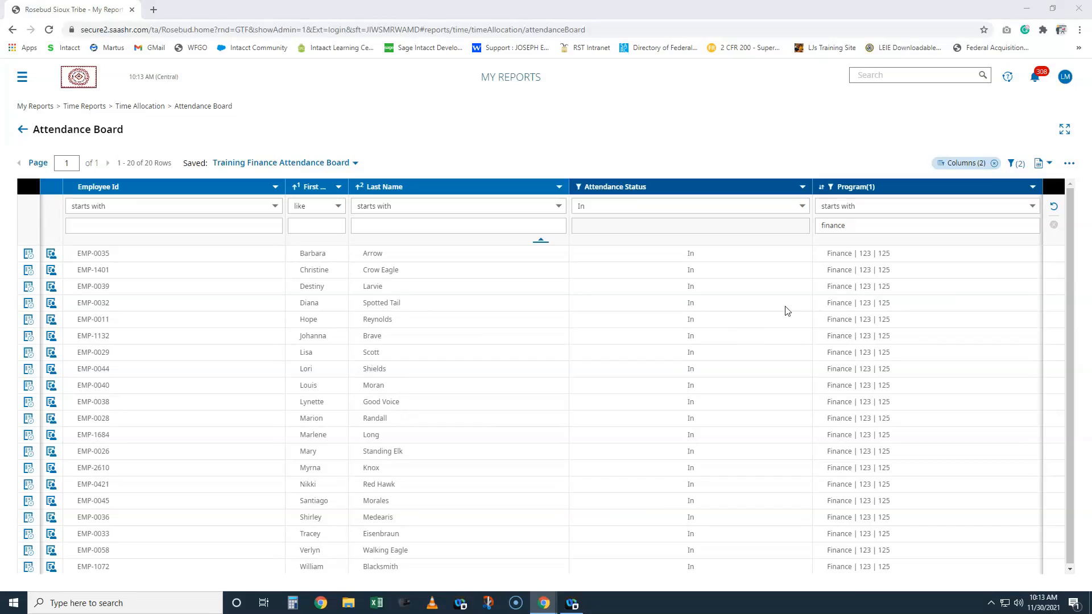
# Step: Export the sorted report as an Excel 2007 file, keeping the header and footer, and open it in Excel
pyautogui.click(1069, 165)
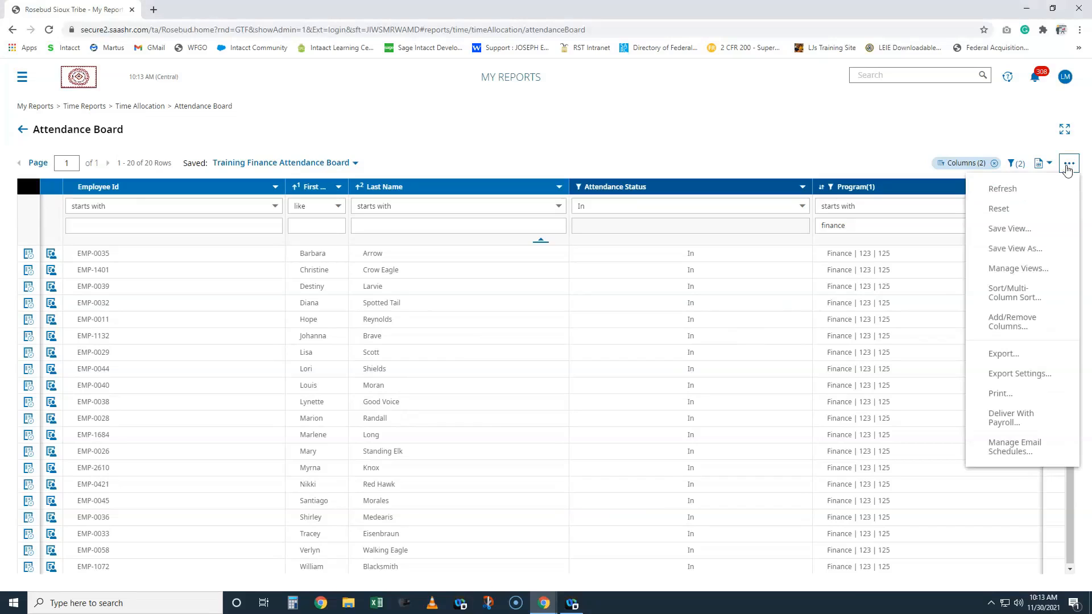
pyautogui.click(1010, 356)
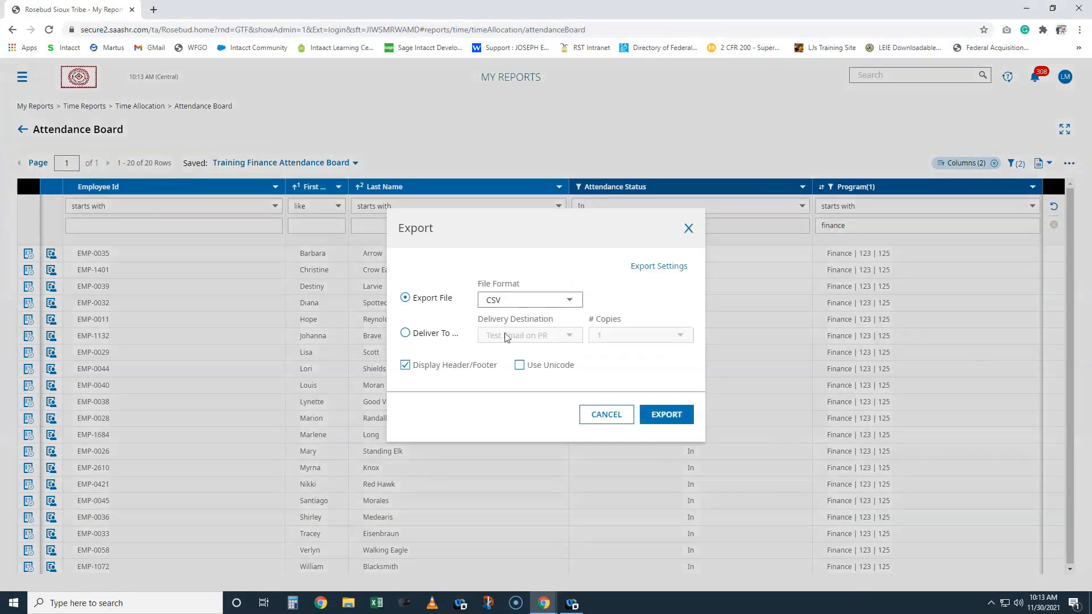
pyautogui.click(569, 299)
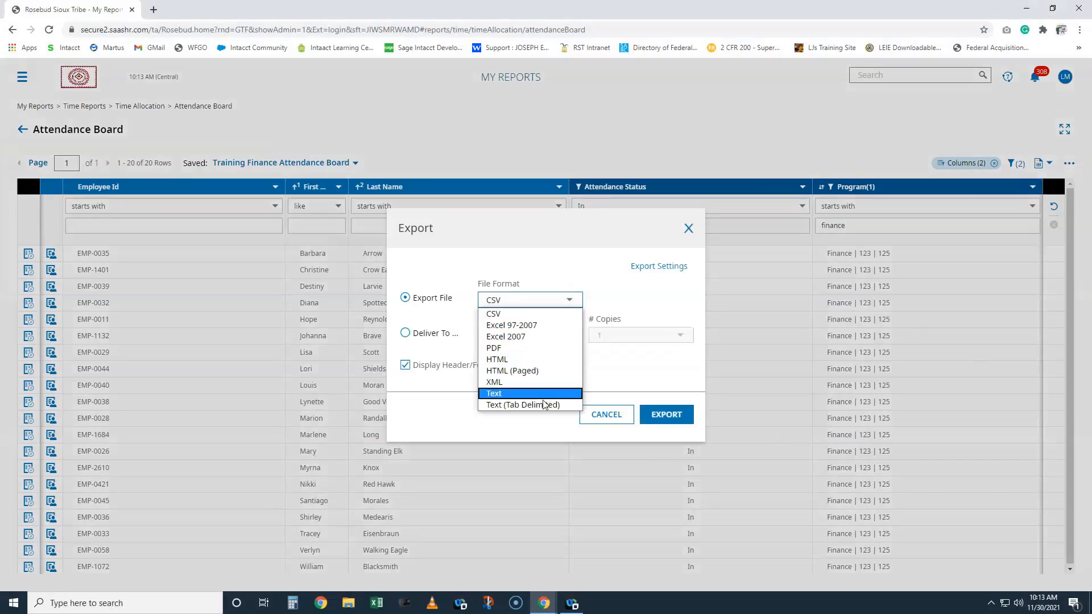
pyautogui.click(549, 247)
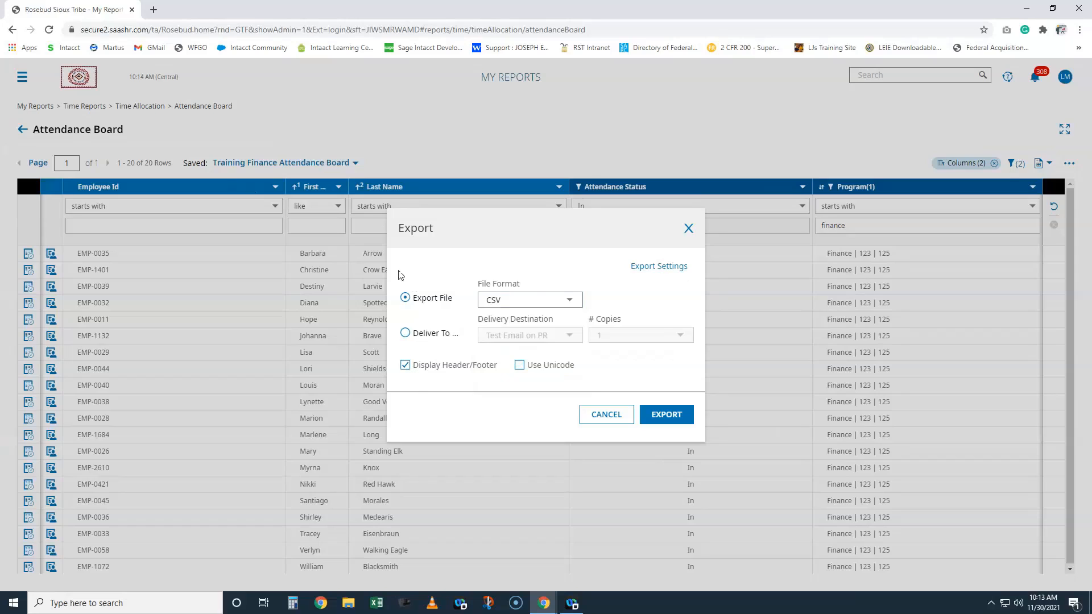
pyautogui.click(535, 300)
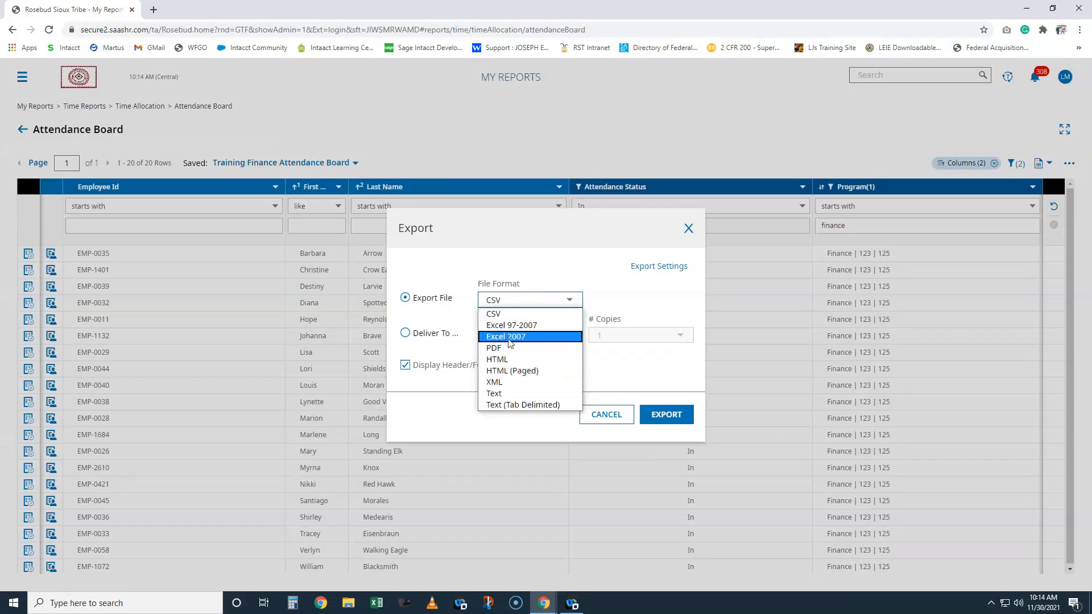
pyautogui.click(508, 340)
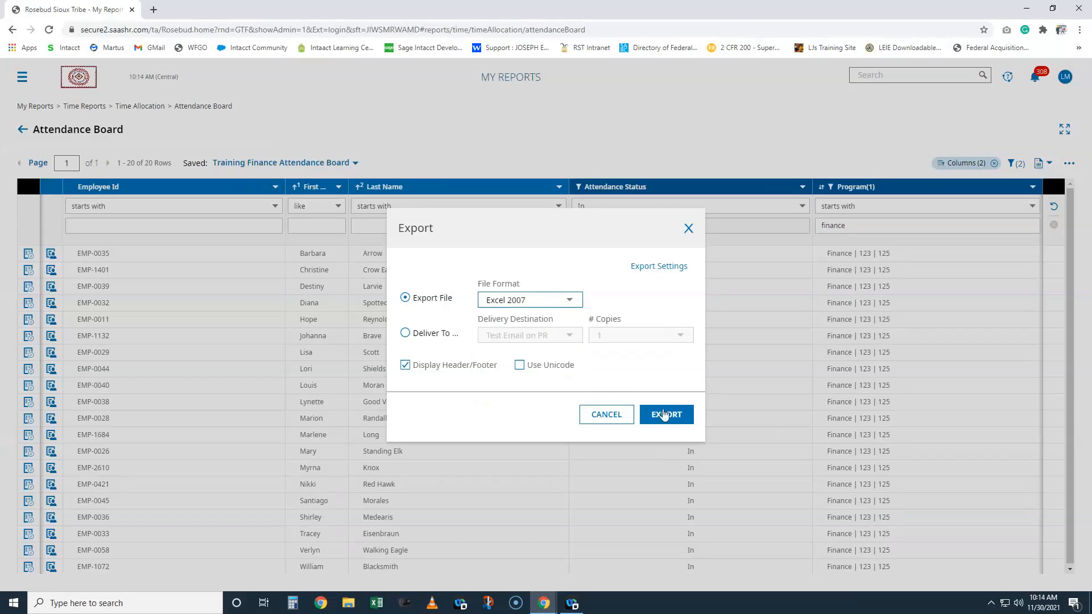
pyautogui.click(664, 415)
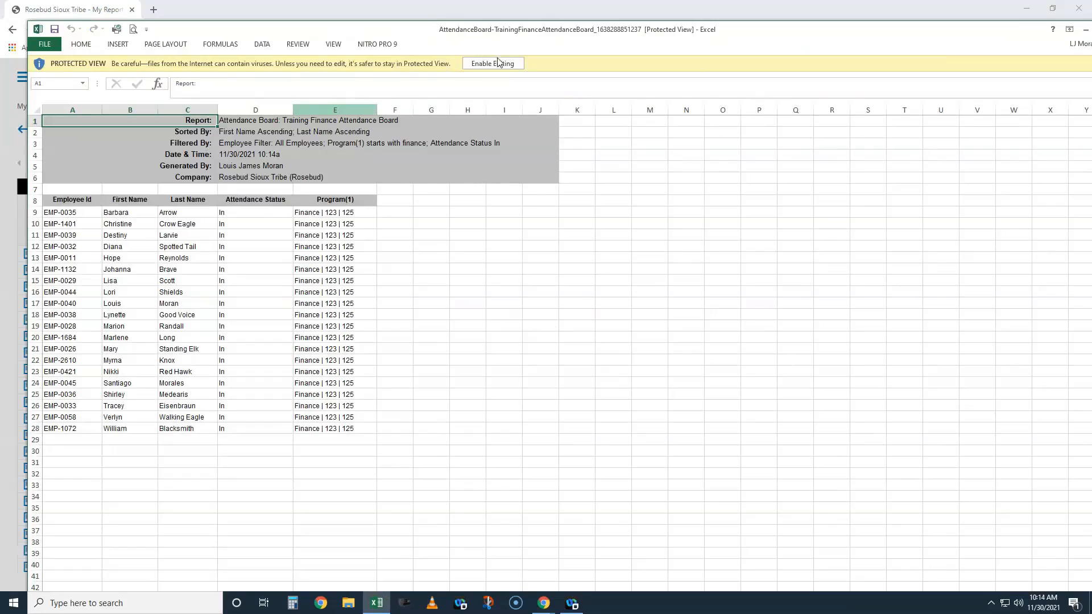
# Step: Look over the exported employee table in Excel, from Employee Id to Program(1), and return to the Attendance Board in Chrome
pyautogui.click(83, 199)
pyautogui.moveTo(82, 199)
pyautogui.mouseDown()
pyautogui.moveTo(317, 237)
pyautogui.moveTo(347, 426)
pyautogui.mouseUp()
pyautogui.hotkey('alt', 'Tab')
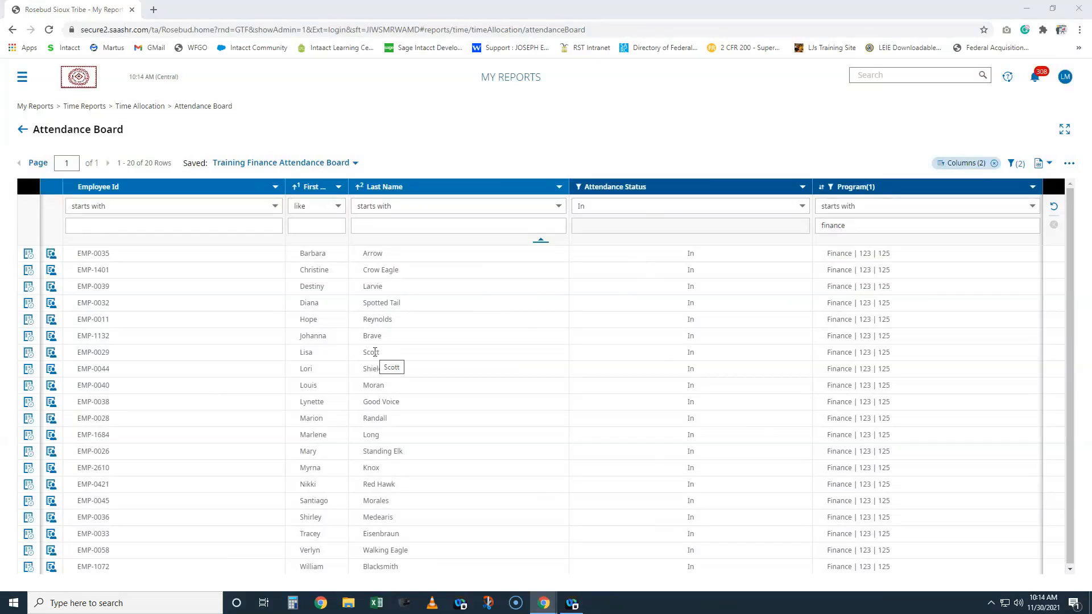
# Step: Browse employees for the global Employee Filter and add the Emp. Default: Program: (1) column to the available employees list
pyautogui.click(1017, 166)
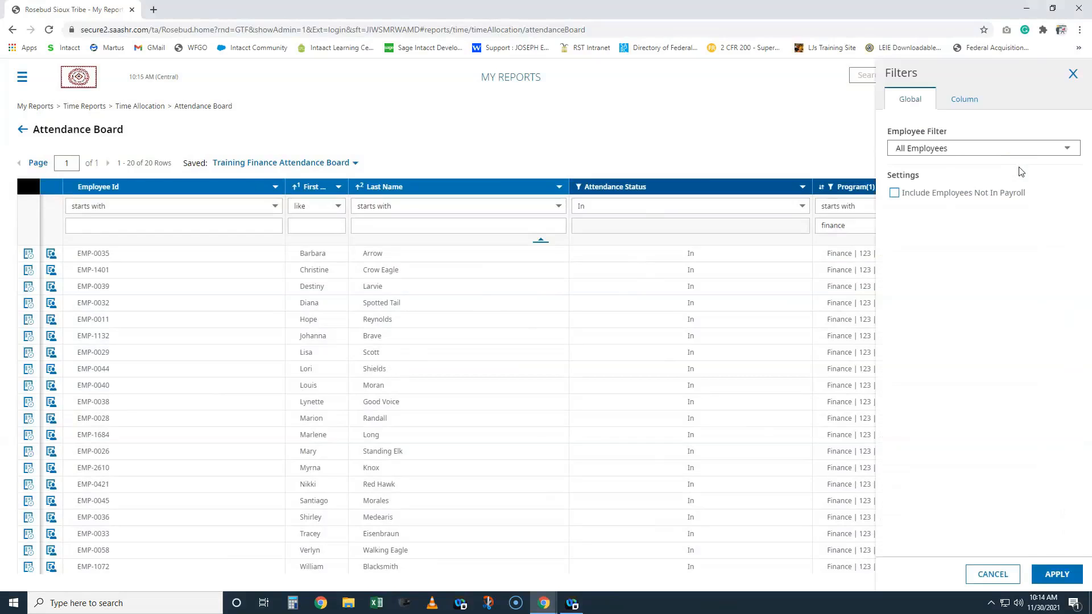
pyautogui.click(931, 151)
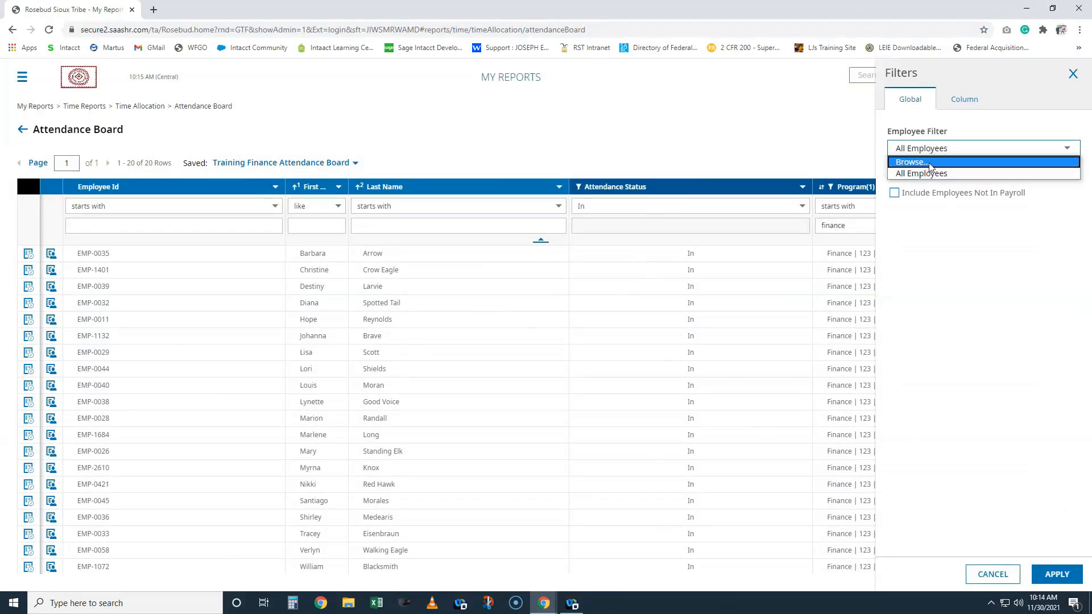
pyautogui.click(911, 162)
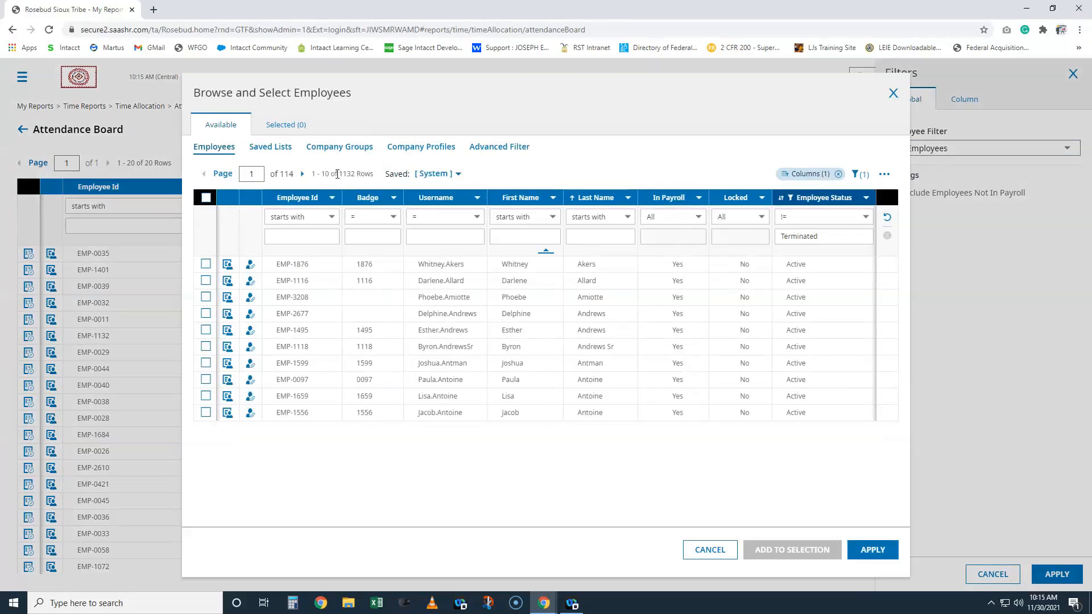
pyautogui.click(884, 174)
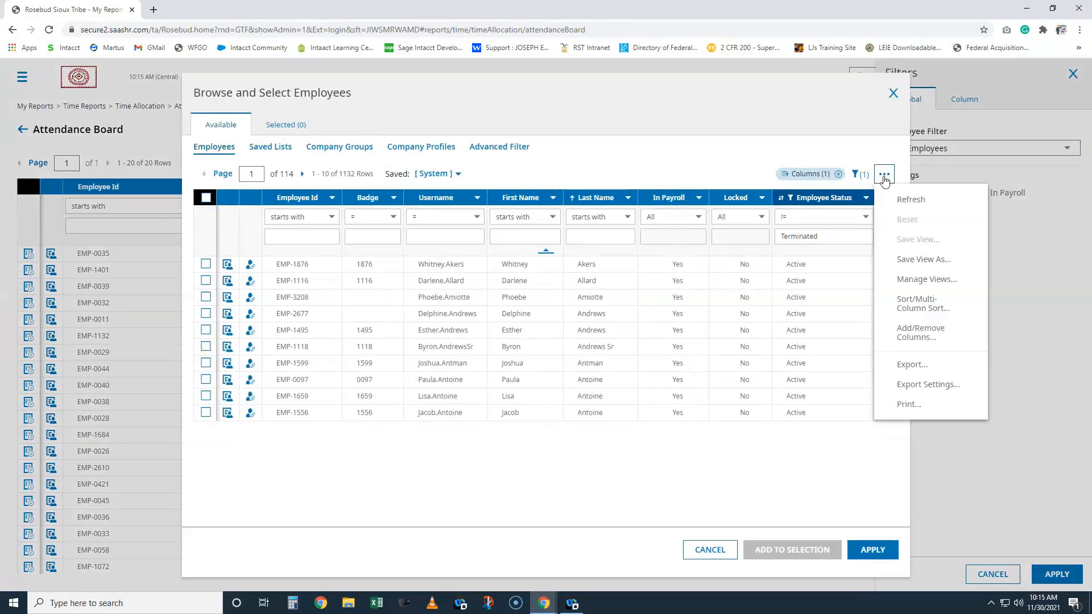
pyautogui.click(916, 335)
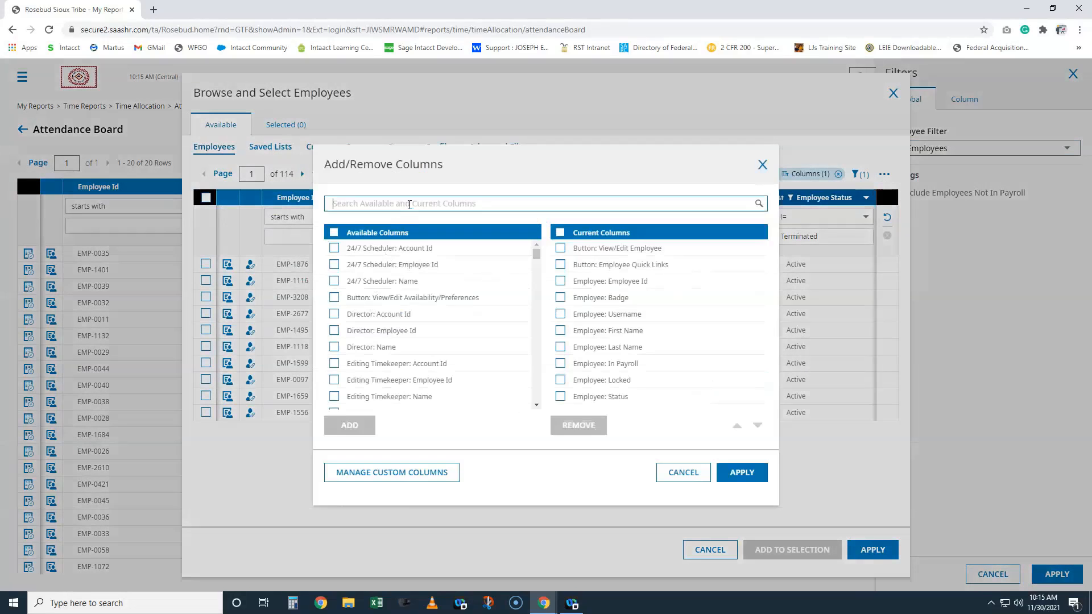
pyautogui.write('program')
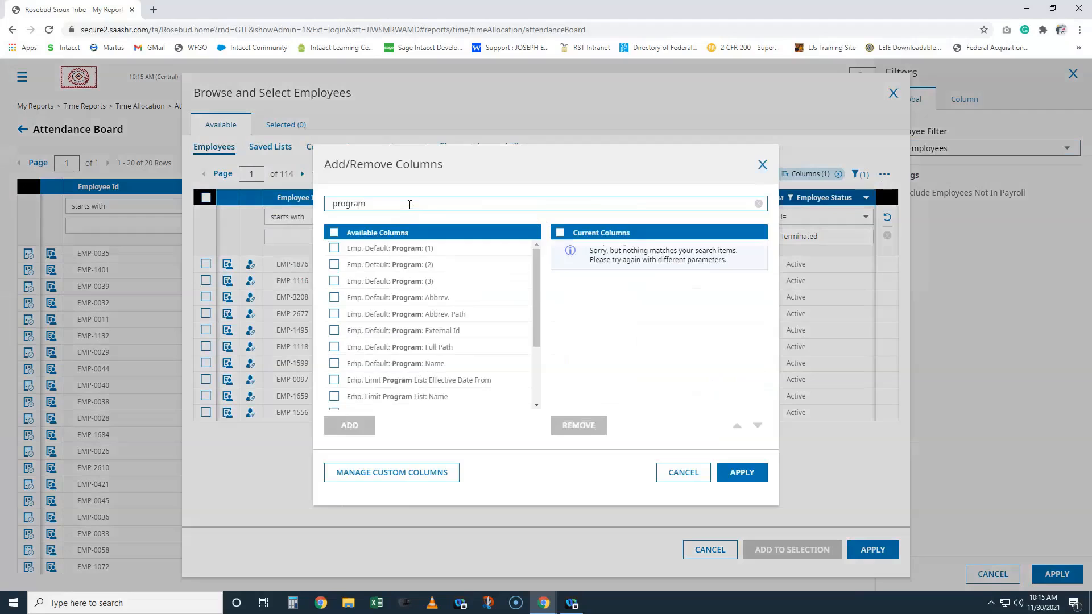
pyautogui.click(333, 248)
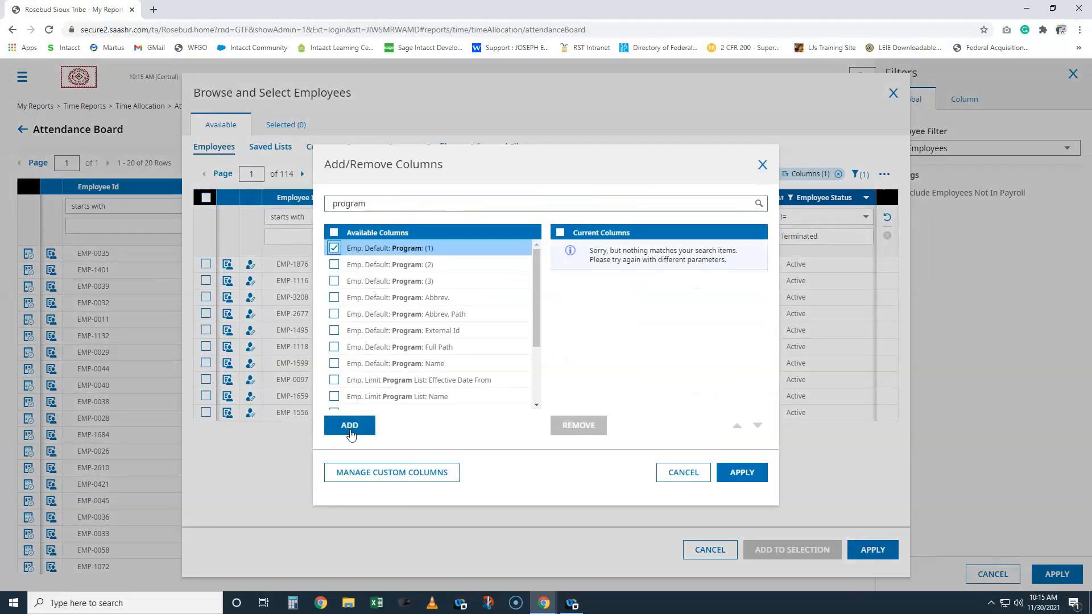
pyautogui.click(349, 425)
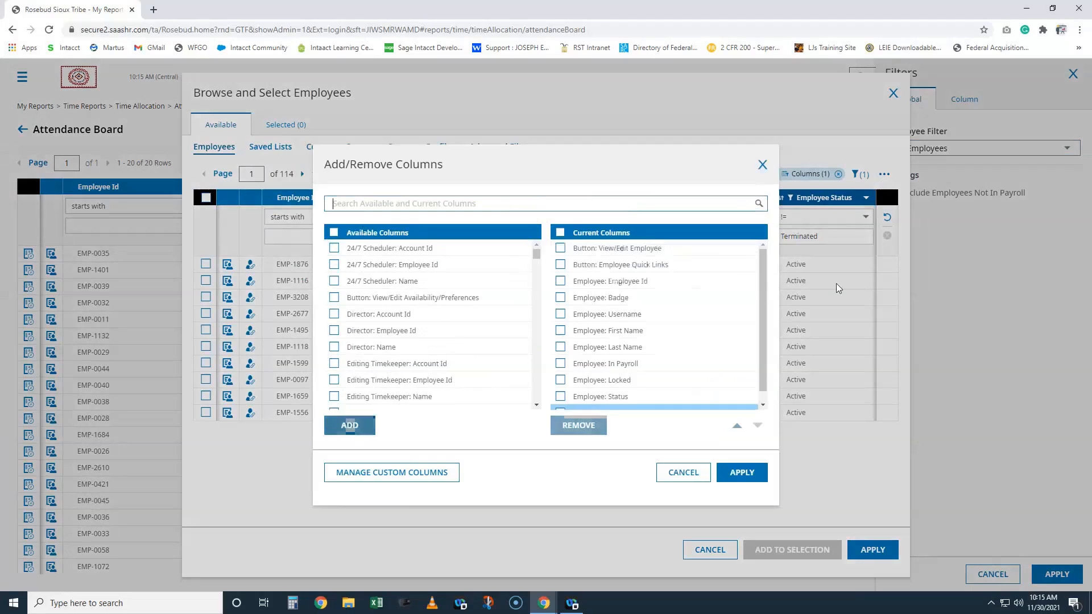
pyautogui.click(739, 472)
# Step: Filter the employee list to programs starting with "finance" and show 50 rows on the page
pyautogui.click(828, 217)
pyautogui.click(831, 251)
pyautogui.click(828, 238)
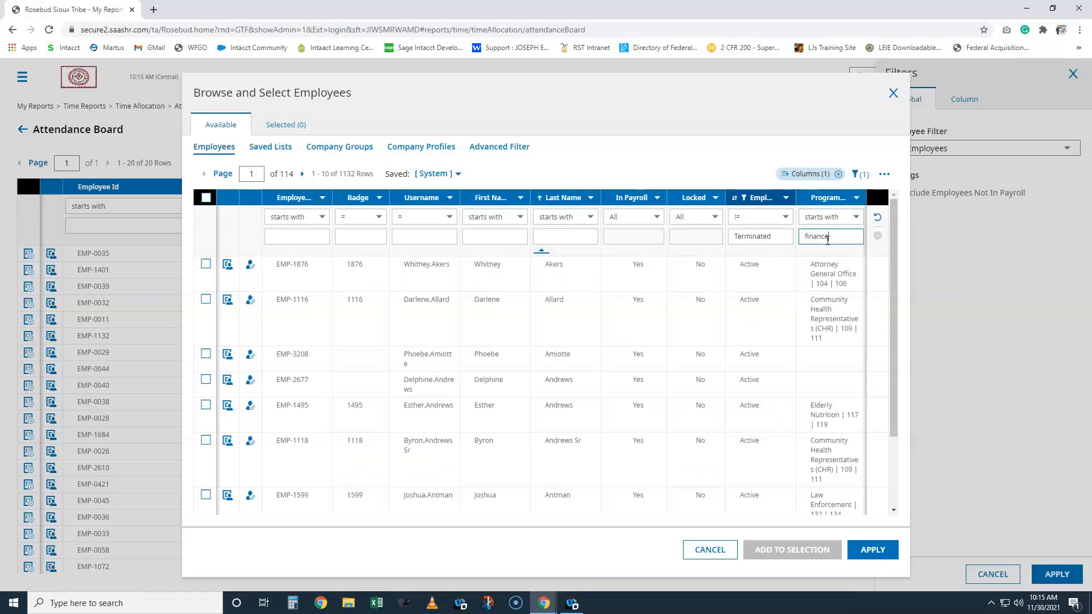
pyautogui.press('Return')
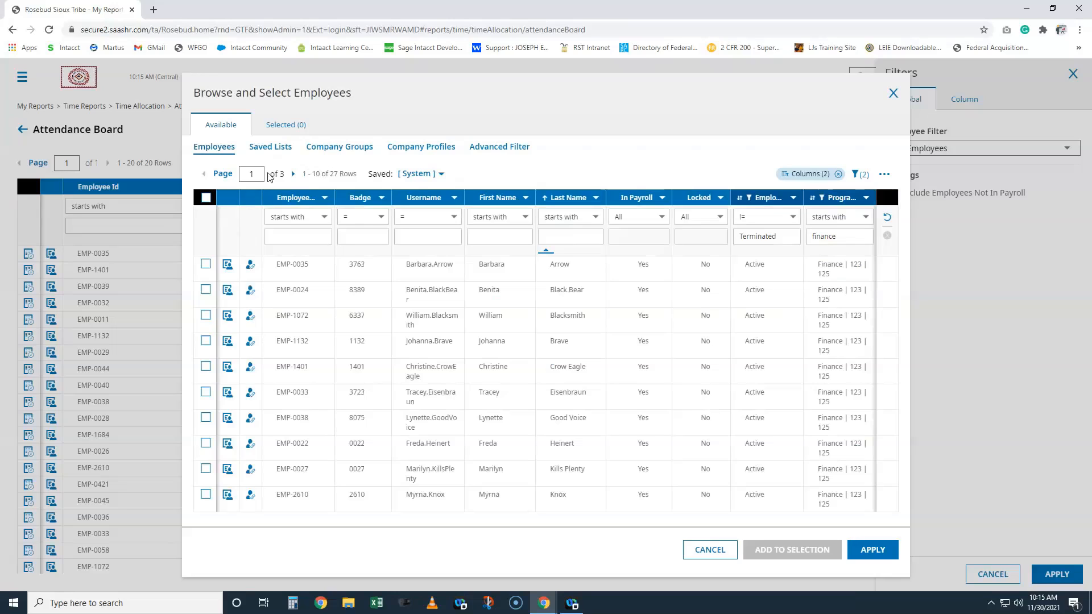
pyautogui.click(222, 173)
pyautogui.click(254, 218)
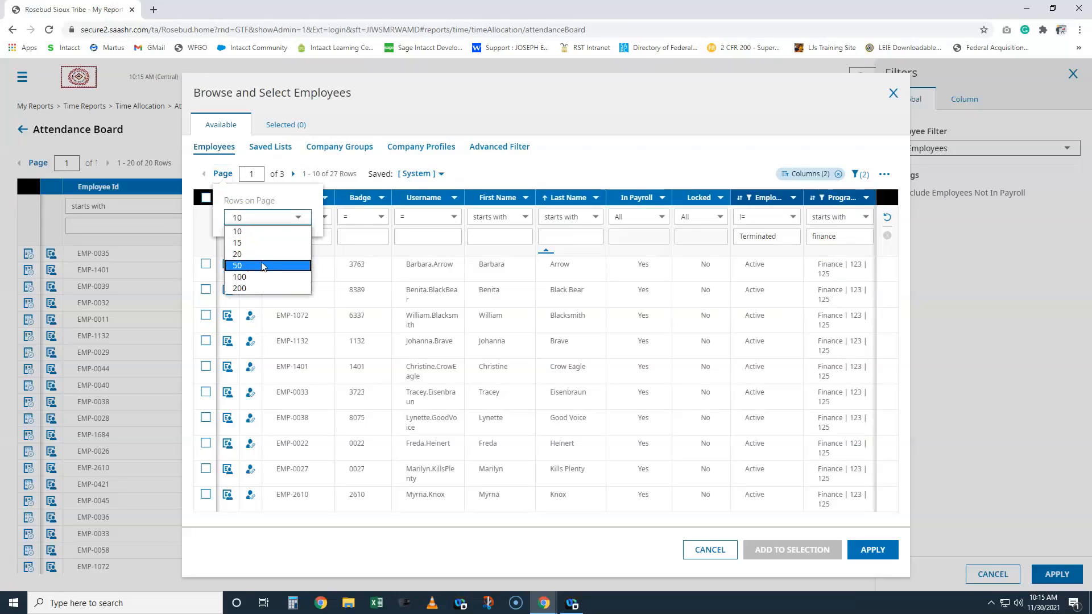
pyautogui.click(263, 266)
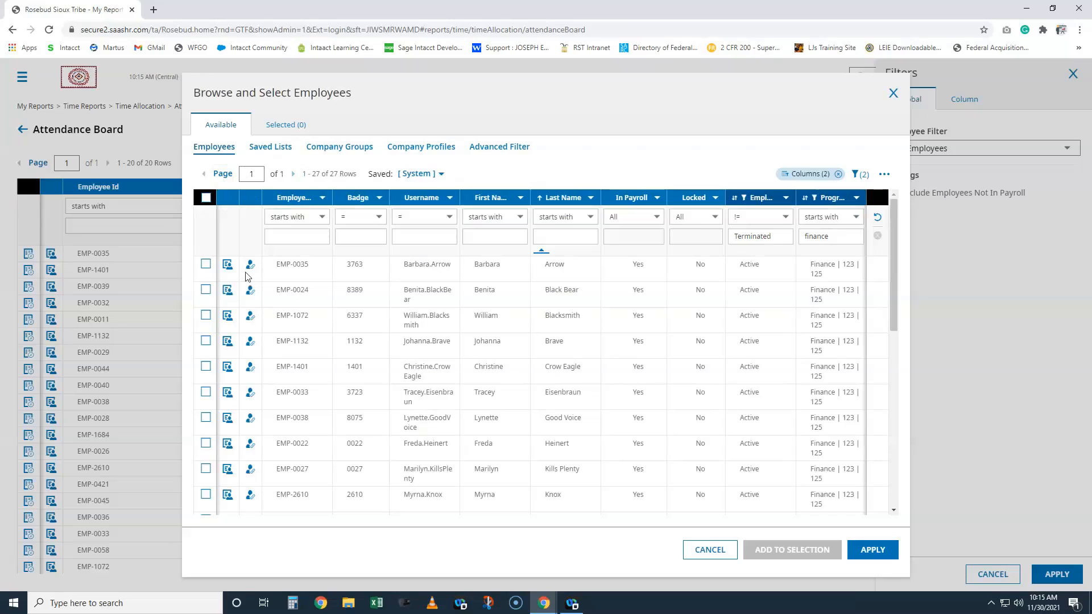
# Step: Mark 13 individual employees in the filtered Finance list and add them to the selection
pyautogui.click(206, 265)
pyautogui.click(205, 341)
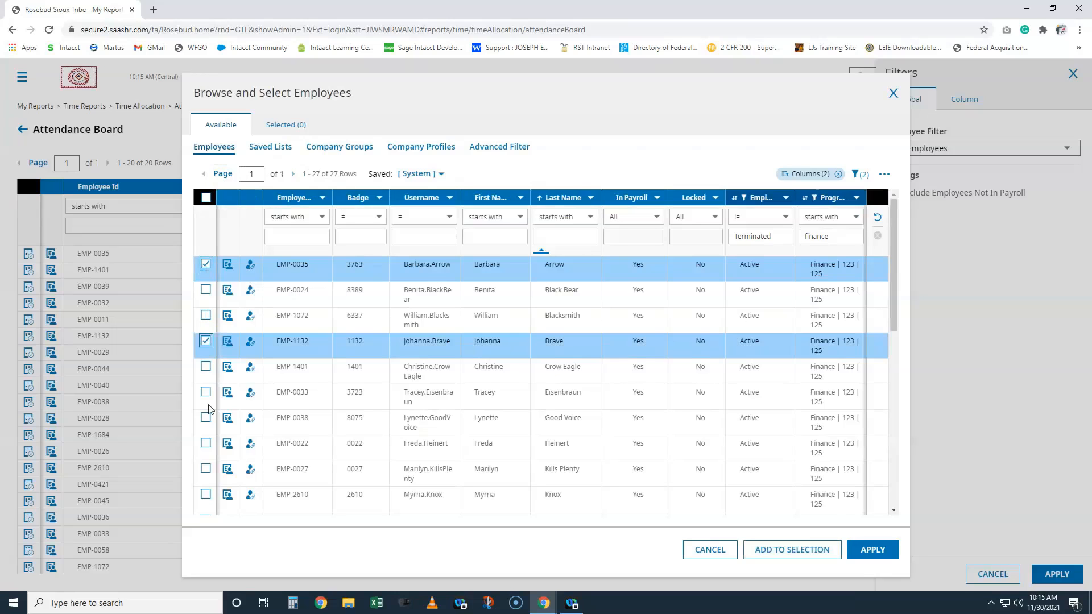
pyautogui.click(205, 392)
pyautogui.click(206, 418)
pyautogui.click(205, 443)
pyautogui.scroll(-4, 212, 475)
pyautogui.click(205, 369)
pyautogui.click(205, 420)
pyautogui.click(205, 446)
pyautogui.scroll(-3, 206, 446)
pyautogui.click(205, 352)
pyautogui.click(205, 403)
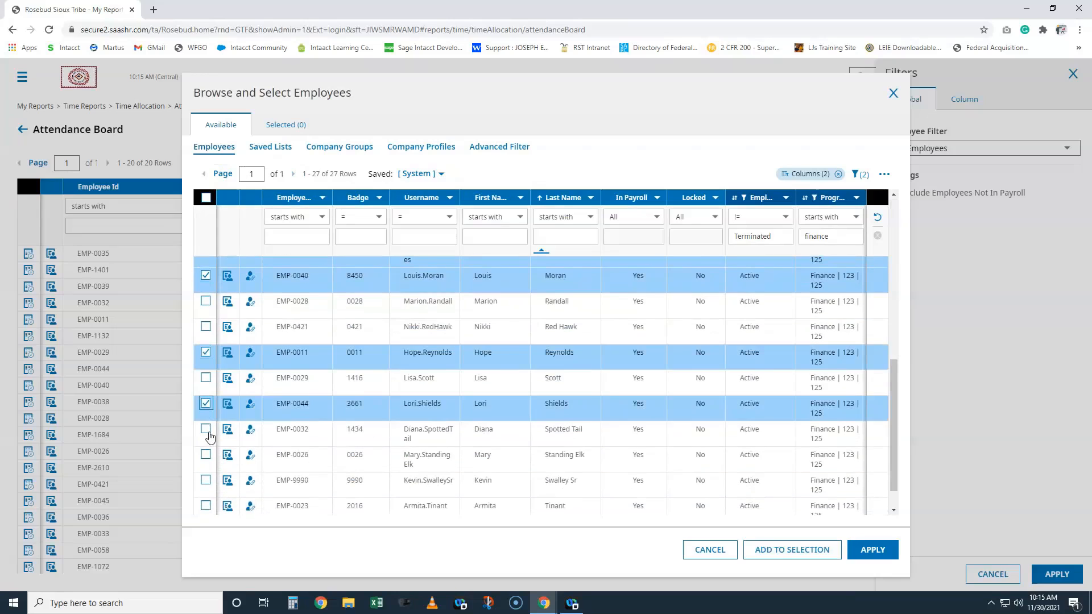
pyautogui.click(205, 429)
pyautogui.click(205, 454)
pyautogui.scroll(-2, 206, 458)
pyautogui.click(206, 498)
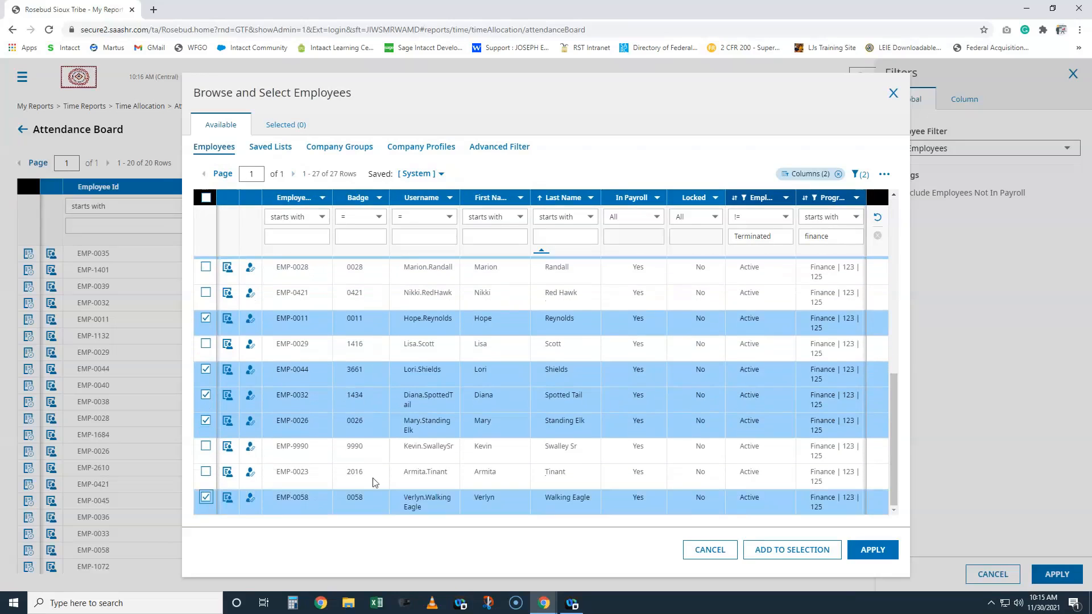
pyautogui.click(792, 550)
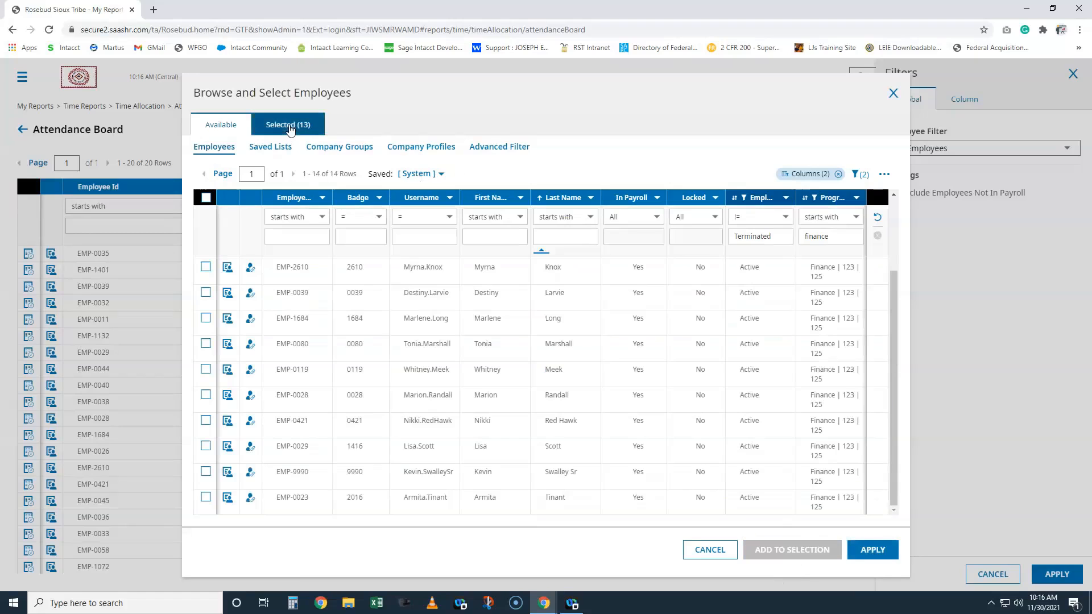
# Step: Save the selected employees as a list named "Finance Upstairs" and apply the selection as the report's Employee Filter
pyautogui.click(288, 125)
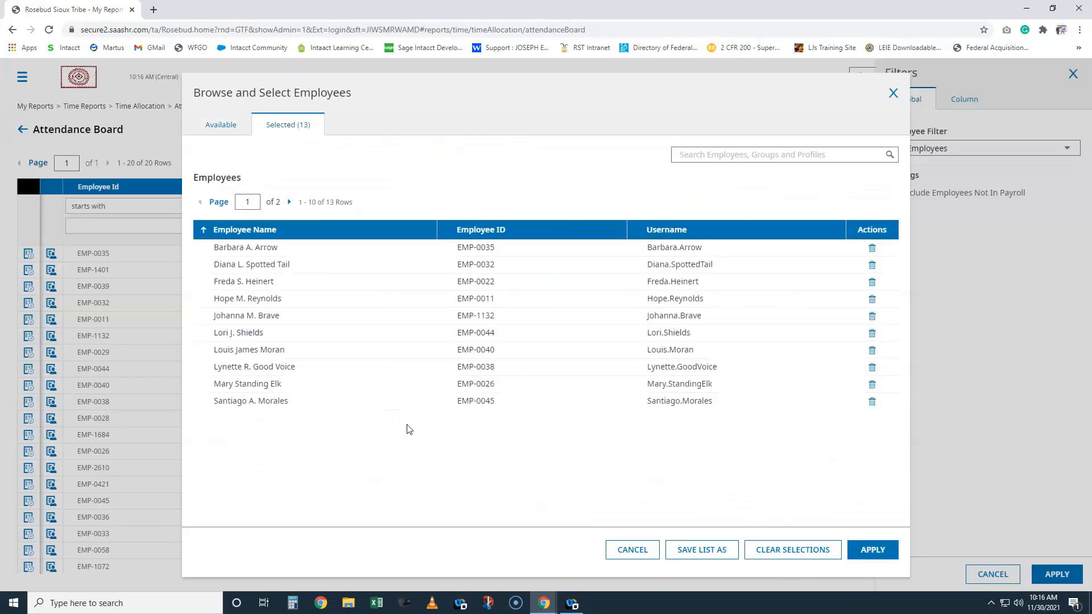
pyautogui.click(722, 554)
pyautogui.click(495, 326)
pyautogui.write('Finance Upstairs')
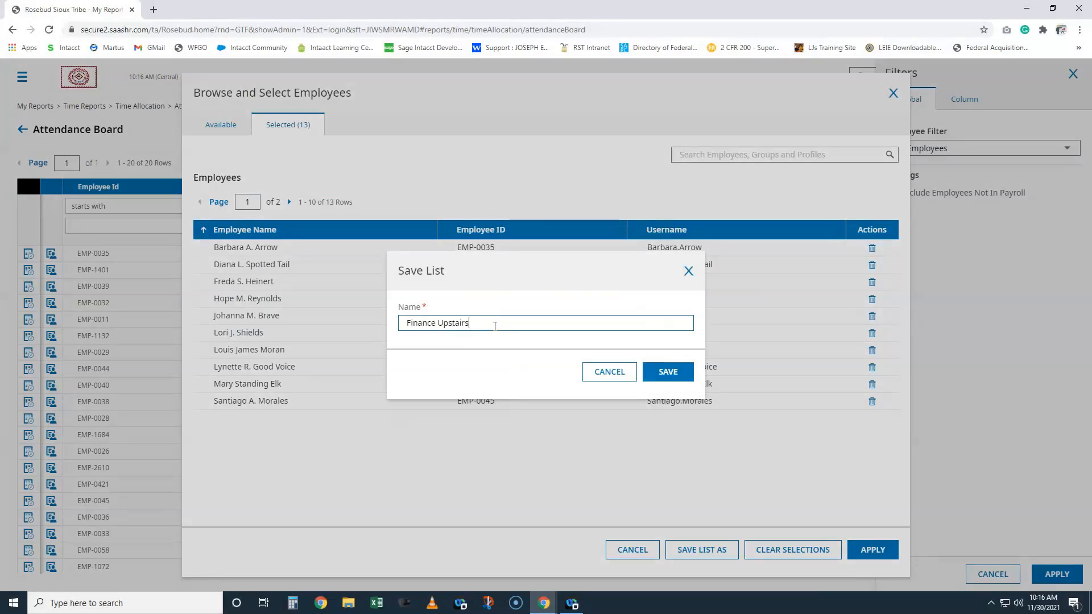
pyautogui.click(665, 373)
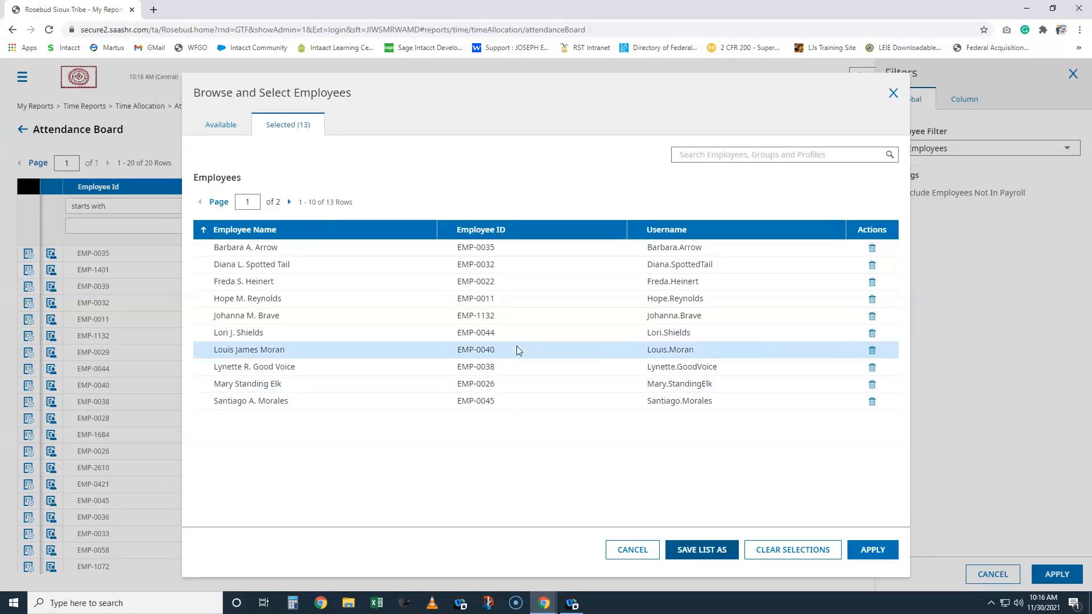
pyautogui.click(874, 550)
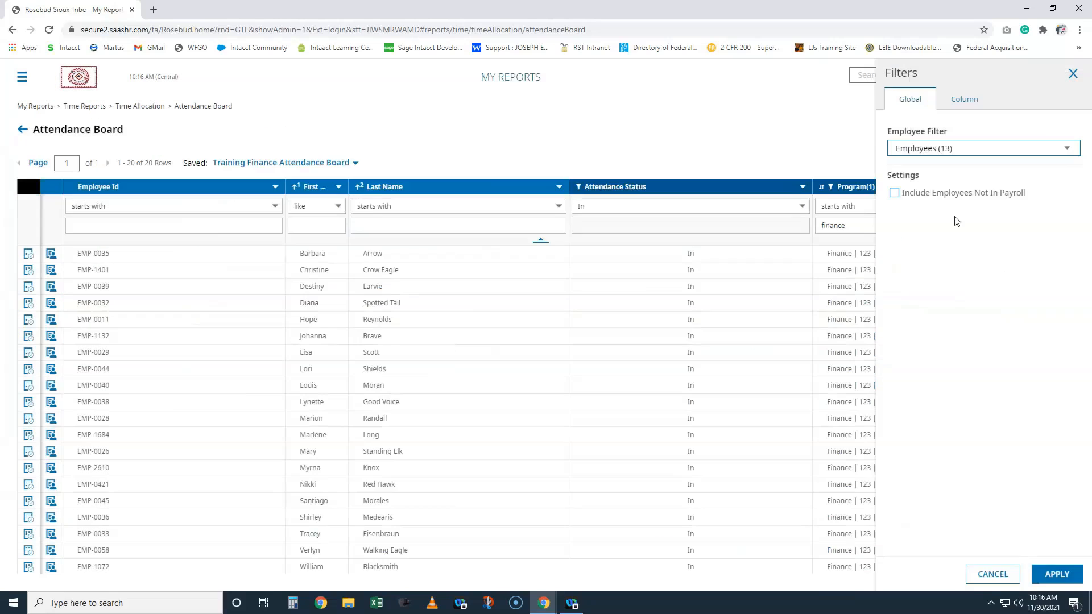
pyautogui.click(1068, 576)
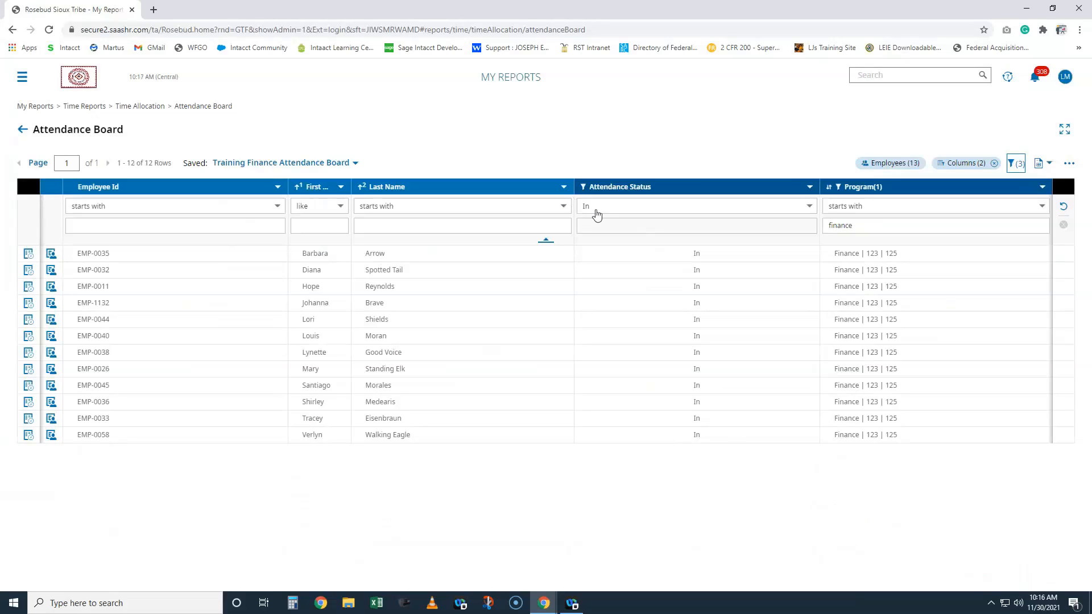
# Step: Save the current report as a new view named "Training Finance Upstairs Attendance Board"
pyautogui.click(1069, 163)
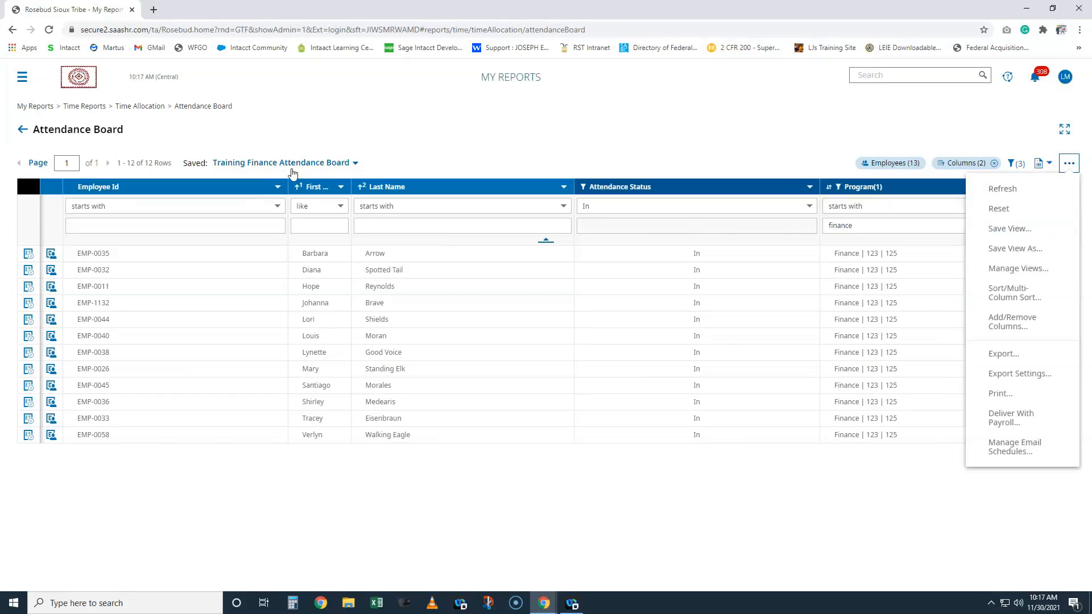
pyautogui.click(1034, 257)
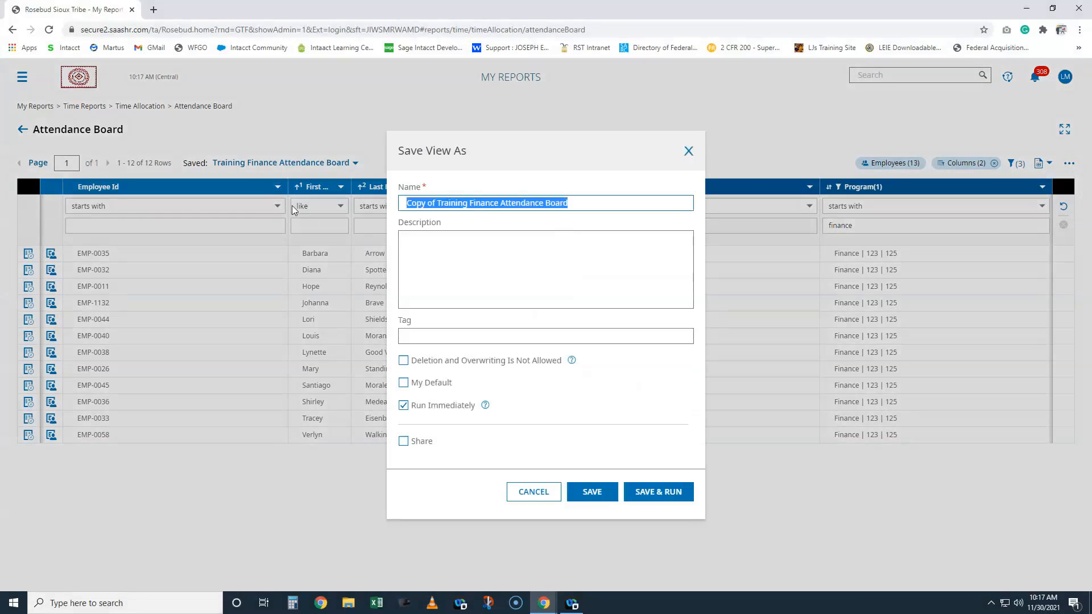
pyautogui.write('Training')
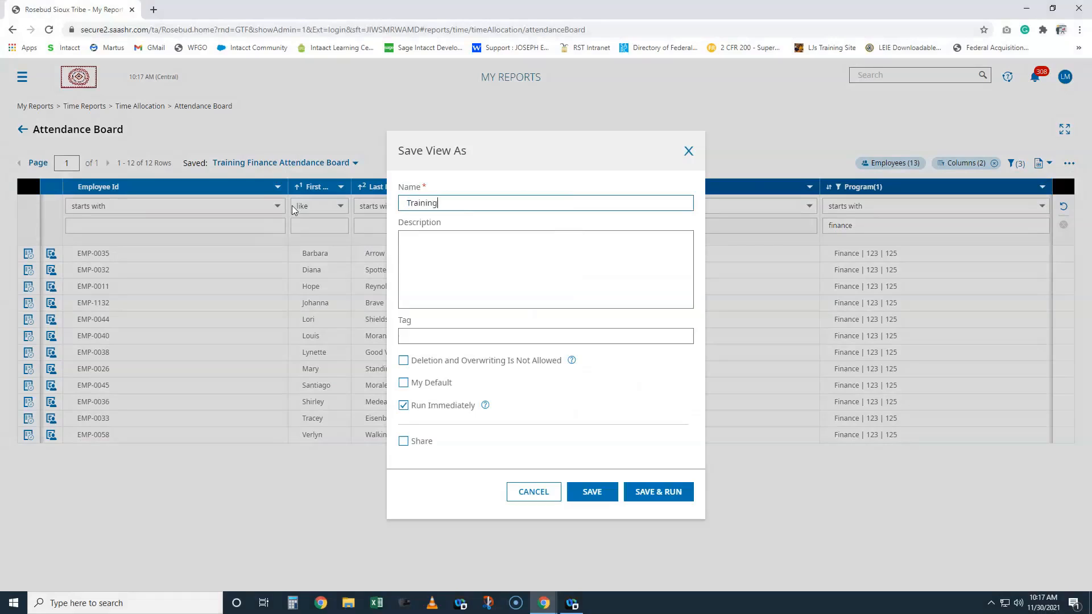
pyautogui.write(' Finance Upstarirs Attendance Board')
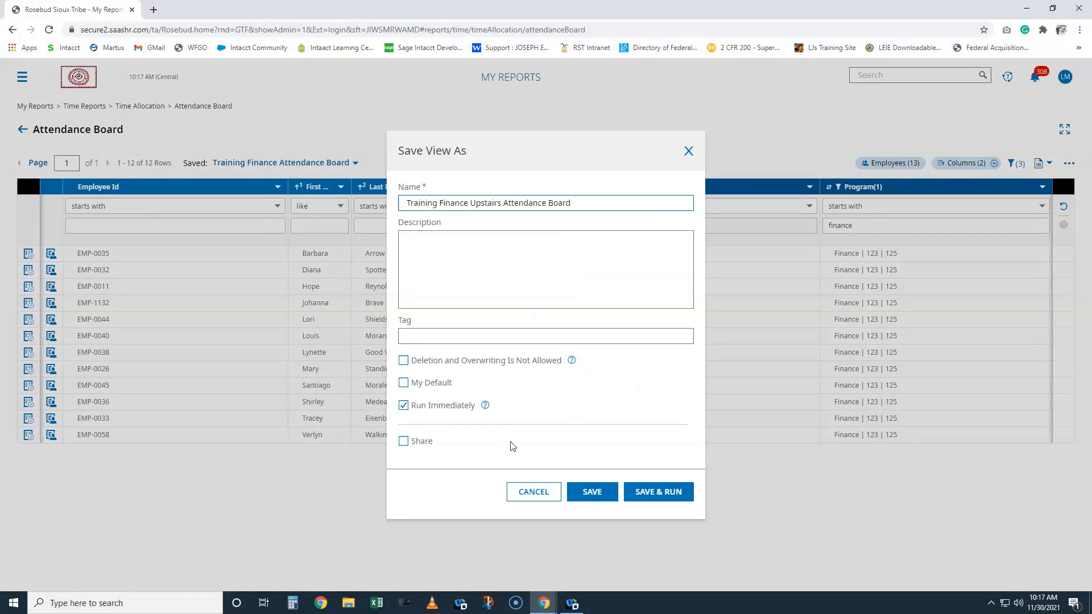
pyautogui.click(592, 493)
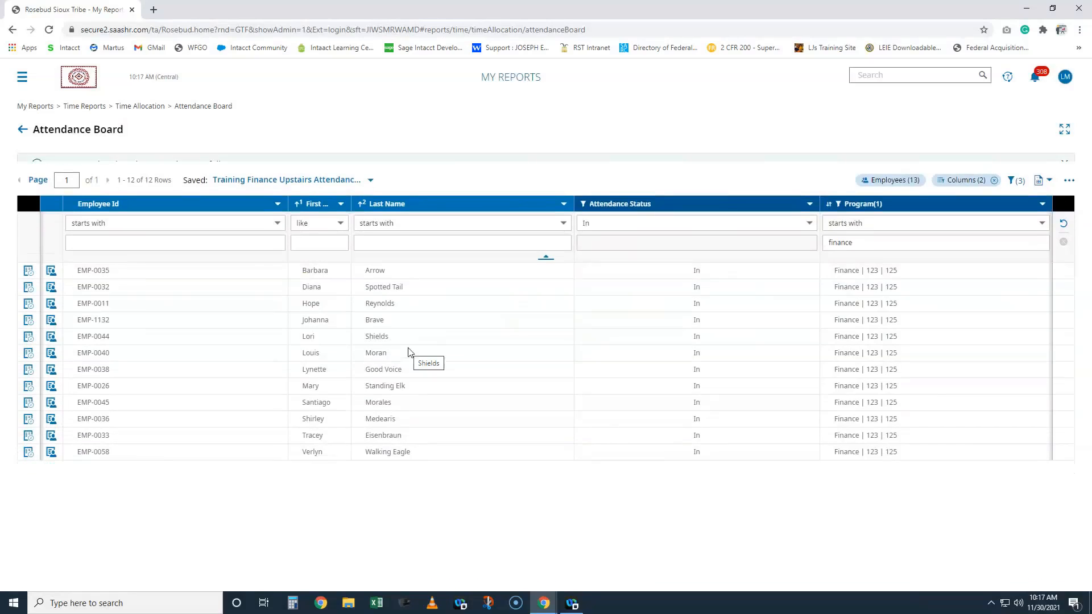
pyautogui.click(367, 166)
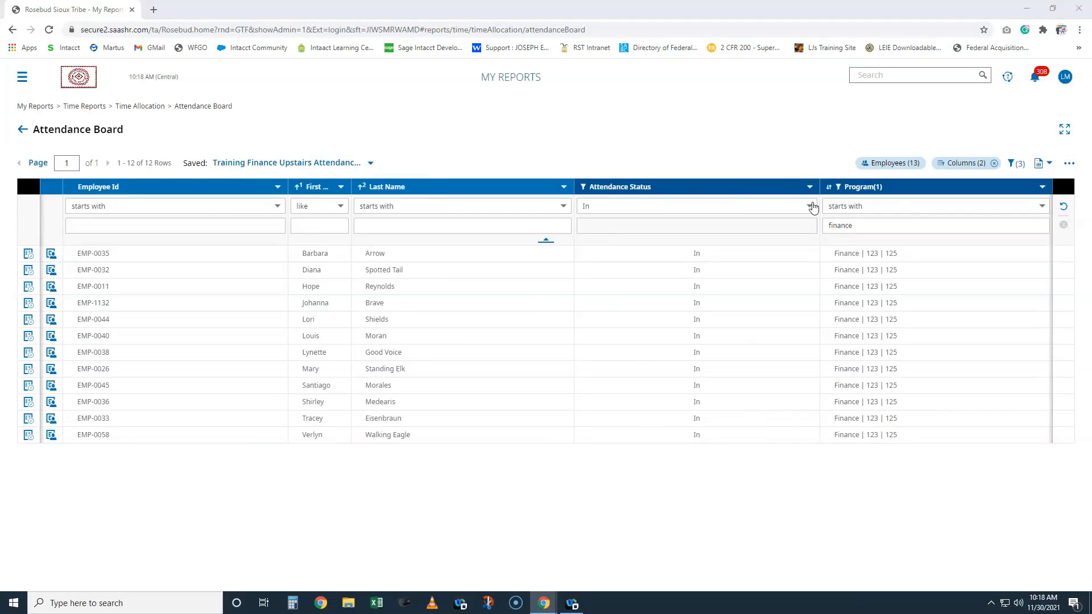
# Step: Set the Attendance Status filter to All, refresh the report, and show charts together with the data
pyautogui.click(813, 207)
pyautogui.click(763, 228)
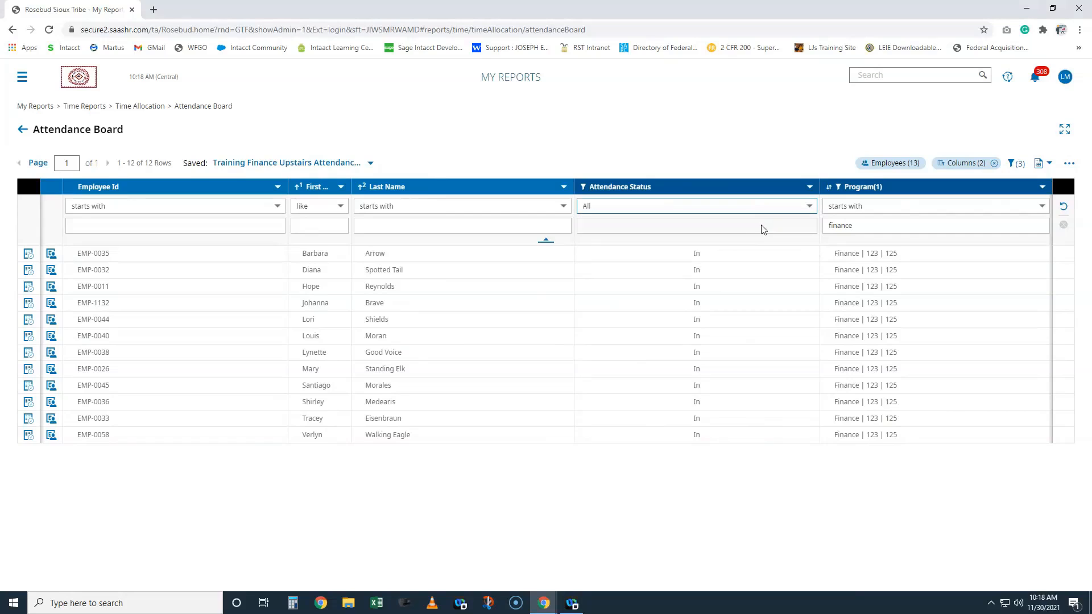
pyautogui.click(1066, 206)
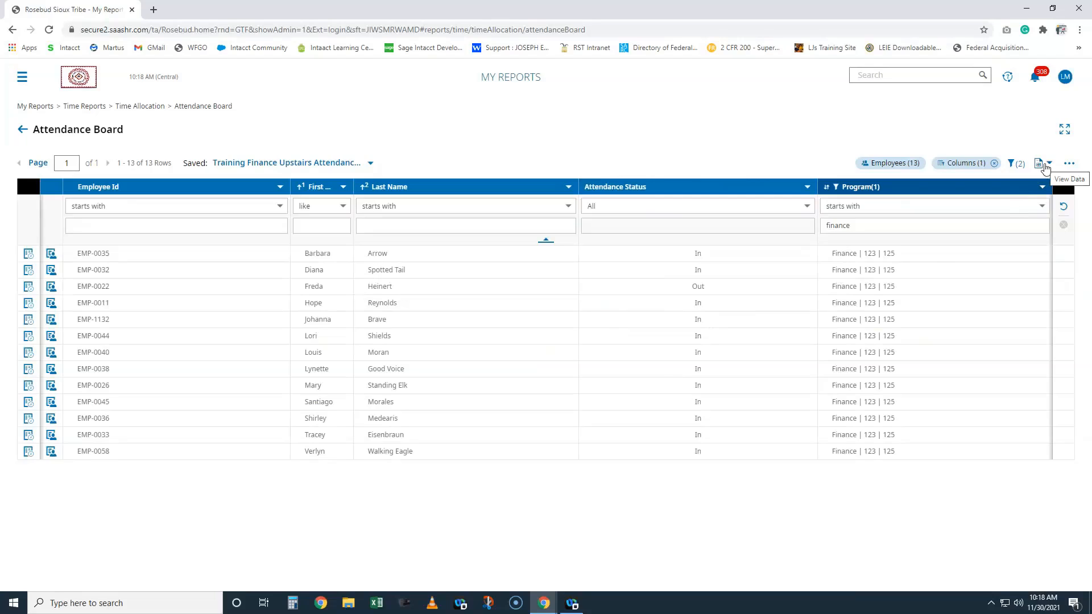
pyautogui.click(1046, 165)
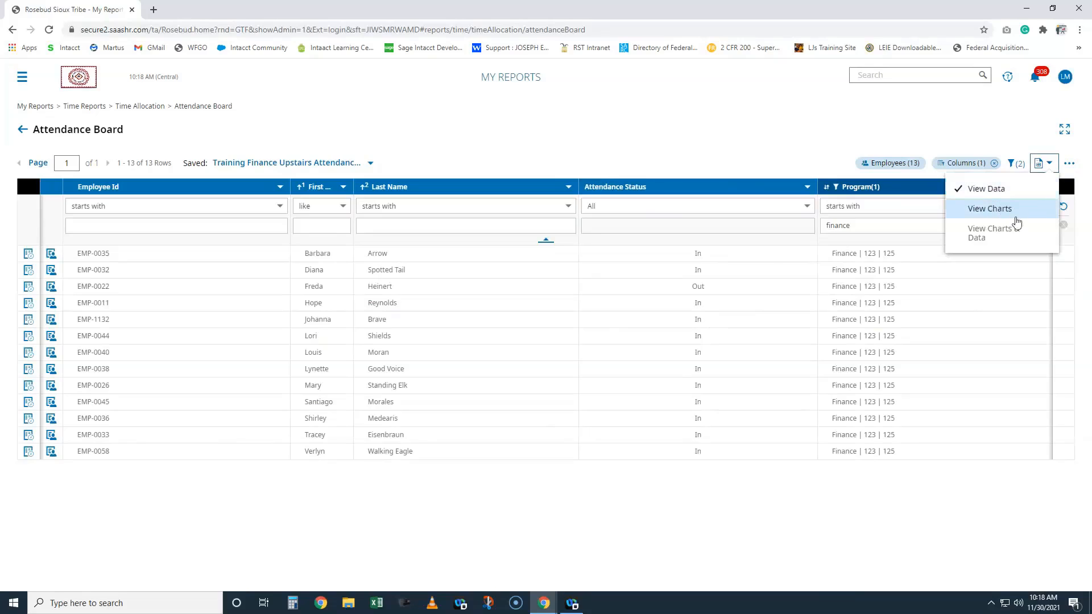
pyautogui.click(990, 242)
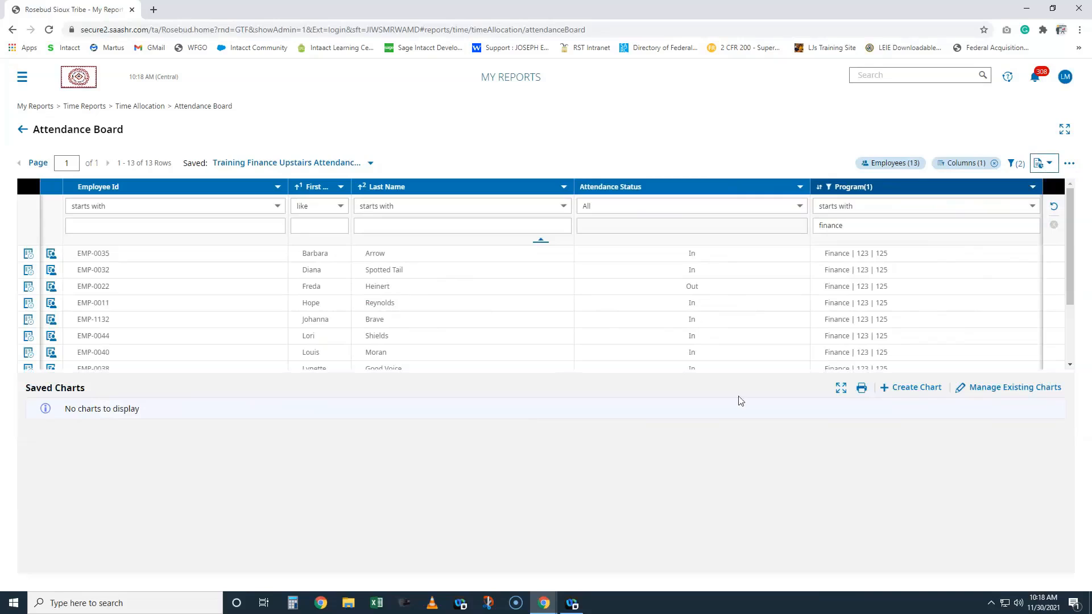
# Step: Create and save a pie chart of row count by attendance status titled "Finance Upstairs Attendance Chart"
pyautogui.click(896, 393)
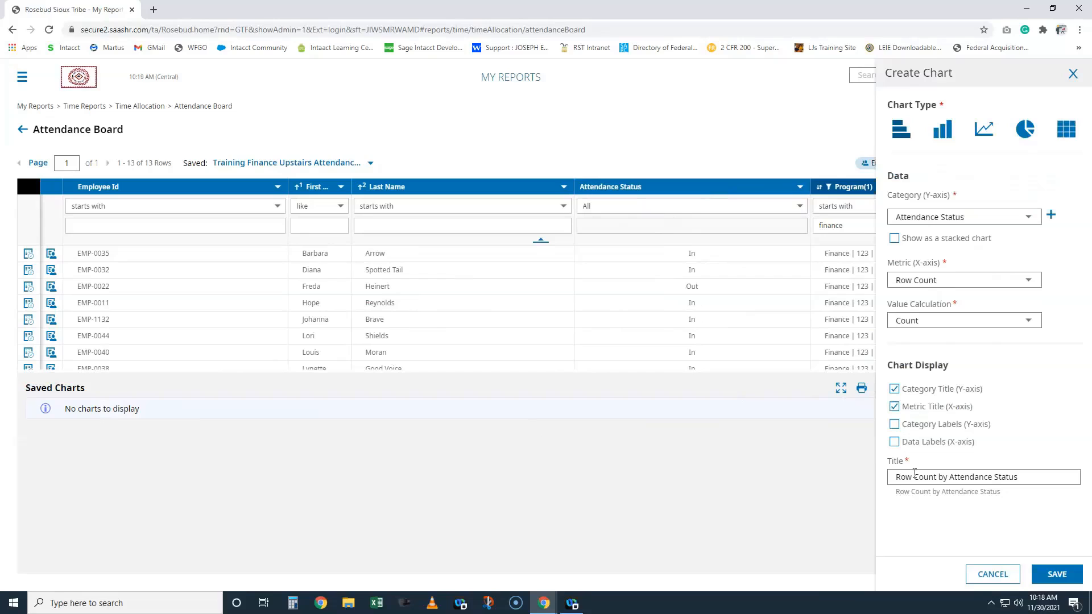
pyautogui.moveTo(1023, 479); pyautogui.dragTo(838, 494)
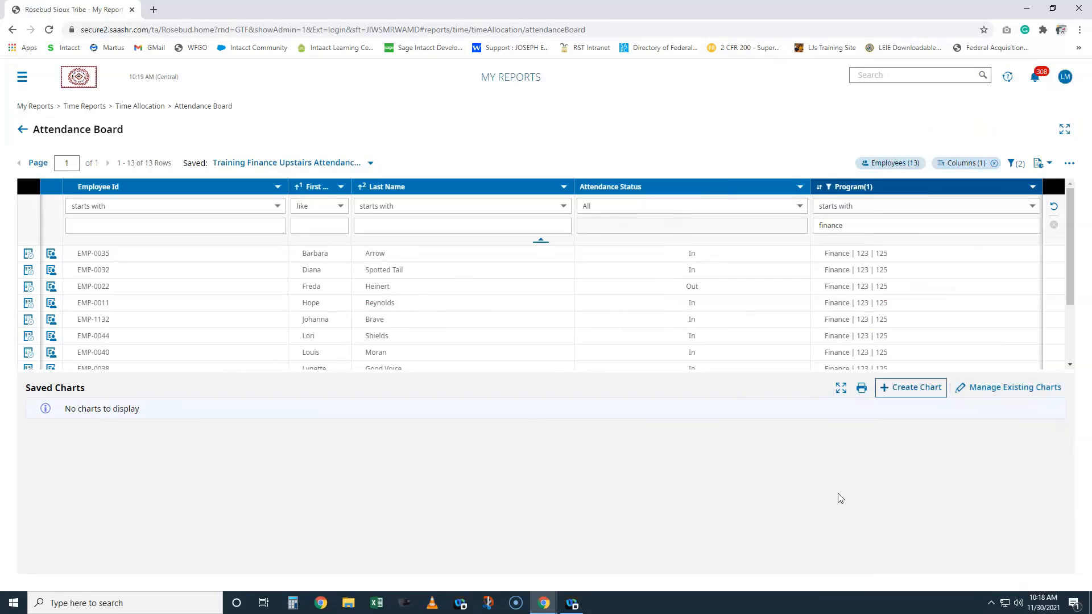
pyautogui.click(917, 388)
pyautogui.tripleClick(936, 477)
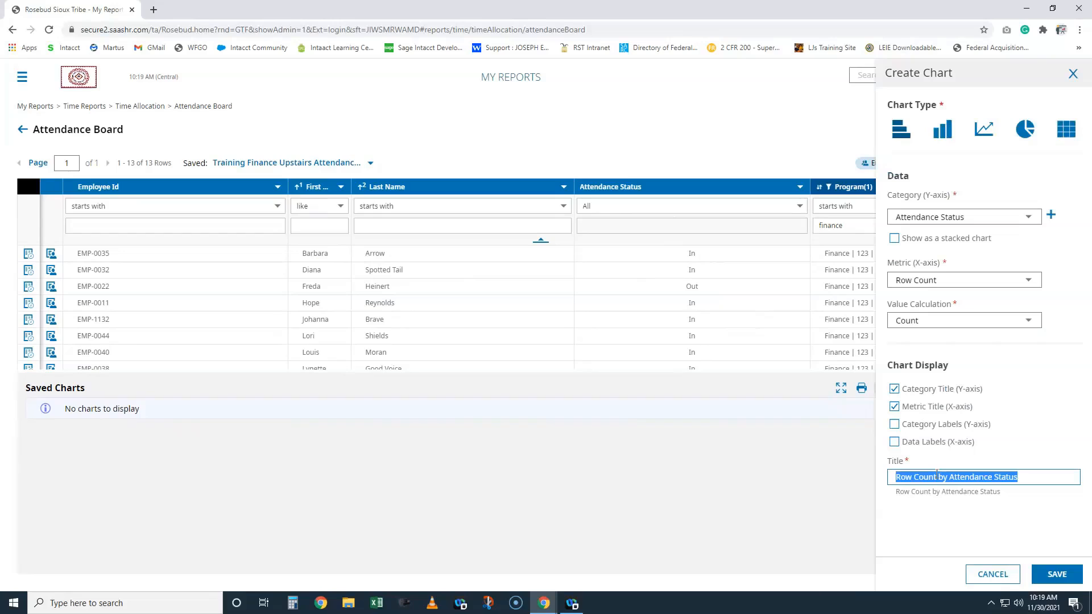
pyautogui.write('Finance Upstairs Attendance Char')
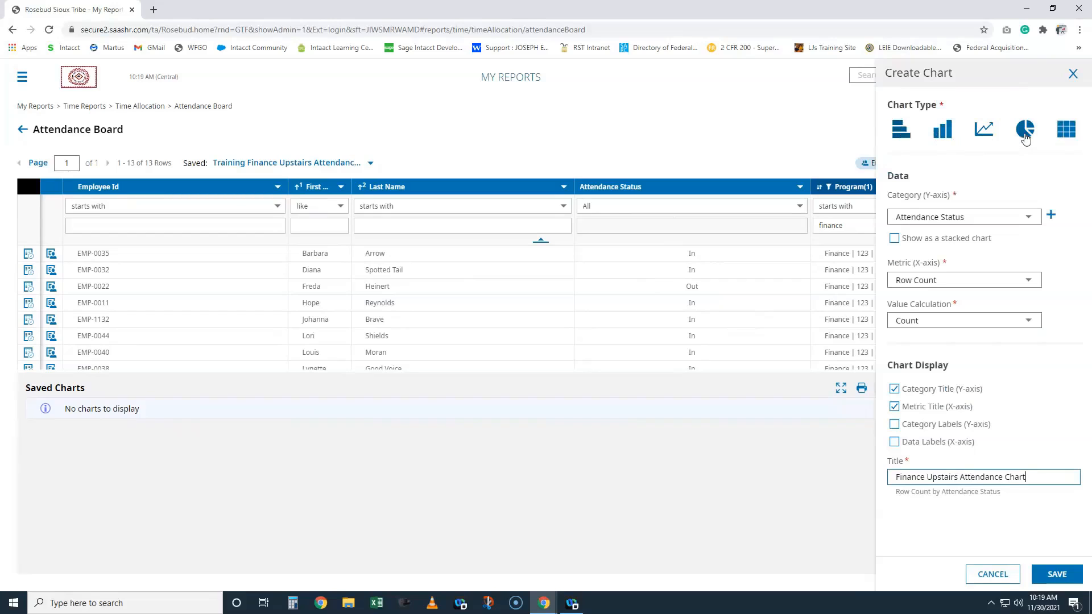
pyautogui.click(1027, 144)
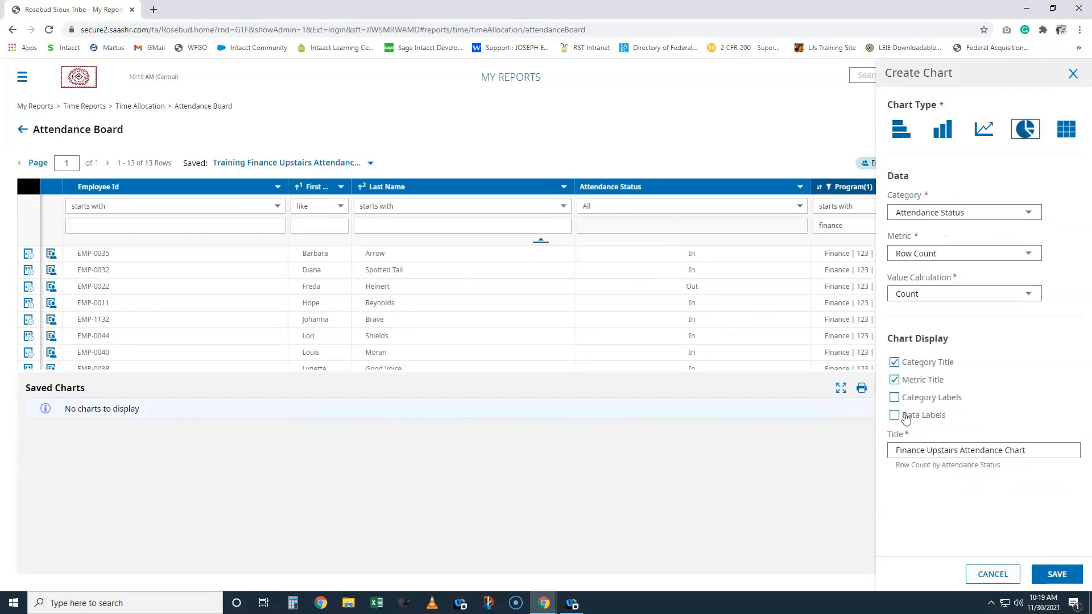
pyautogui.click(1057, 574)
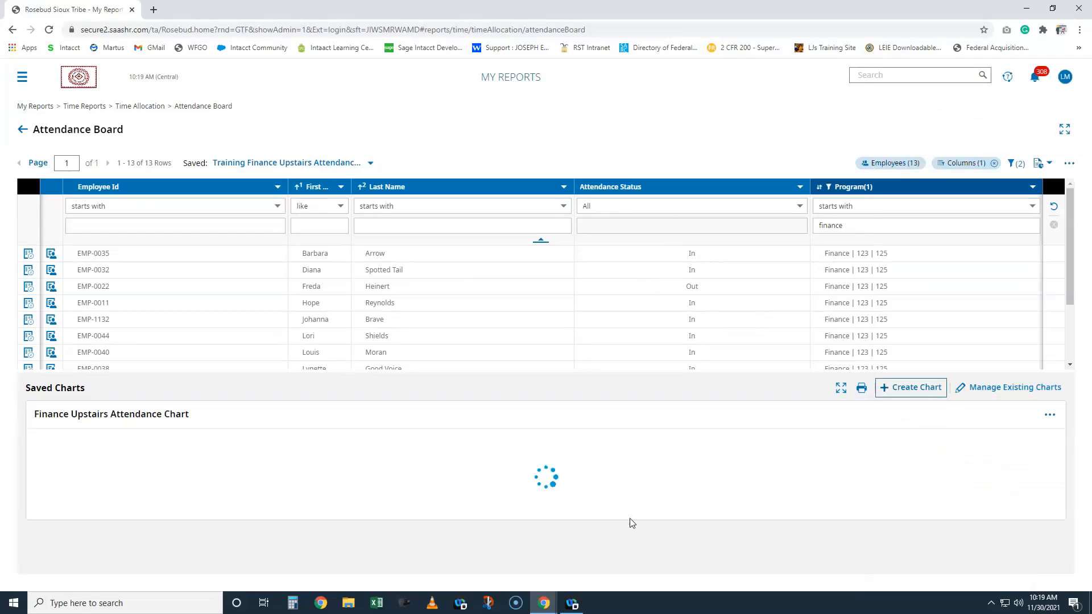
# Step: Examine the slices of the Finance Upstairs Attendance Chart and the options available for it
pyautogui.scroll(-1, 626, 410)
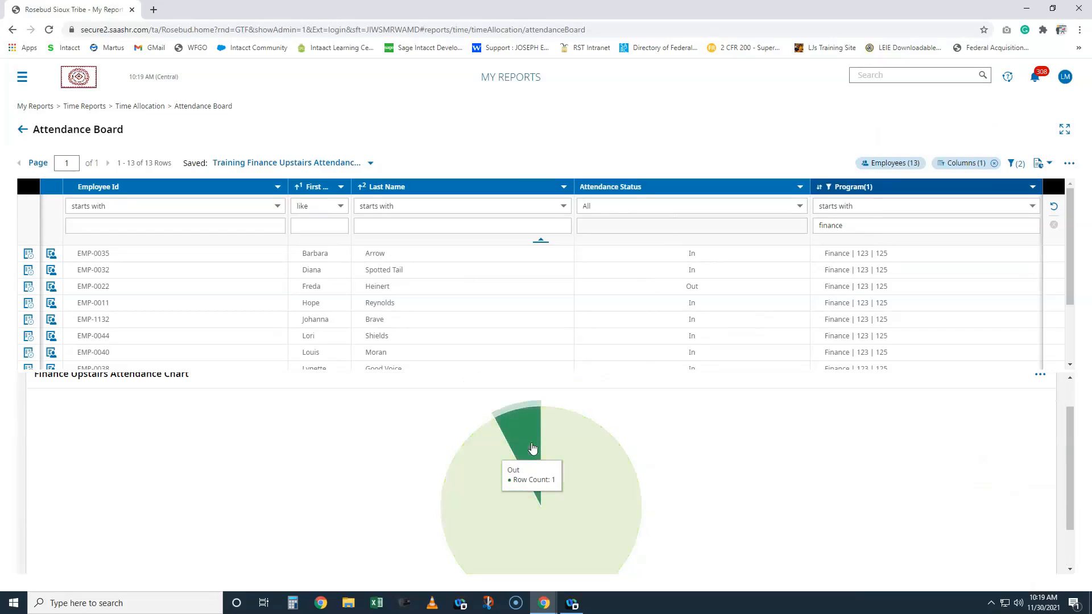
pyautogui.scroll(1, 917, 512)
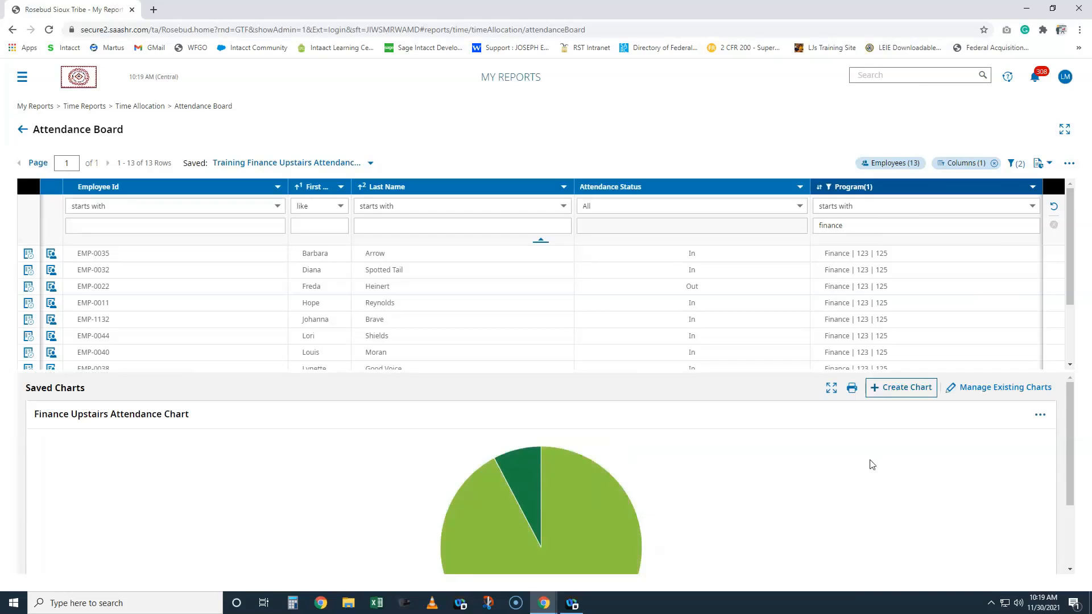
pyautogui.click(1041, 416)
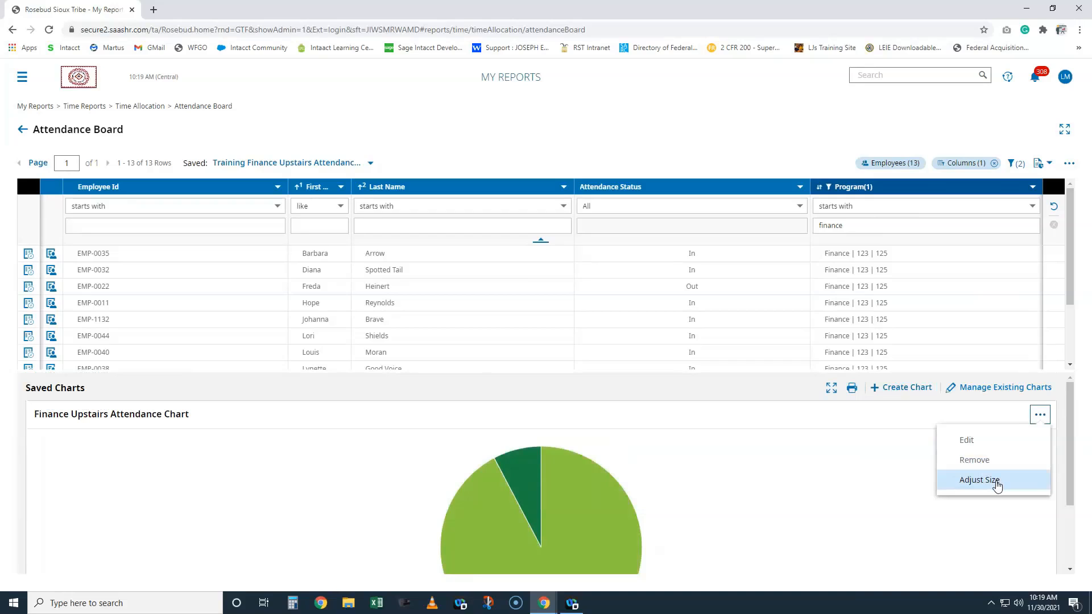
pyautogui.click(769, 452)
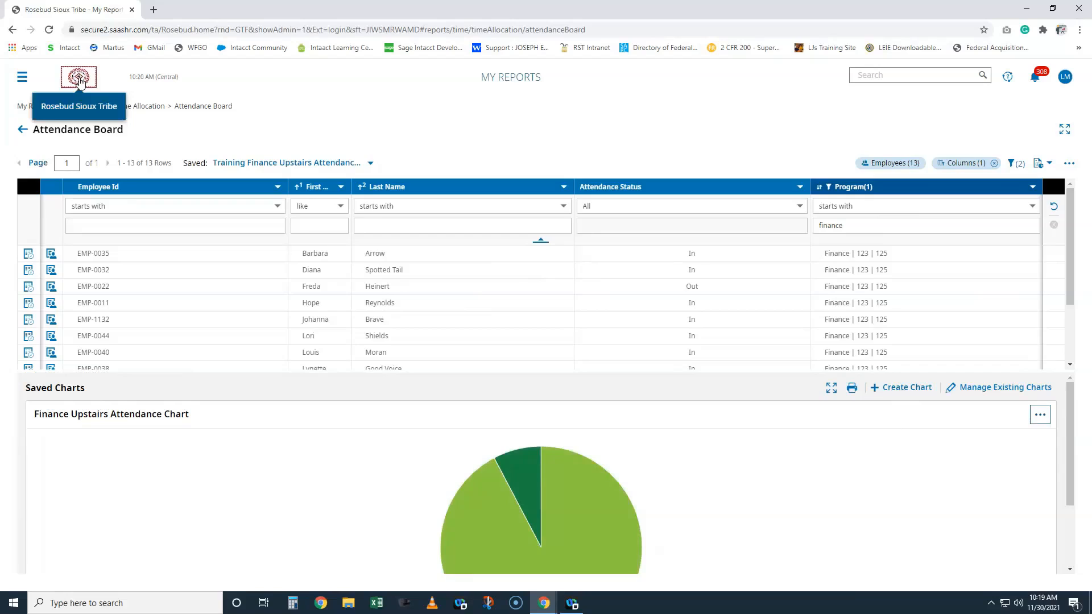
# Step: Return to the home dashboard, add a custom dashboard tab named "Pie Chart", and save the tabs
pyautogui.click(80, 82)
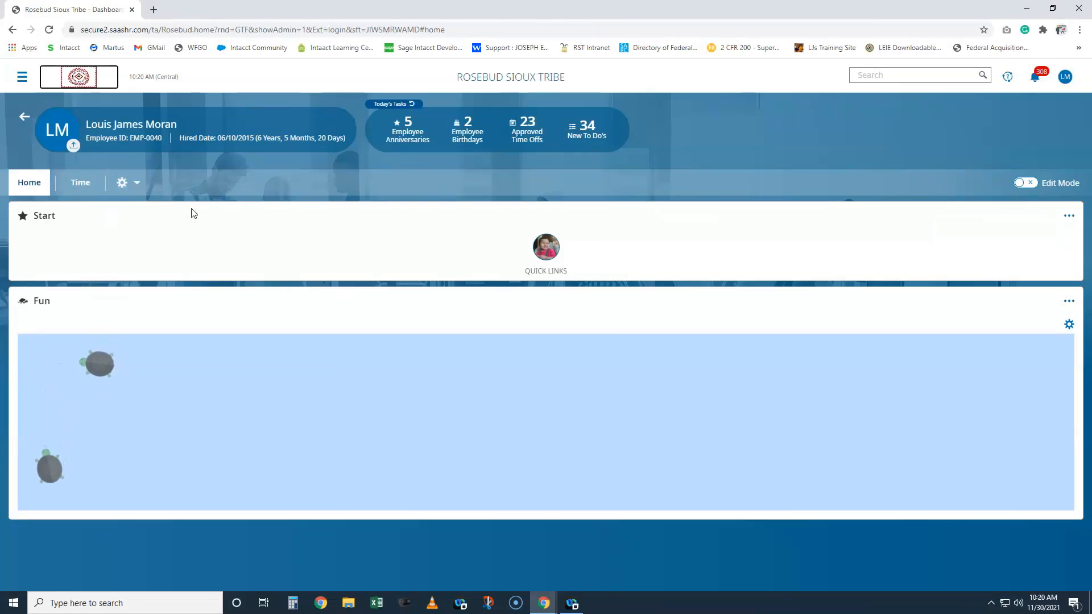
pyautogui.click(132, 190)
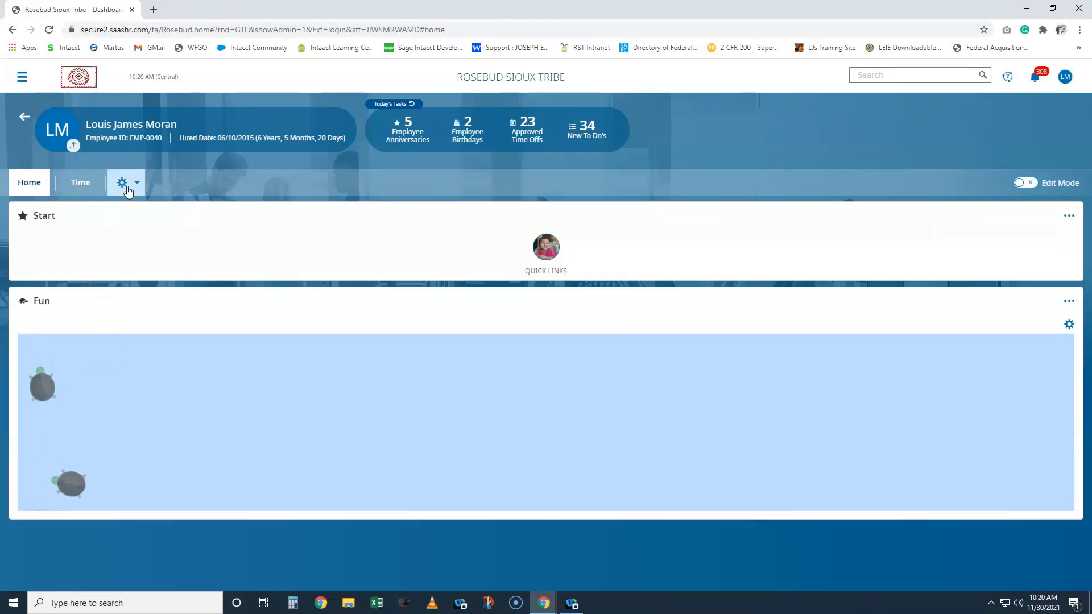
pyautogui.click(146, 213)
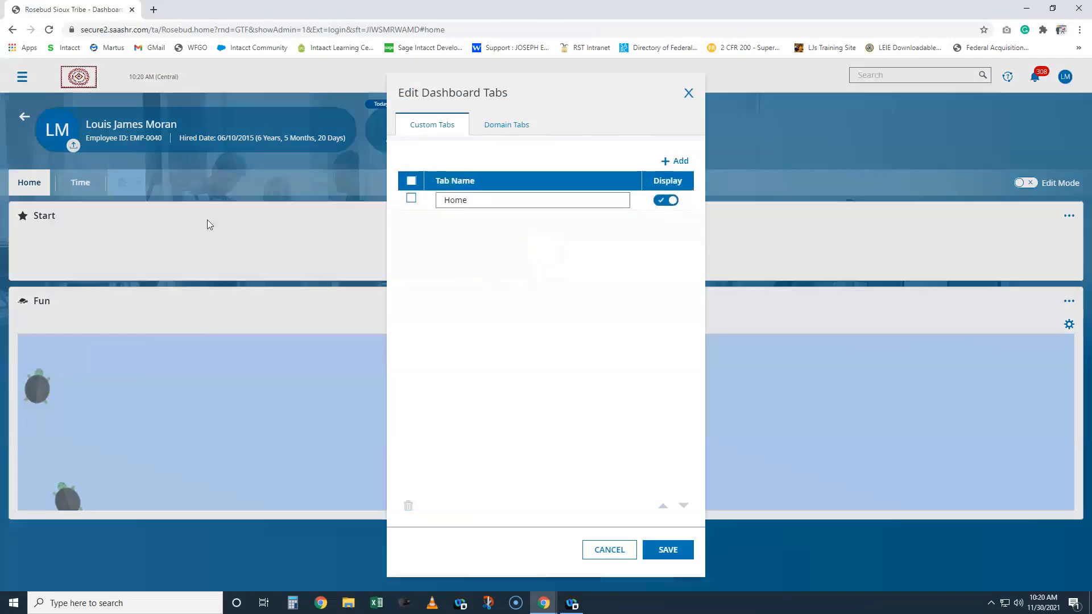
pyautogui.click(539, 130)
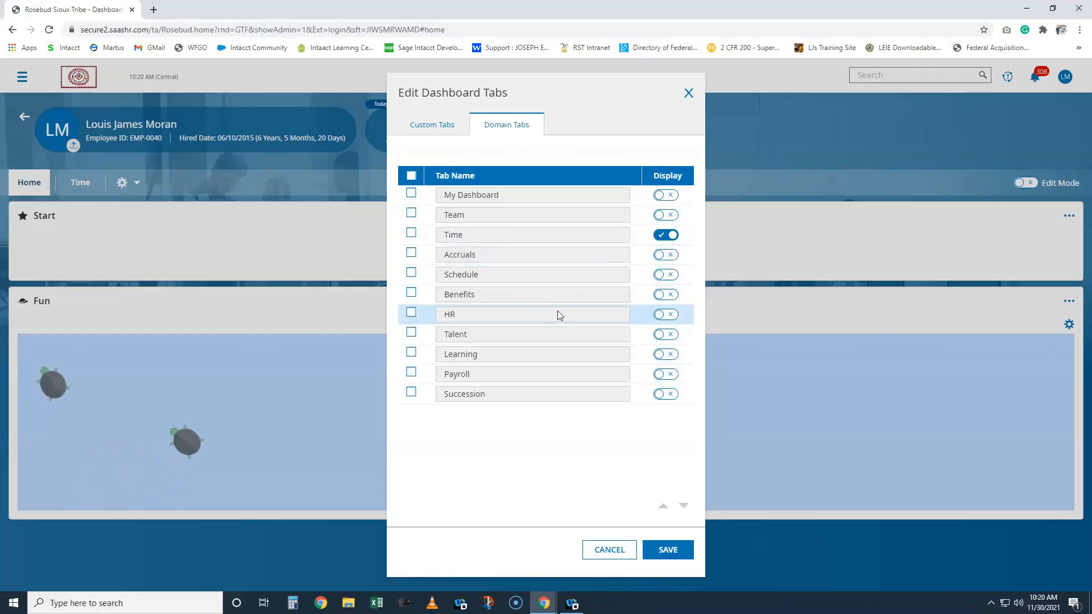
pyautogui.click(432, 124)
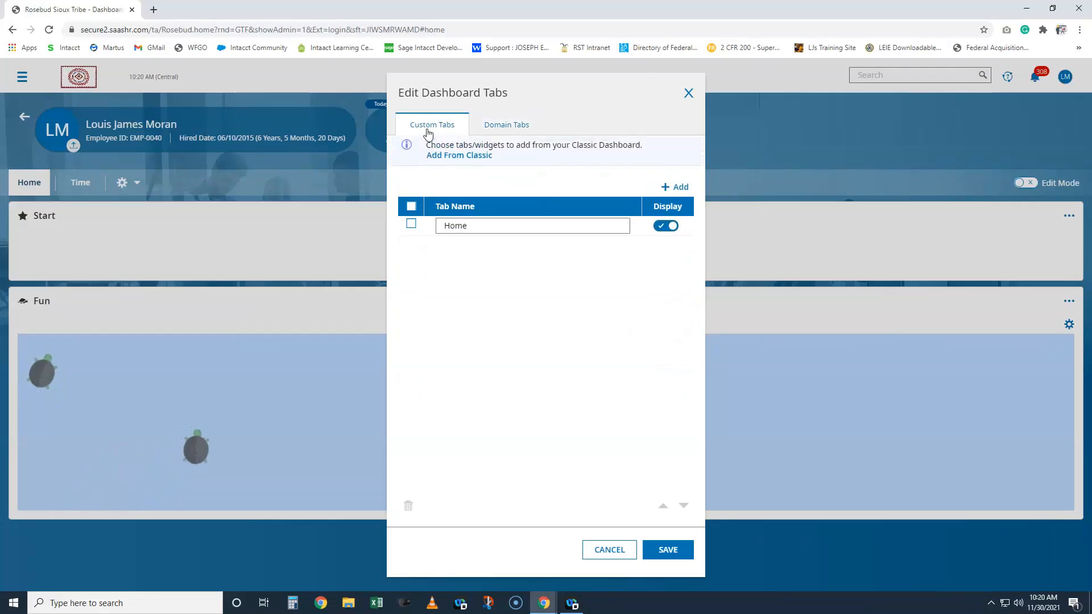
pyautogui.click(677, 188)
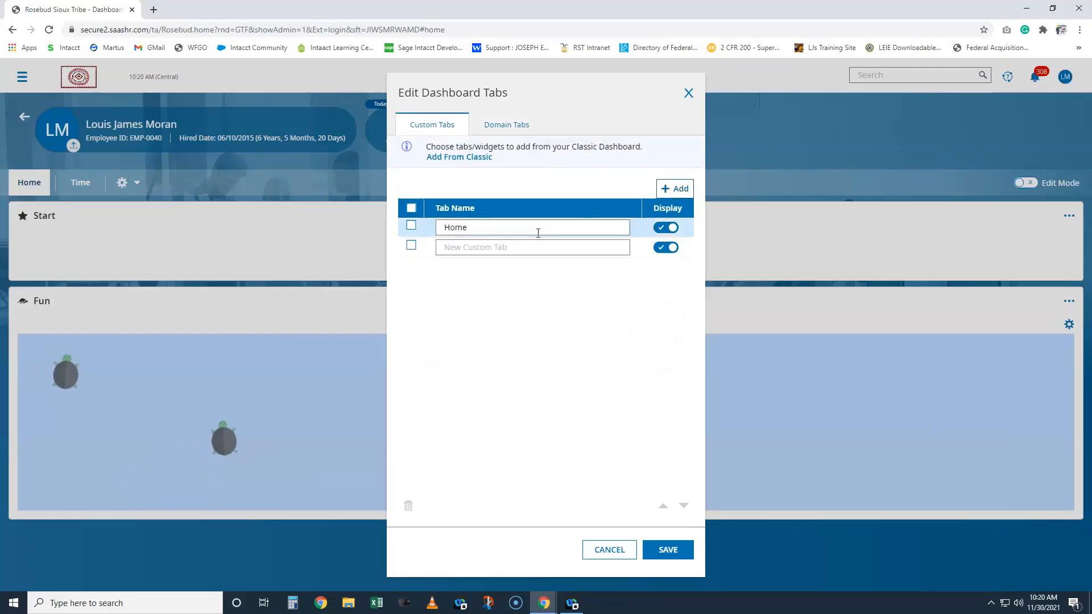
pyautogui.click(521, 246)
pyautogui.write('Pi')
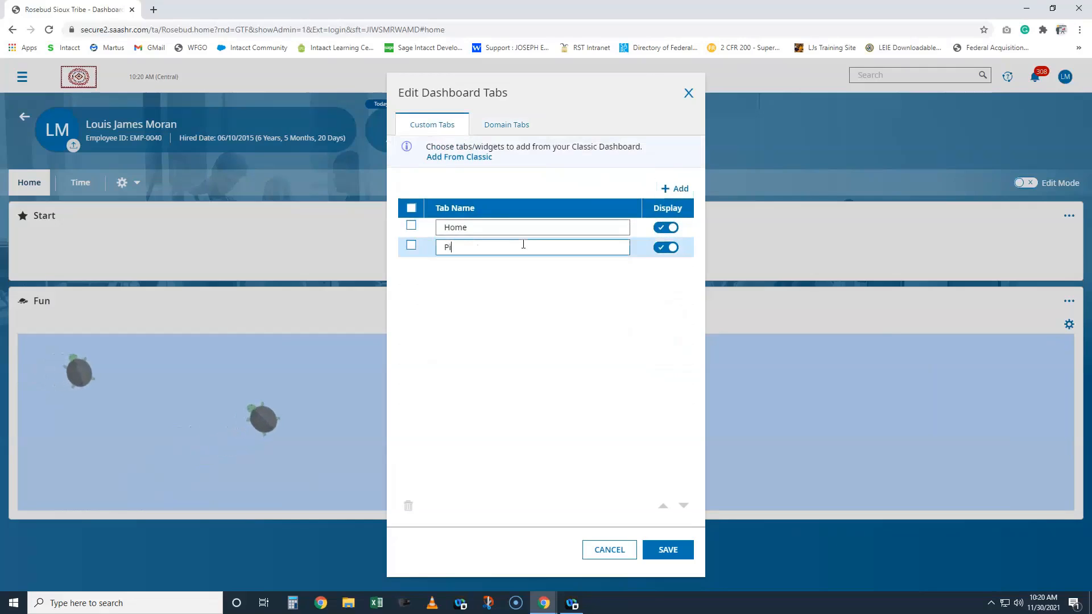
pyautogui.write('e Chart')
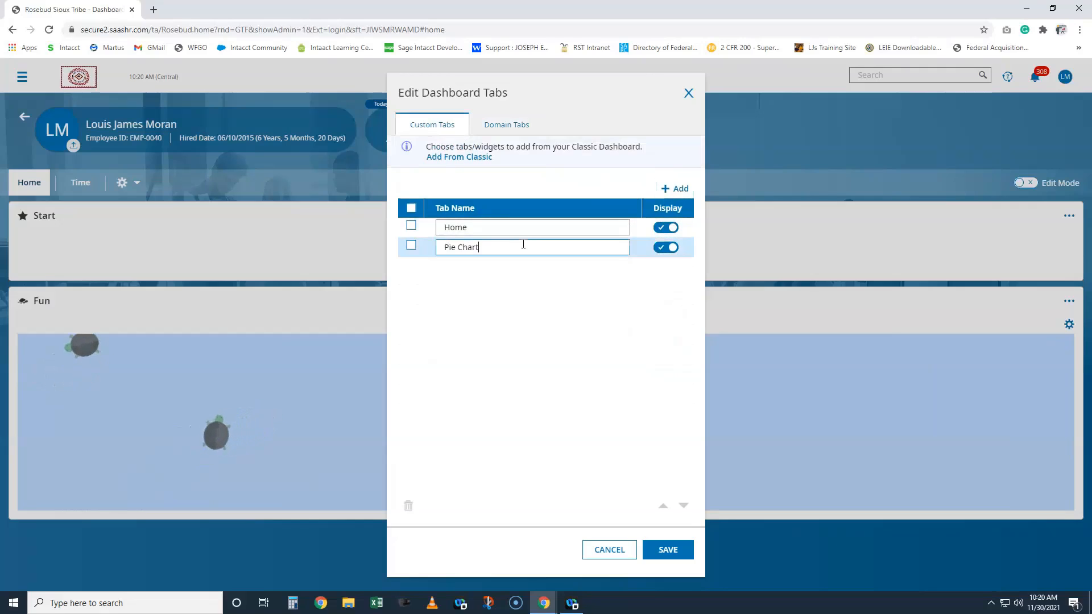
pyautogui.click(663, 550)
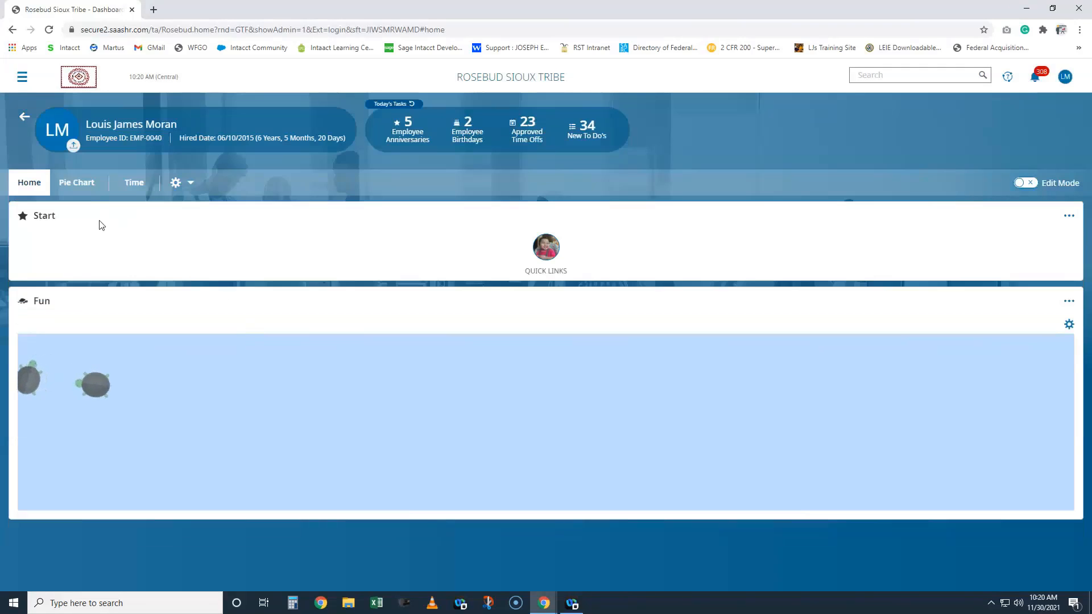
# Step: Open the Pie Chart dashboard tab and turn on its edit mode
pyautogui.click(82, 182)
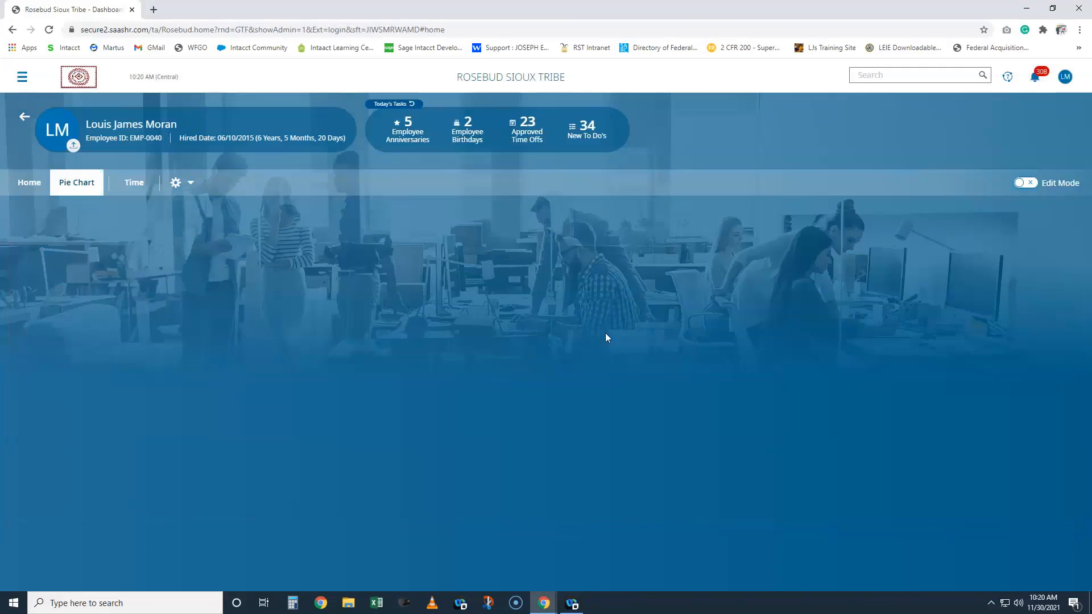
pyautogui.click(1028, 183)
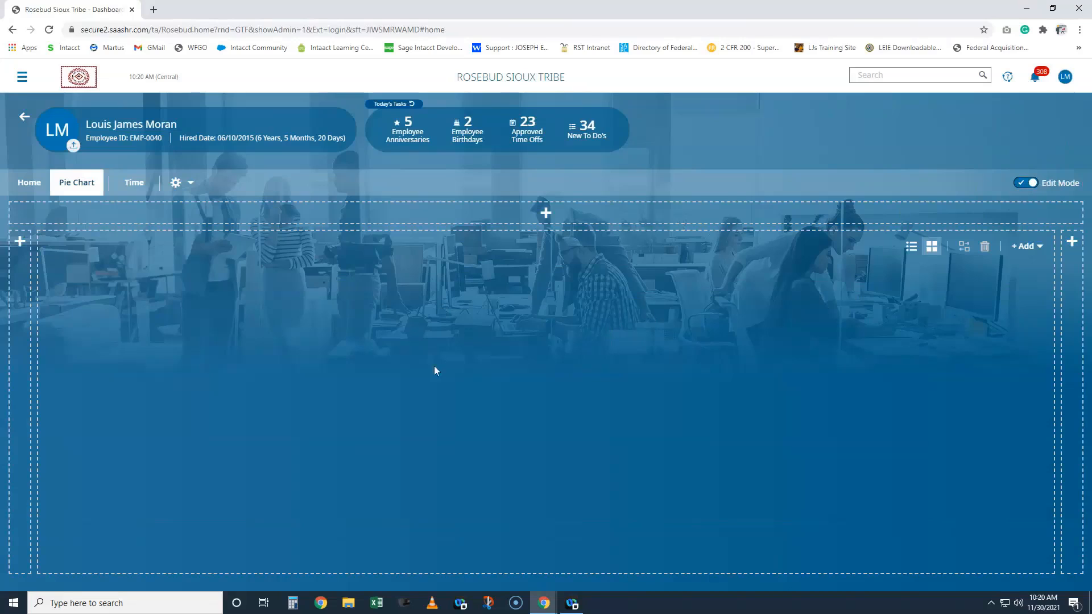
# Step: Examine the widgets available for the Pie Chart tab and close the list without adding any
pyautogui.click(1027, 248)
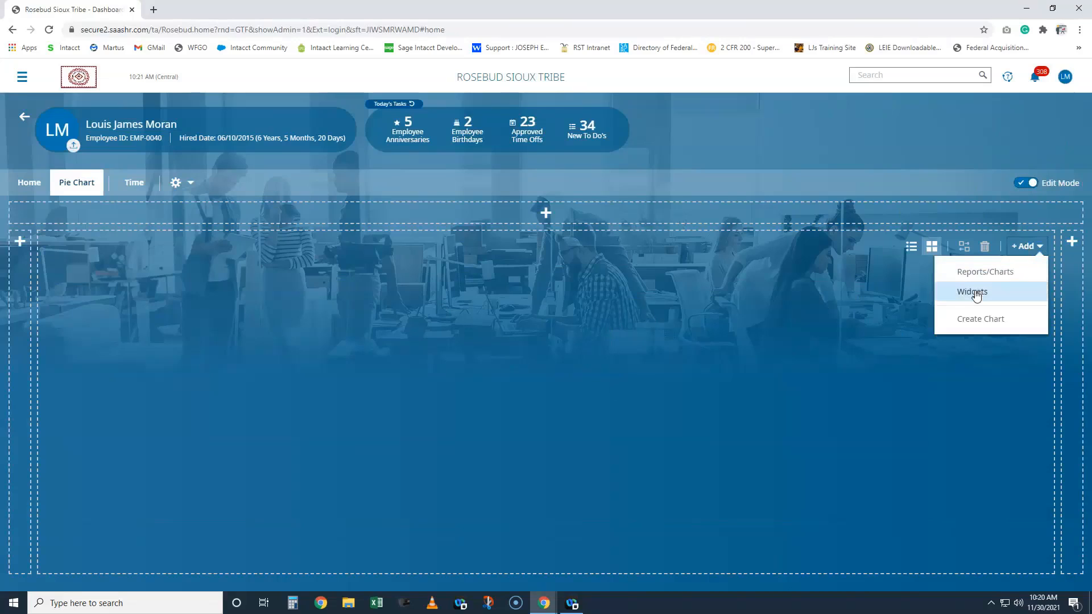
pyautogui.click(974, 292)
pyautogui.scroll(-2, 445, 316)
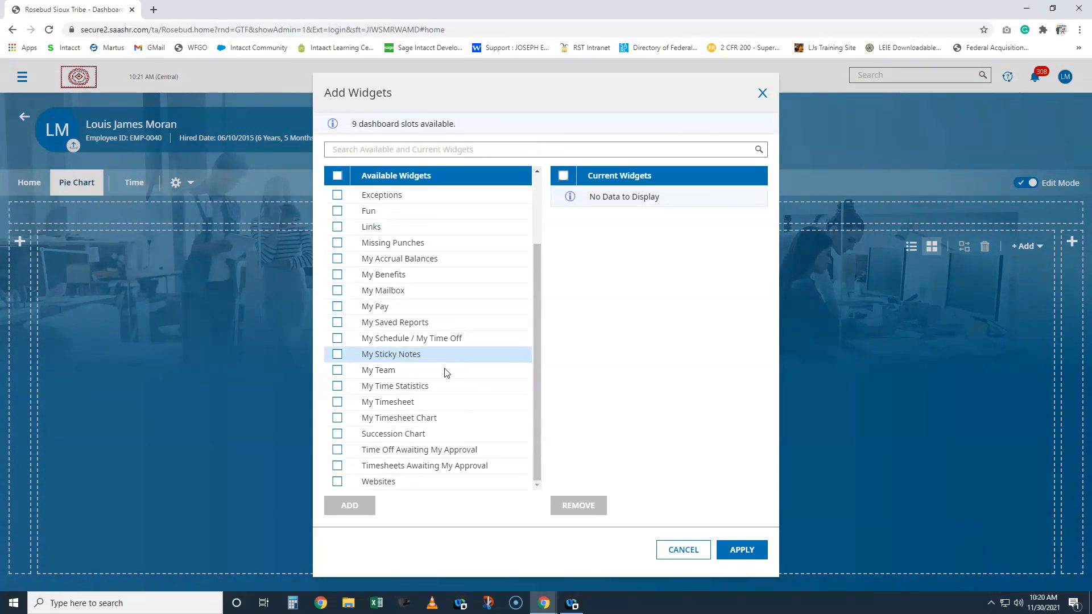
pyautogui.scroll(1, 472, 409)
pyautogui.scroll(-1, 480, 408)
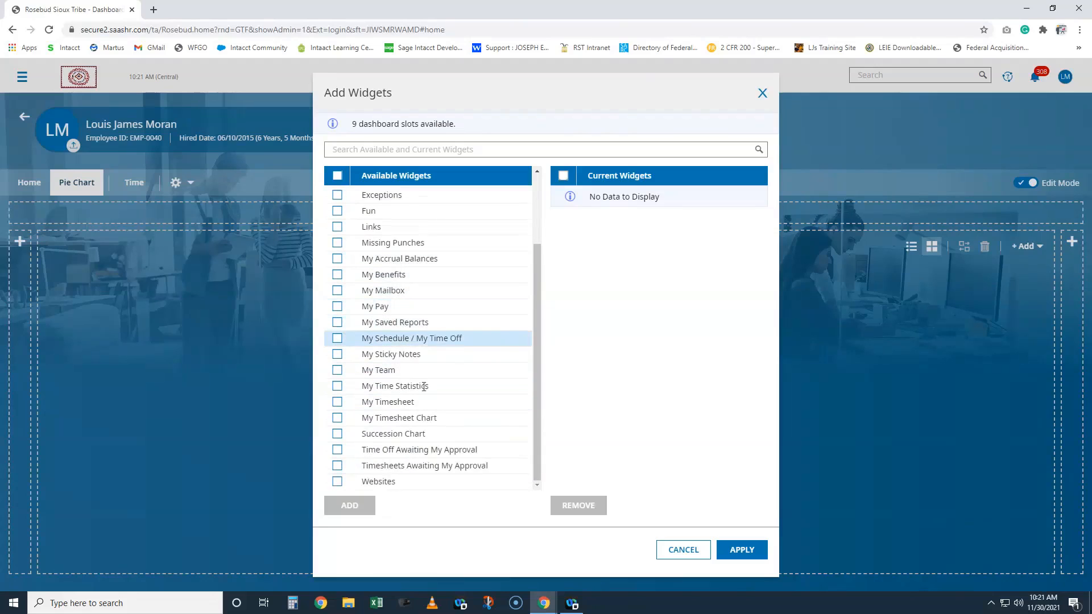
pyautogui.scroll(3, 468, 425)
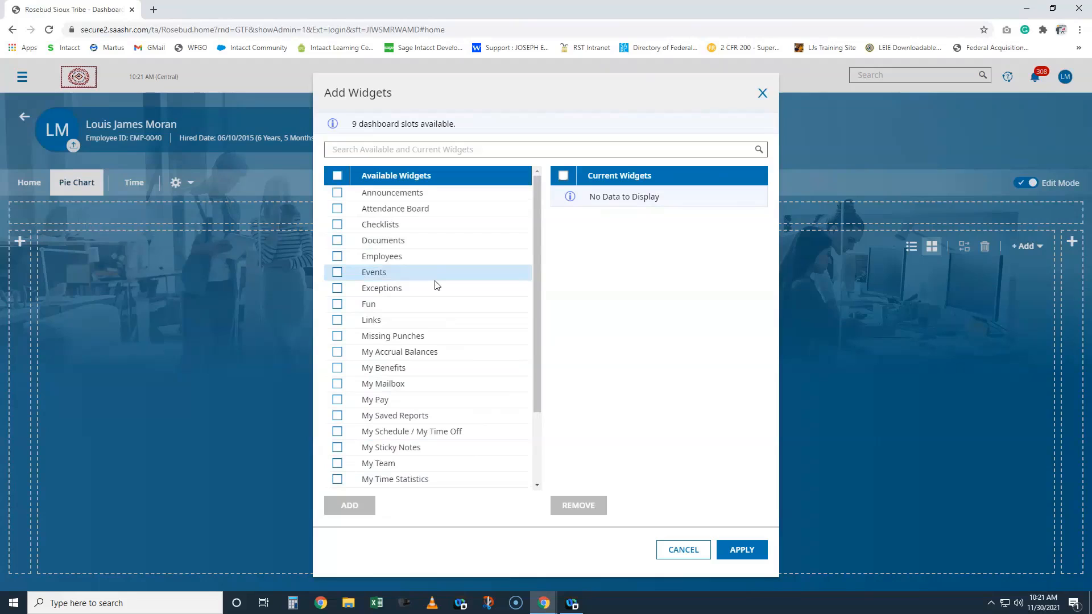
pyautogui.scroll(-3, 432, 287)
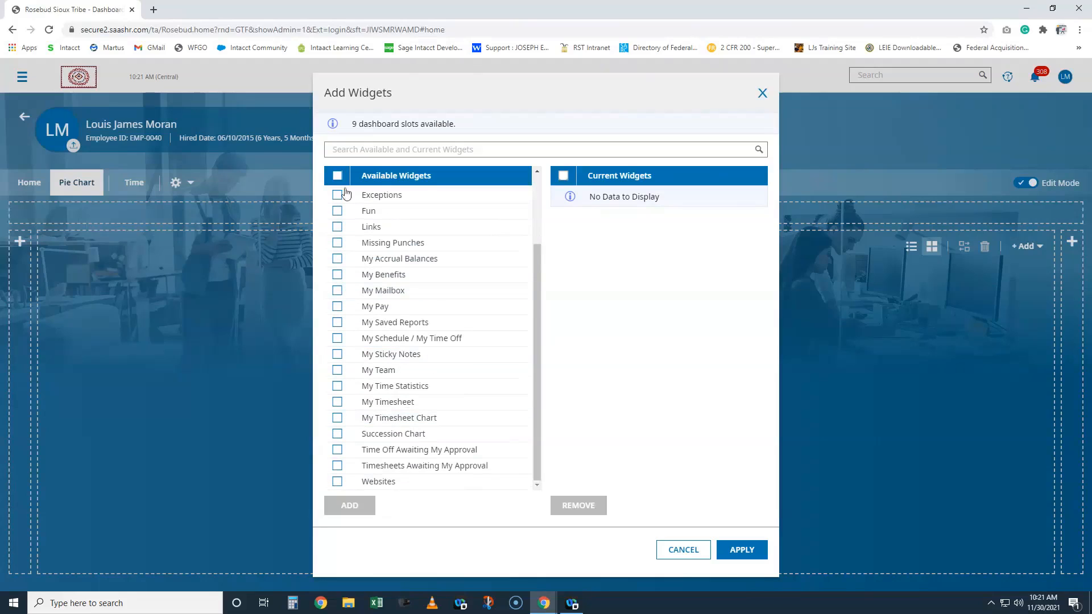
pyautogui.click(687, 551)
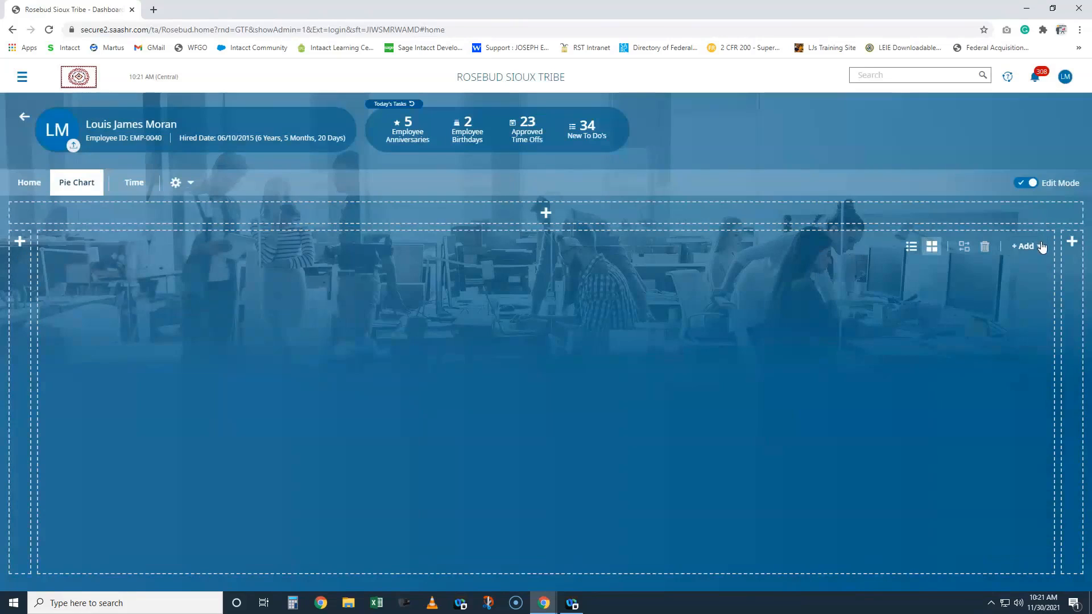
# Step: Filter the saved reports by a name like "upstairs" and add Training Finance Upstairs Attendance Board to the Pie Chart tab
pyautogui.click(1041, 247)
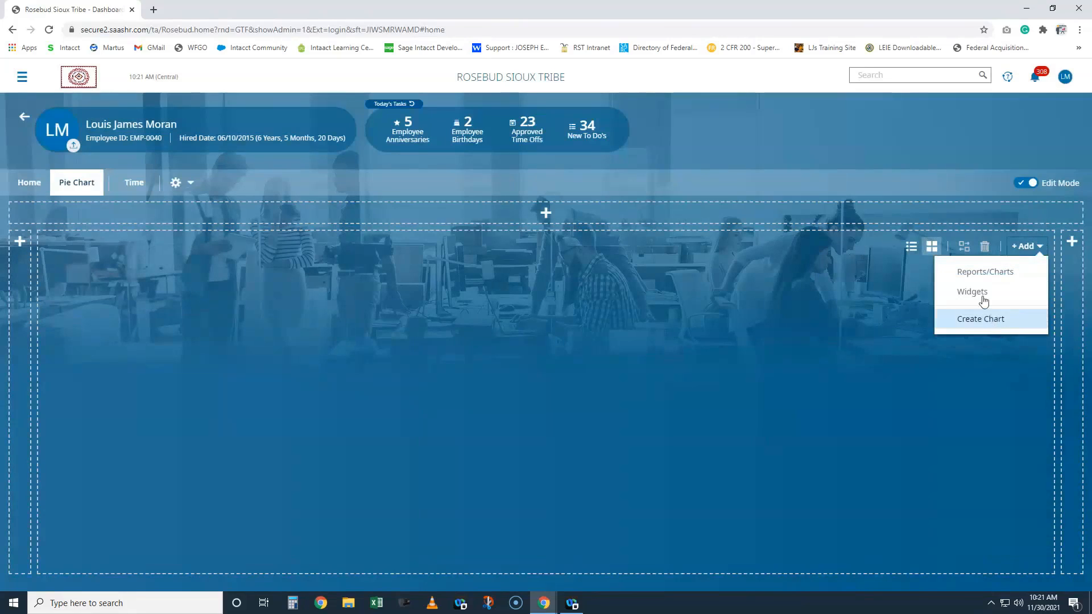
pyautogui.click(976, 278)
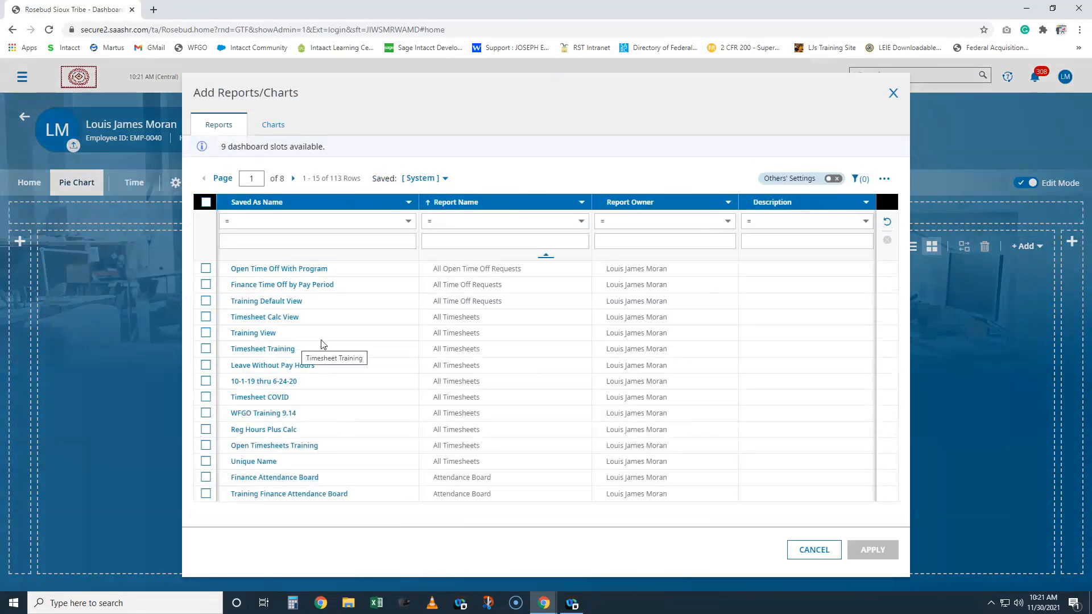
pyautogui.click(284, 221)
pyautogui.click(279, 255)
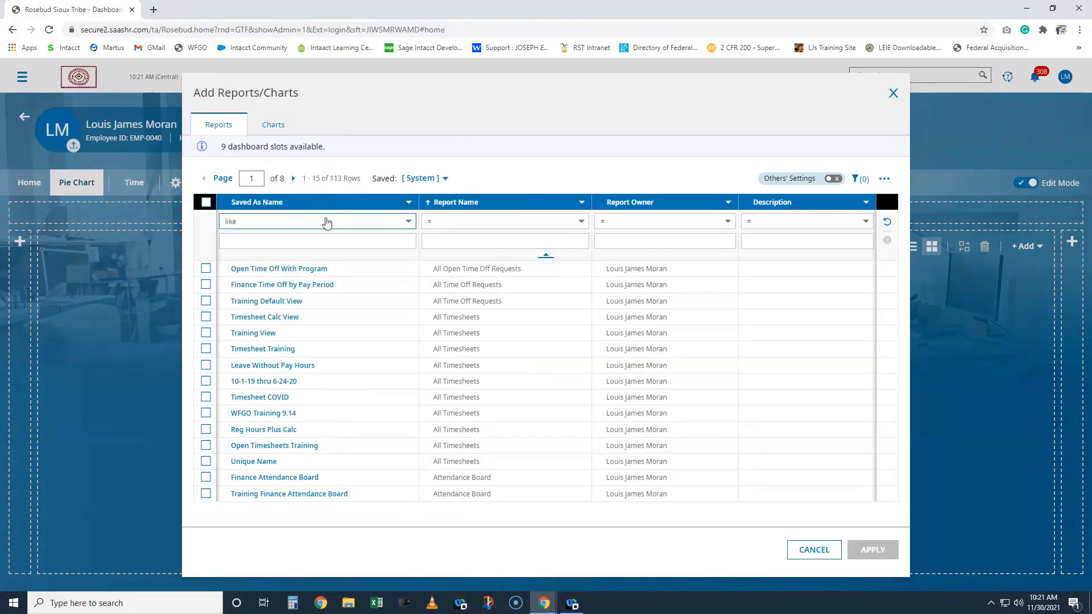
pyautogui.click(284, 239)
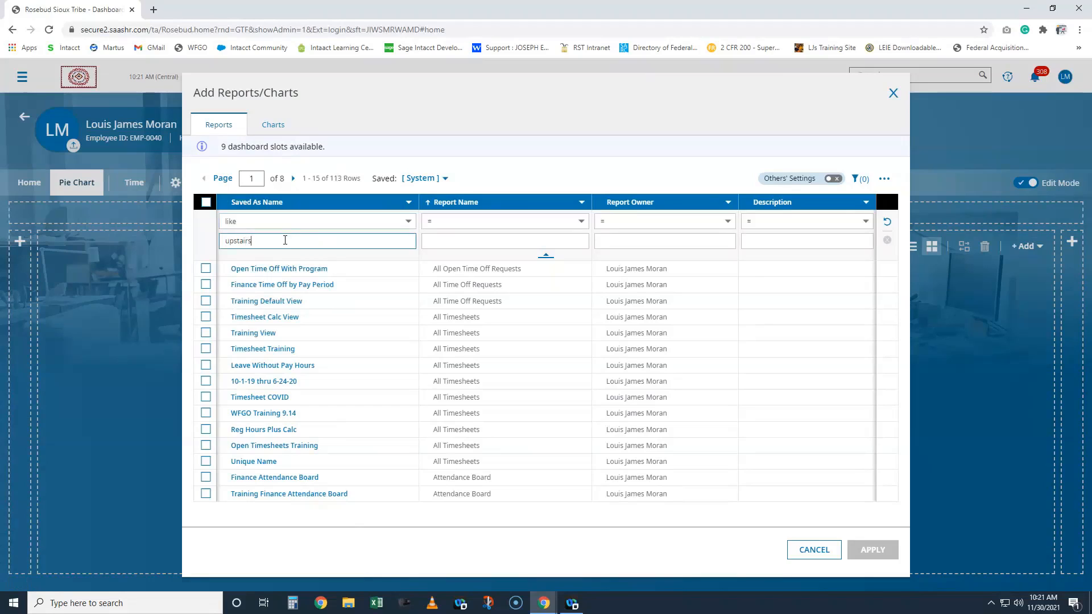
pyautogui.press('Return')
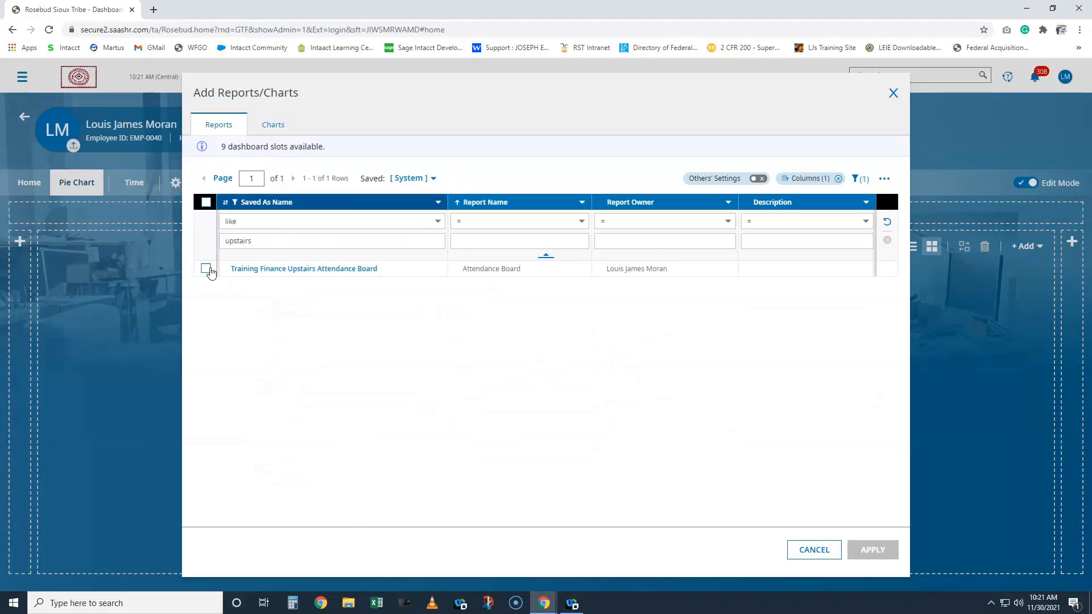
pyautogui.click(206, 269)
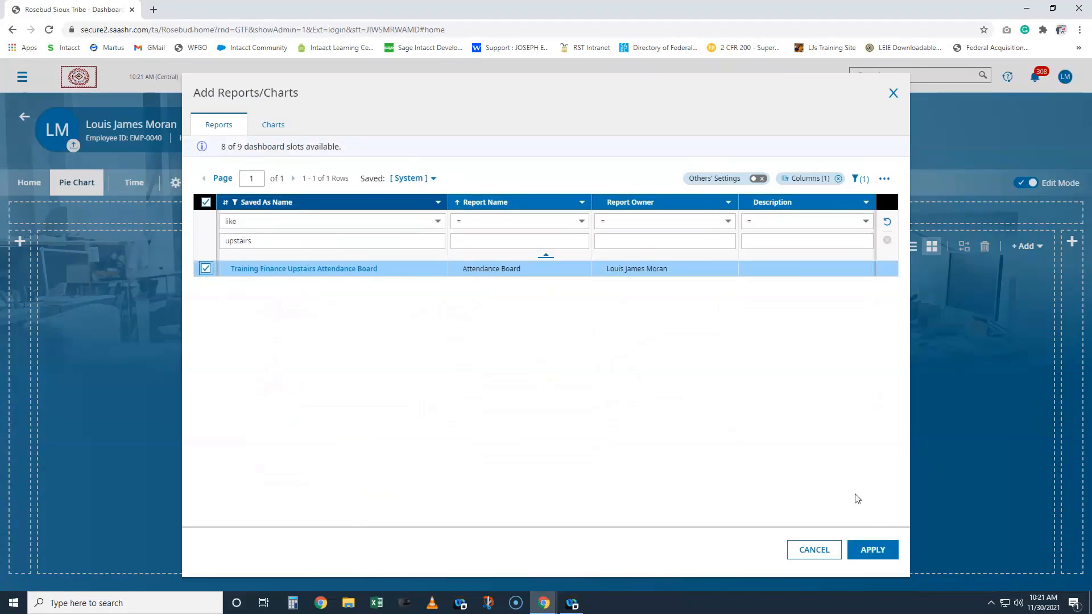
pyautogui.click(870, 551)
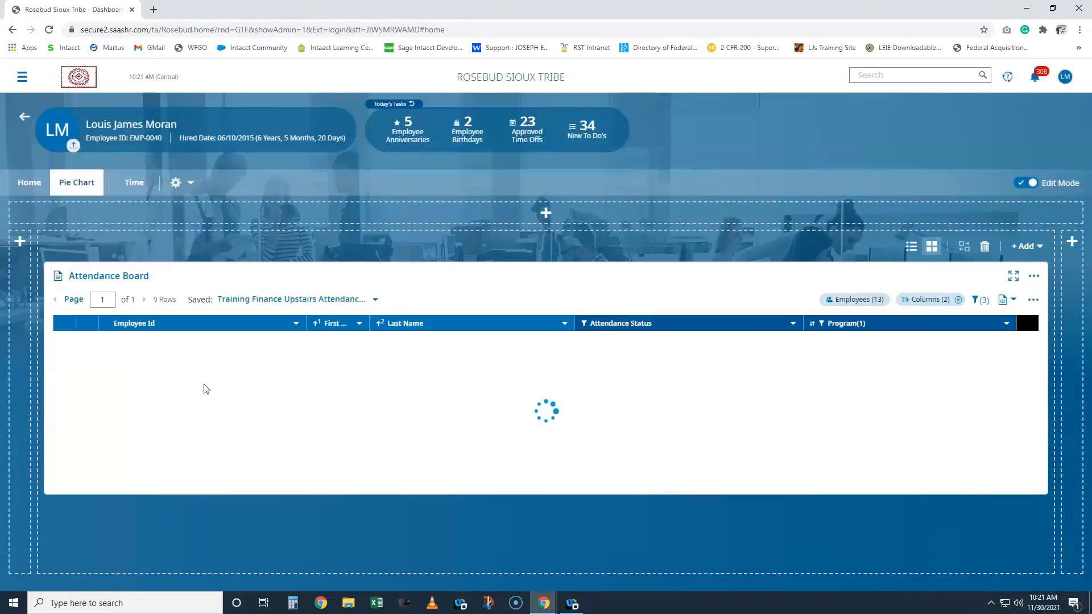
pyautogui.scroll(-2, 537, 392)
pyautogui.scroll(2, 560, 426)
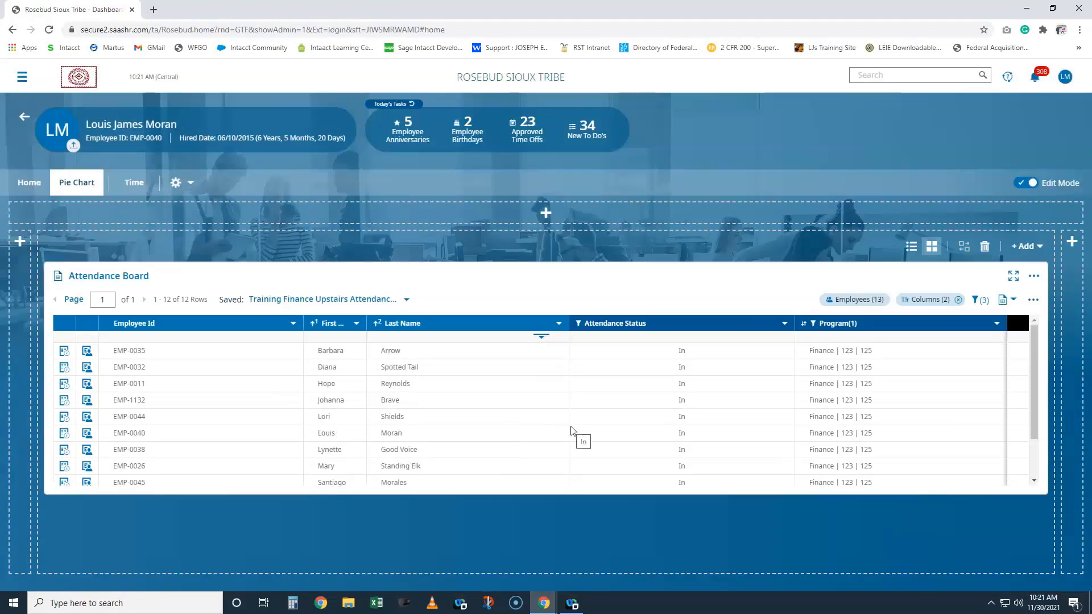
# Step: Display the Attendance Board report as the Finance Upstairs Attendance Chart, leave edit mode, and reopen the Pie Chart tab to check it
pyautogui.click(1013, 302)
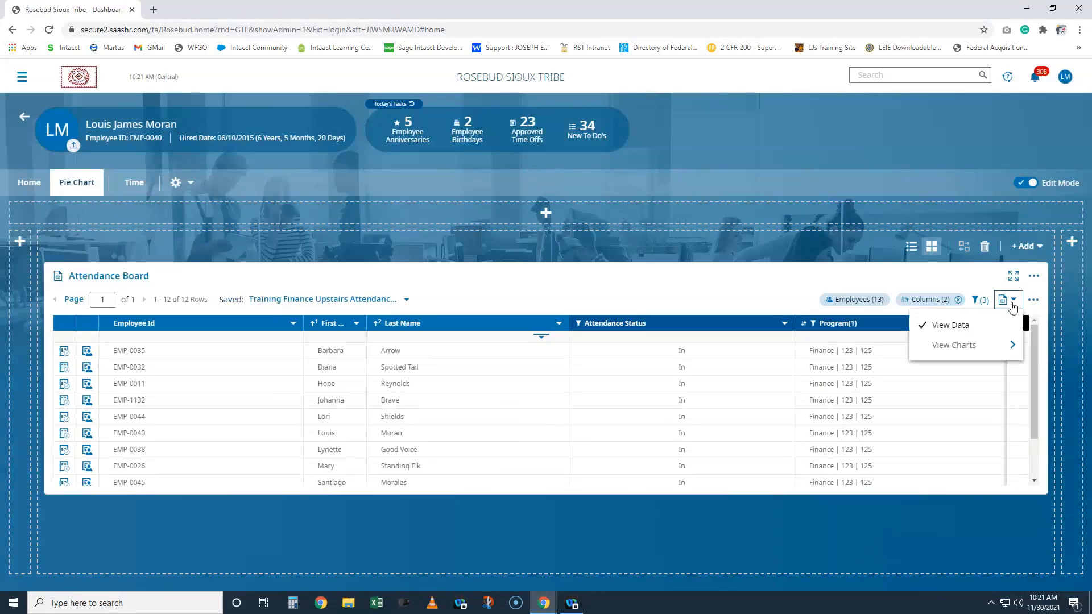
pyautogui.click(991, 345)
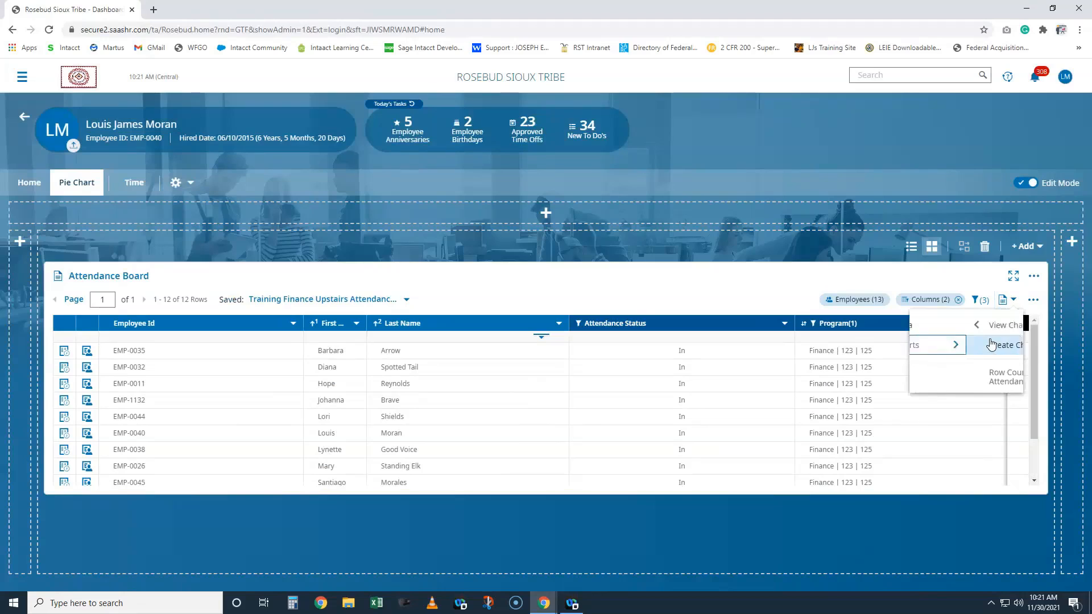
pyautogui.click(973, 406)
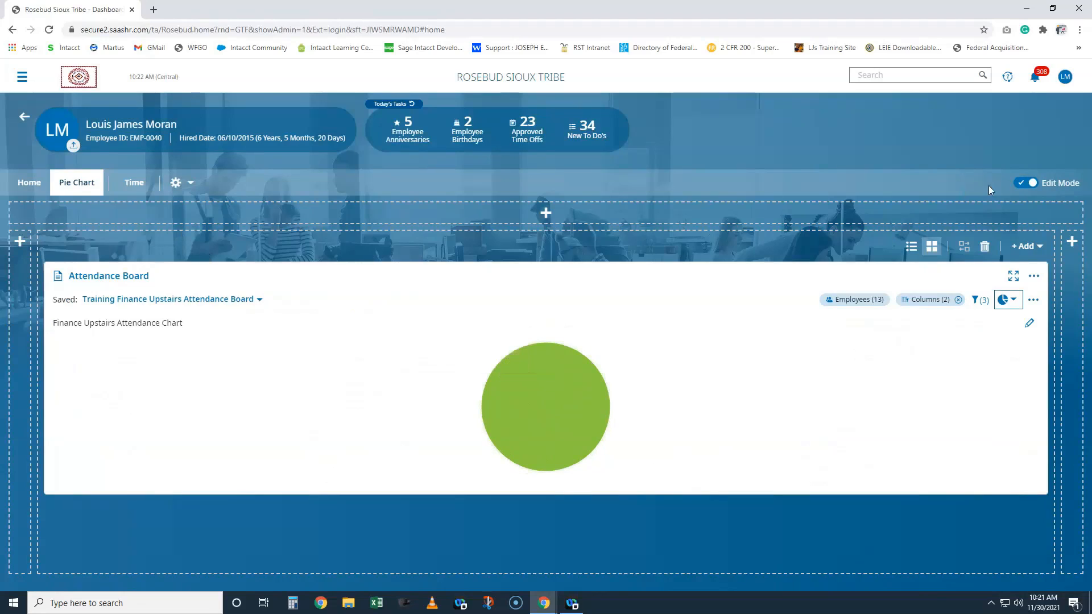
pyautogui.click(1032, 183)
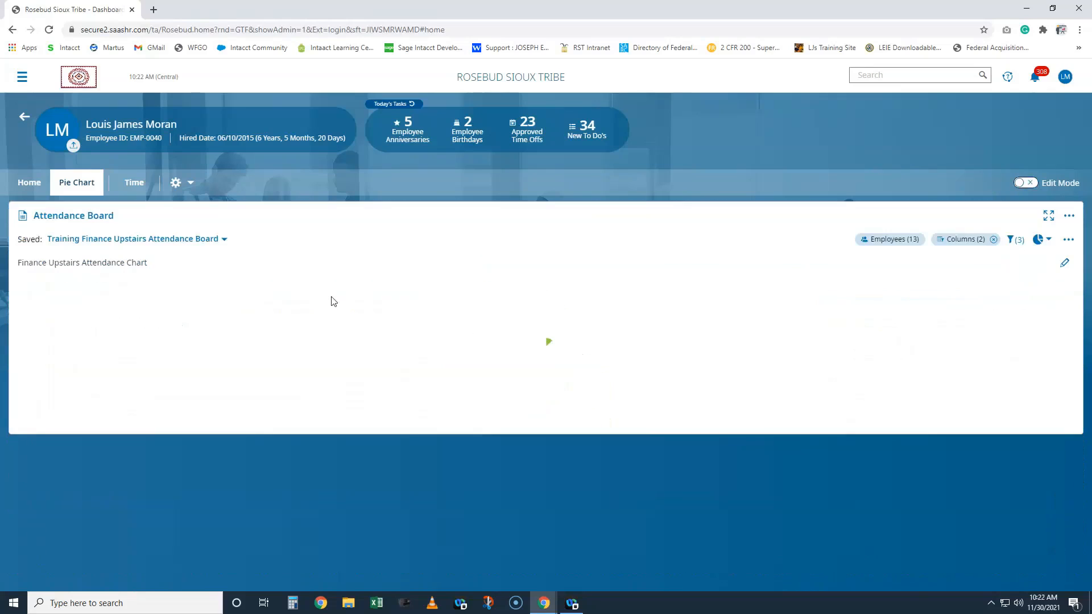
pyautogui.click(40, 189)
pyautogui.click(75, 188)
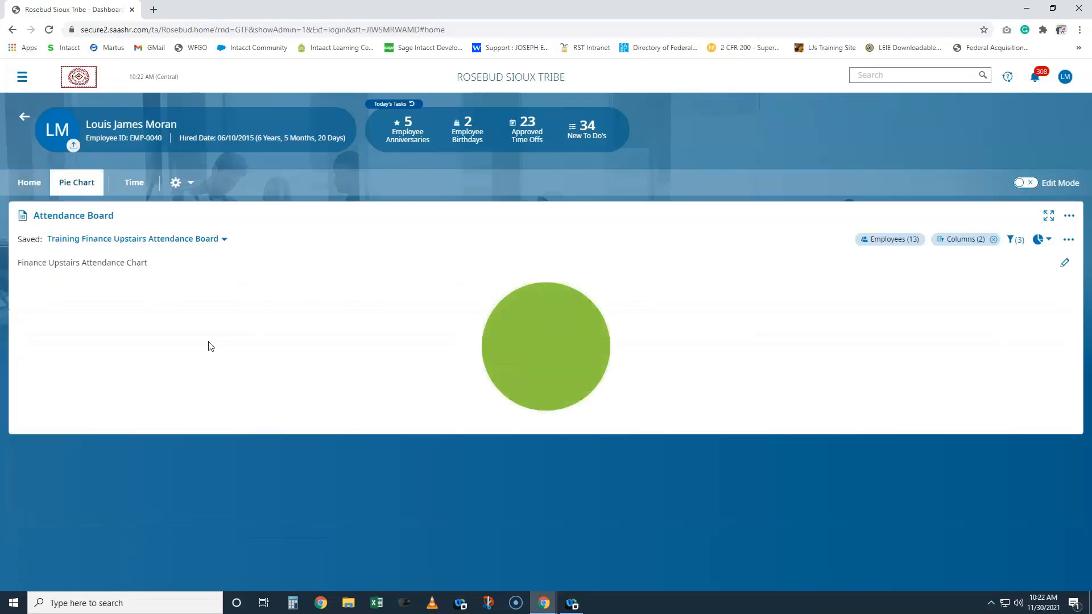
# Step: Return to the Home tab, enable display of the Schedule domain tab, save the dashboard tabs, and open Schedule
pyautogui.click(22, 187)
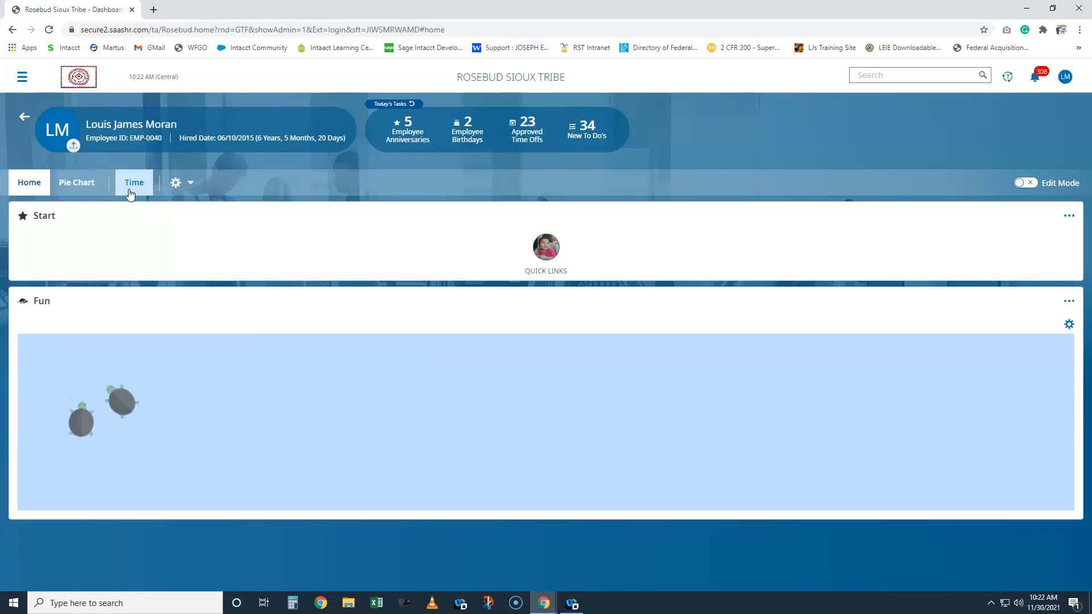
pyautogui.click(177, 183)
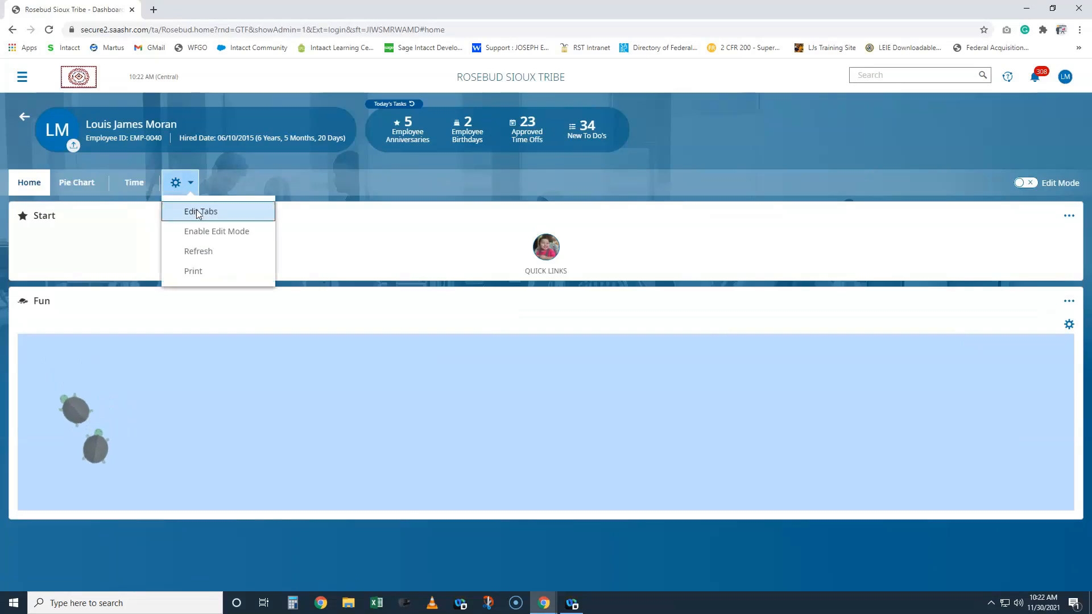
pyautogui.click(195, 209)
pyautogui.click(505, 123)
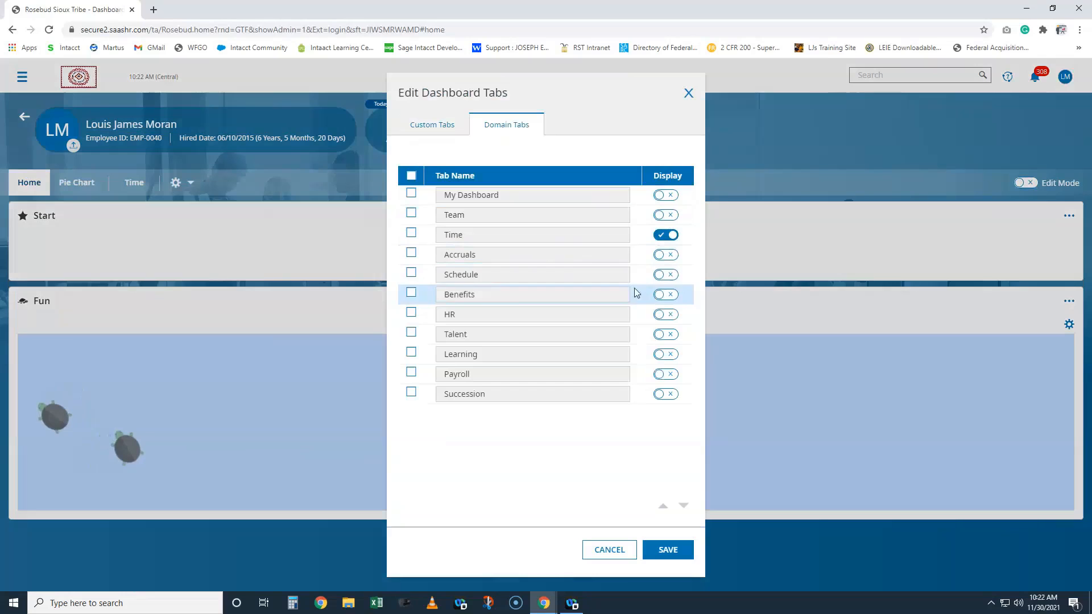
pyautogui.click(659, 277)
pyautogui.click(687, 549)
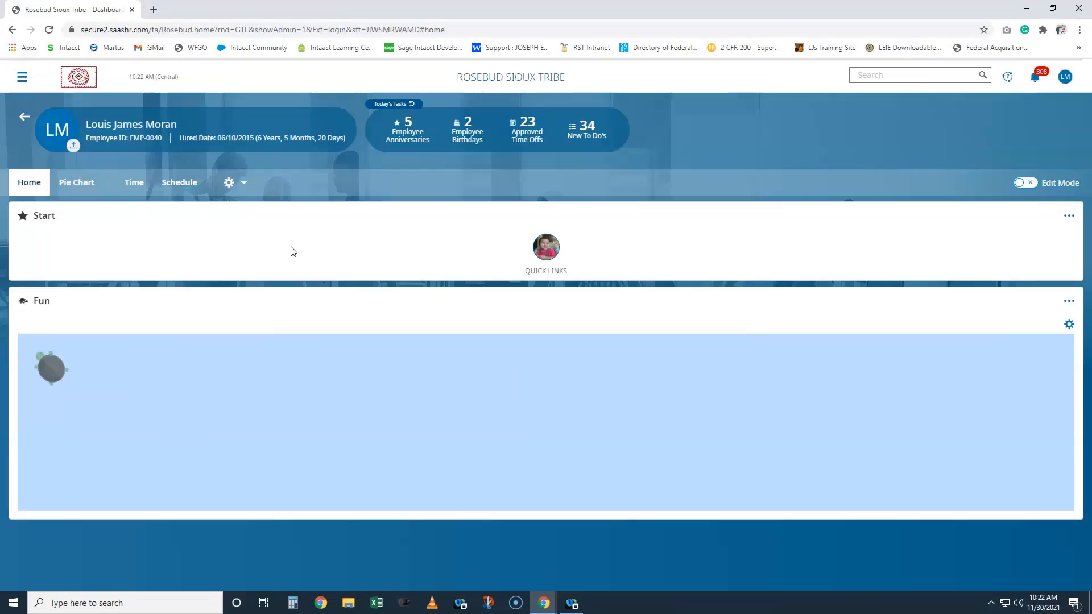
pyautogui.click(180, 183)
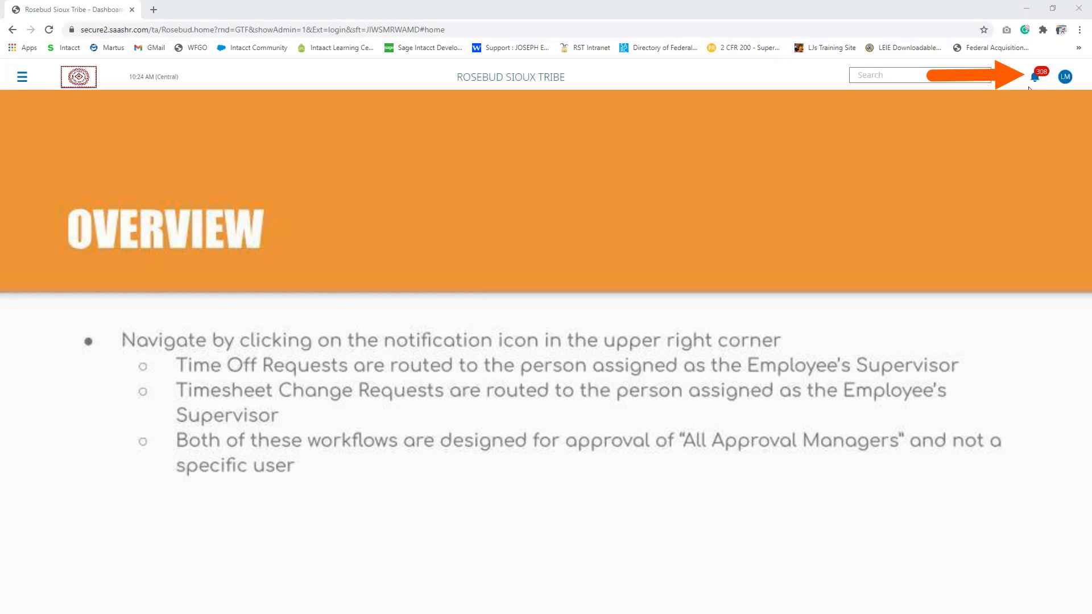
pyautogui.click(1036, 83)
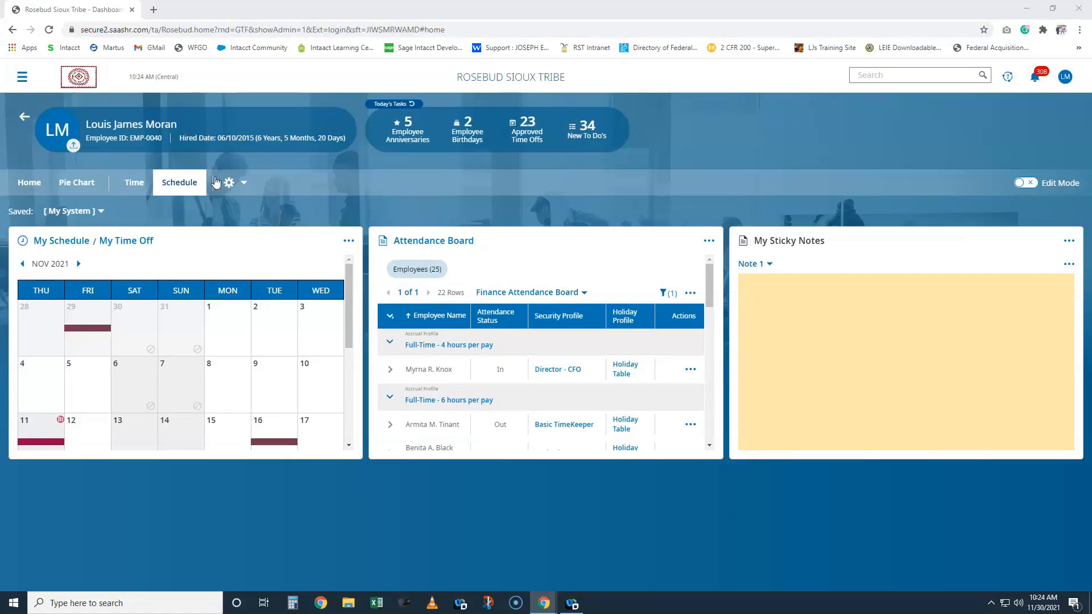
# Step: Open the team's Time Off History report
pyautogui.click(22, 77)
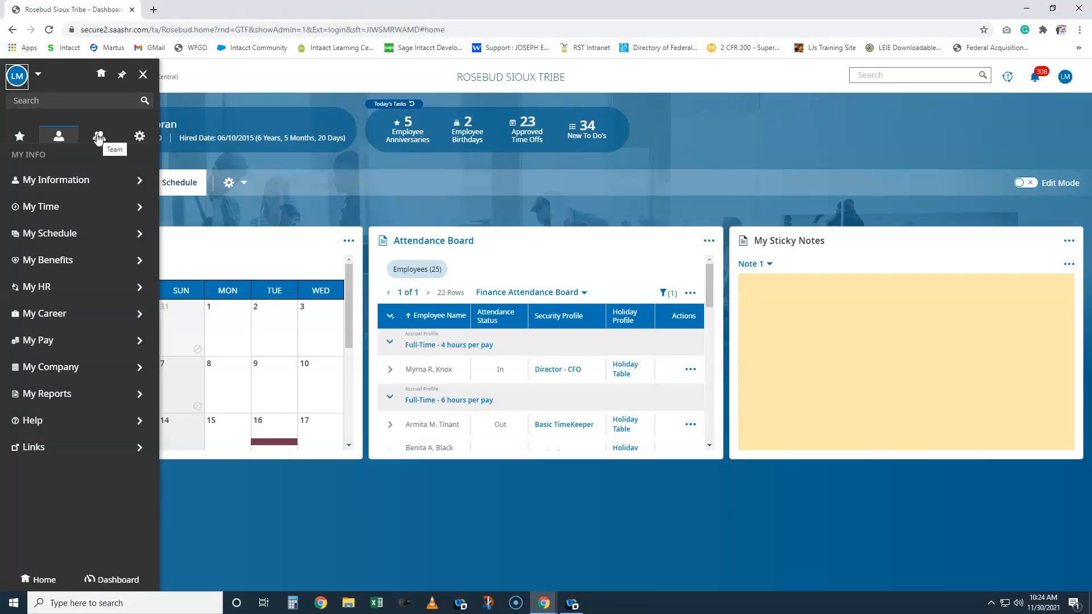
pyautogui.click(98, 137)
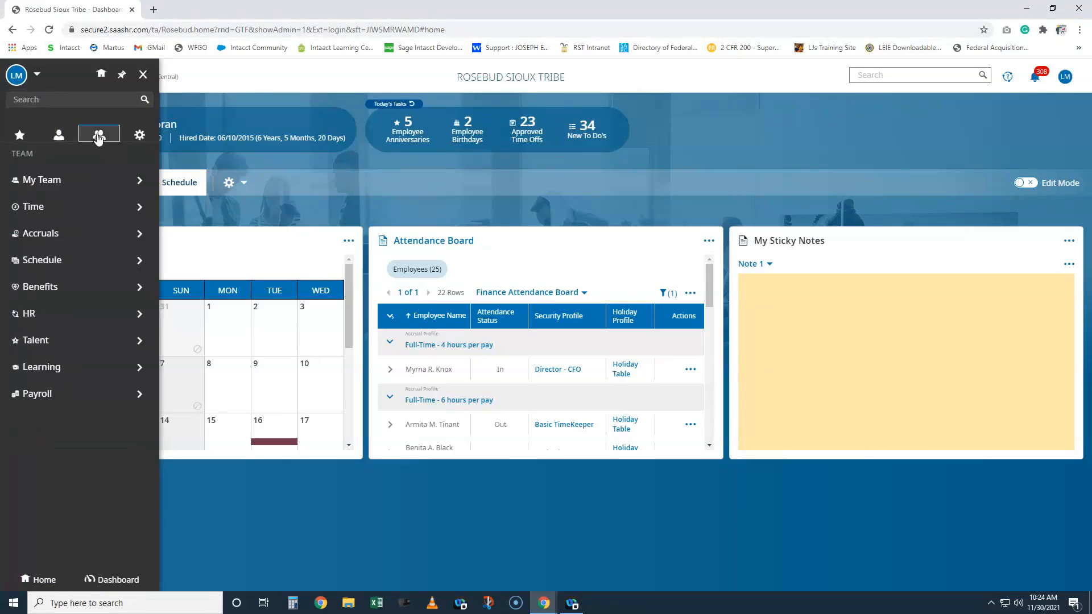
pyautogui.click(73, 211)
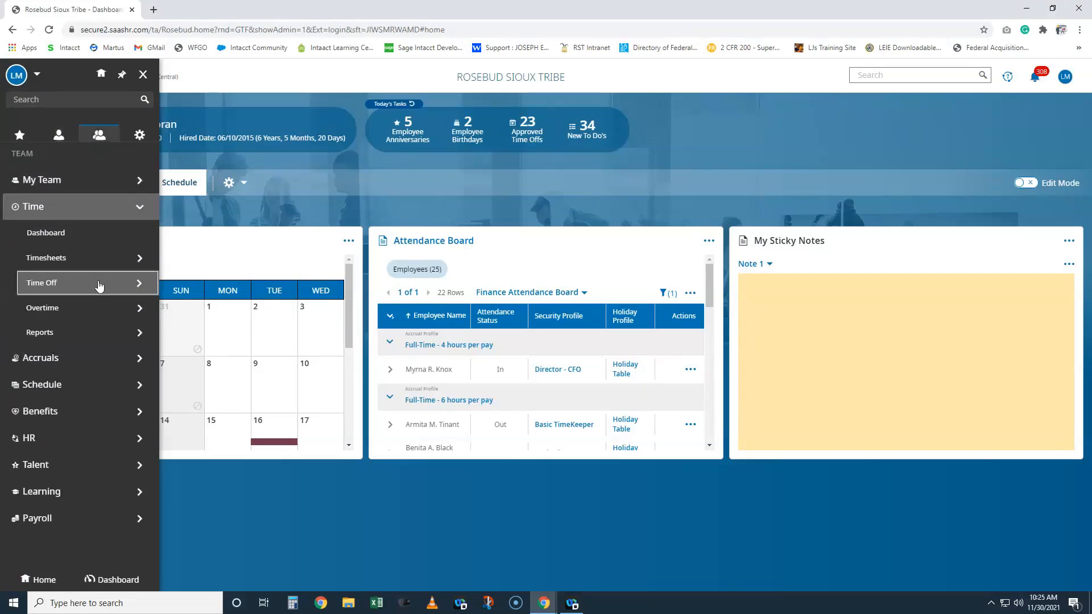
pyautogui.click(46, 283)
pyautogui.click(54, 283)
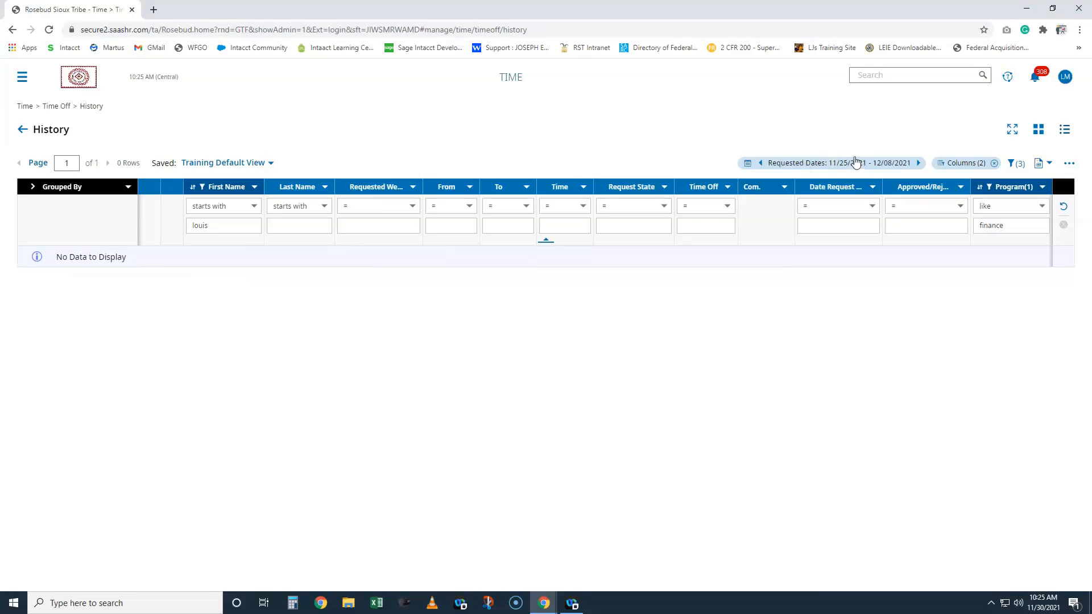
# Step: Examine the request states for the 12/09/2021 - 12/22/2021 period and return to the previous pay period
pyautogui.click(920, 164)
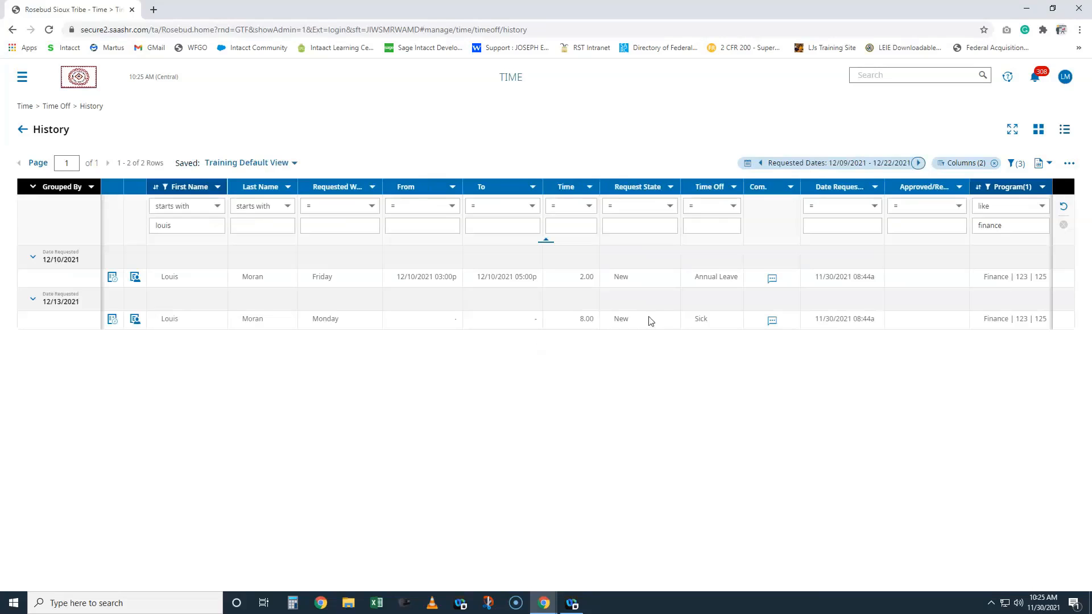
pyautogui.moveTo(636, 283); pyautogui.dragTo(605, 284)
pyautogui.moveTo(633, 320); pyautogui.dragTo(614, 320)
pyautogui.click(760, 163)
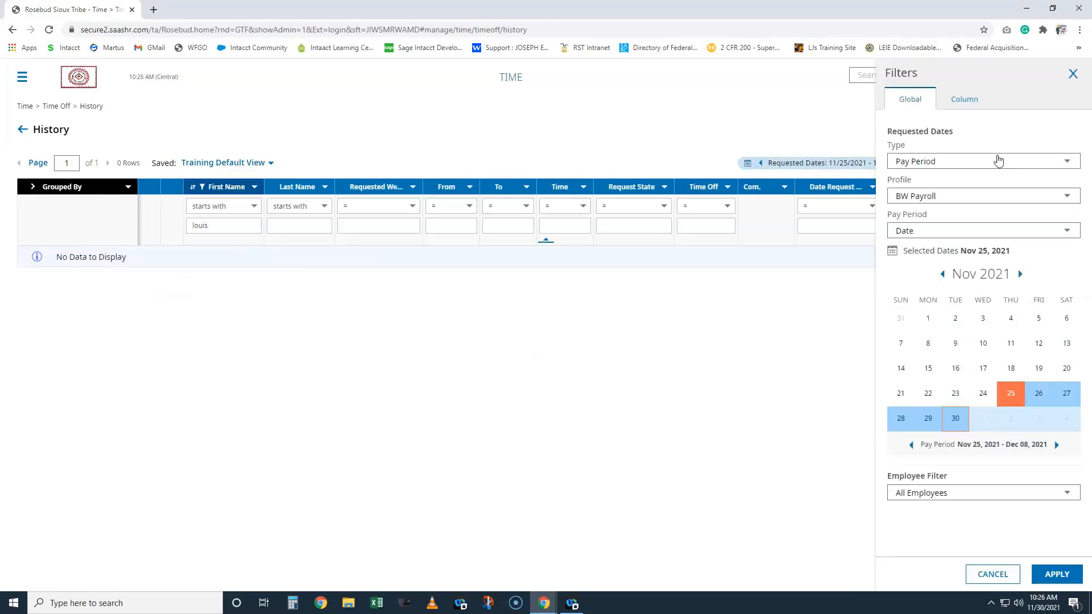
# Step: Browse the saved employee lists available for the Employee Filter, and leave the filters without applying a list
pyautogui.click(991, 494)
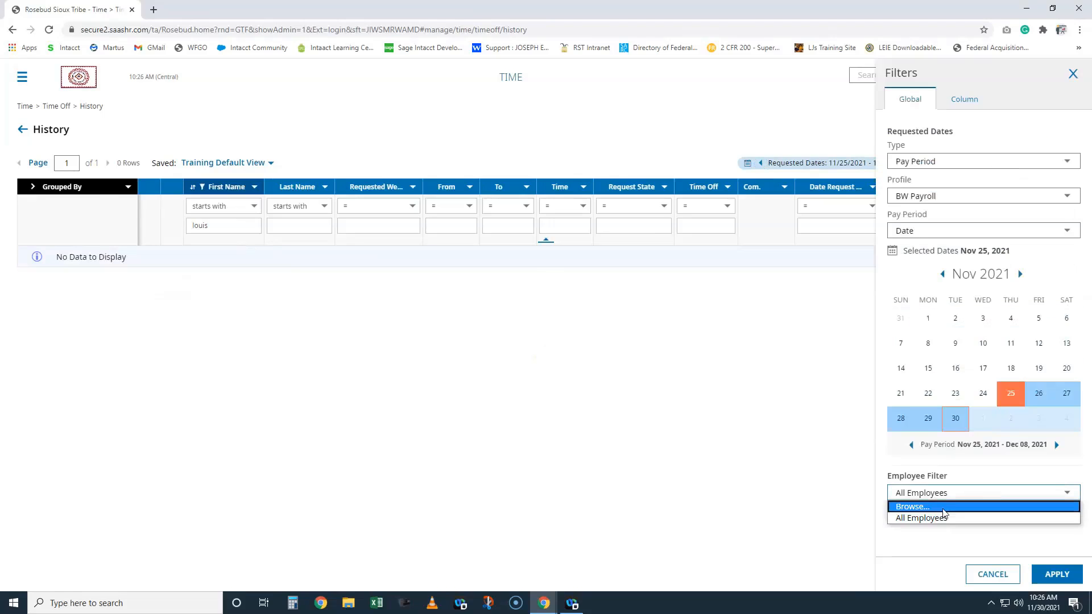
pyautogui.click(942, 509)
pyautogui.click(284, 149)
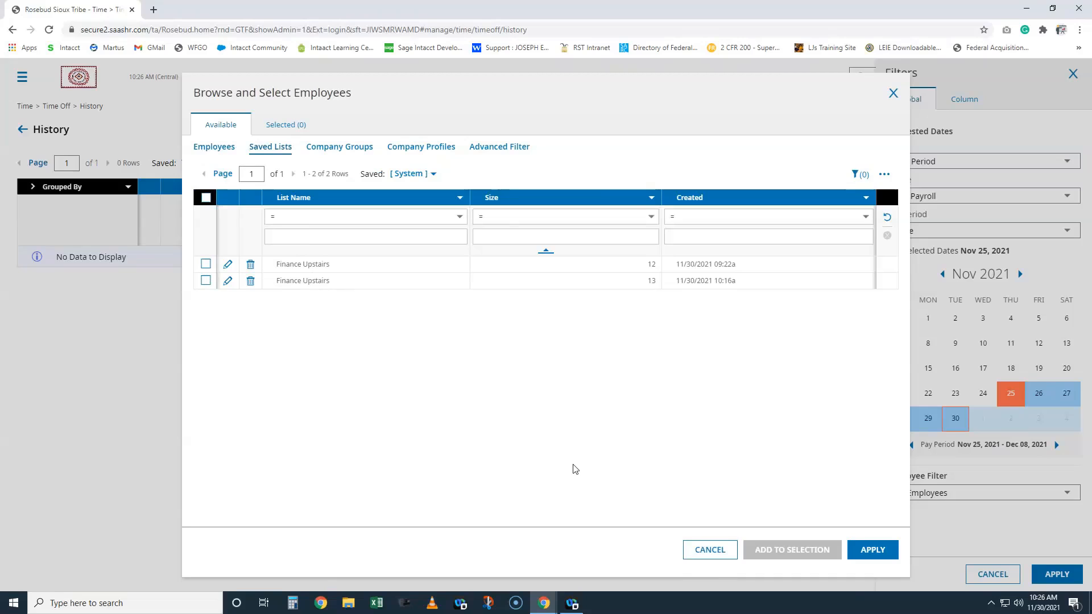
pyautogui.click(701, 550)
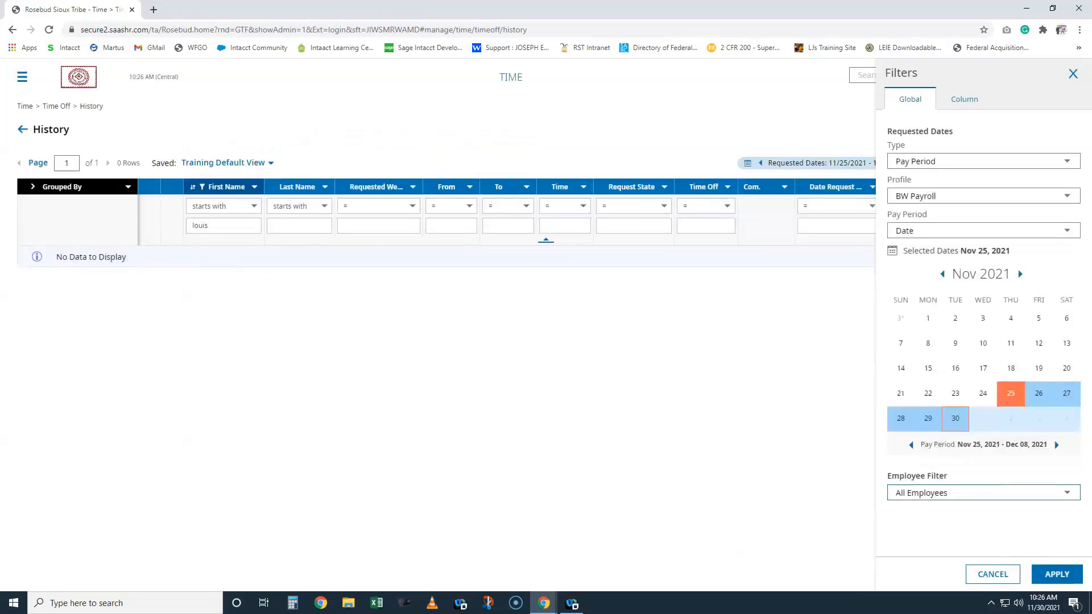
pyautogui.click(1073, 74)
# Step: Clear the First Name filter and review the Finance program's time off requests and their states for 11/25/2021 - 12/08/2021
pyautogui.hotkey('ctrl', 'a')
pyautogui.press('BackSpace')
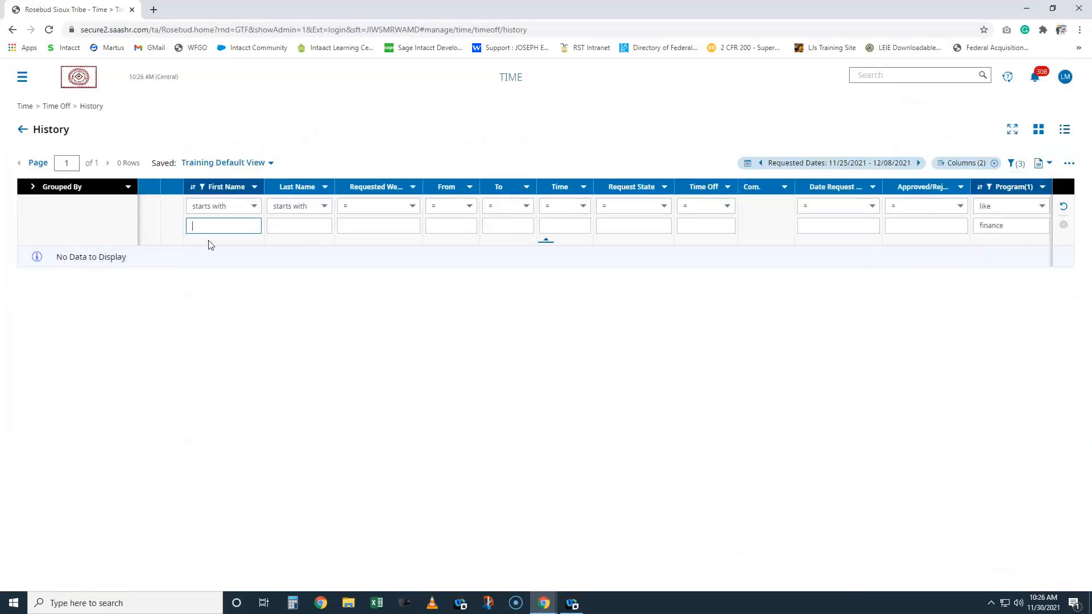
pyautogui.press('Return')
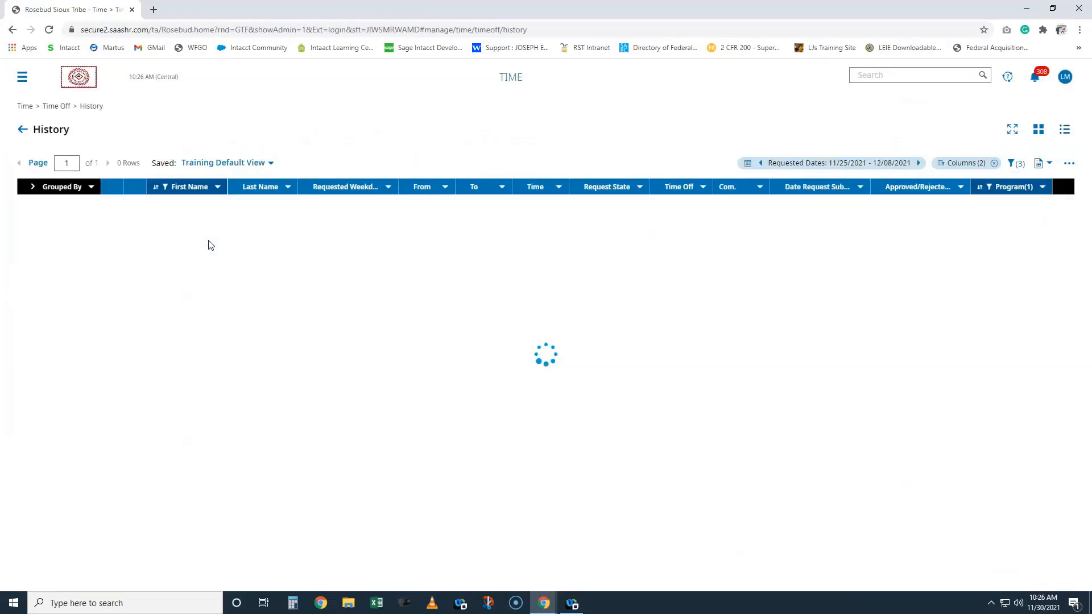
pyautogui.scroll(-1, 431, 389)
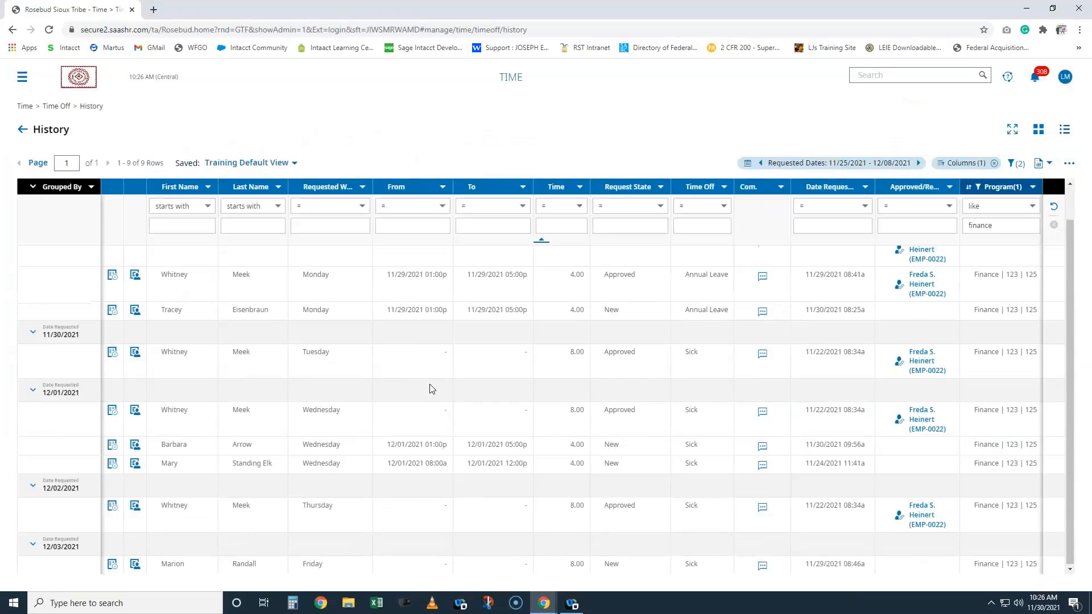
pyautogui.scroll(1, 431, 389)
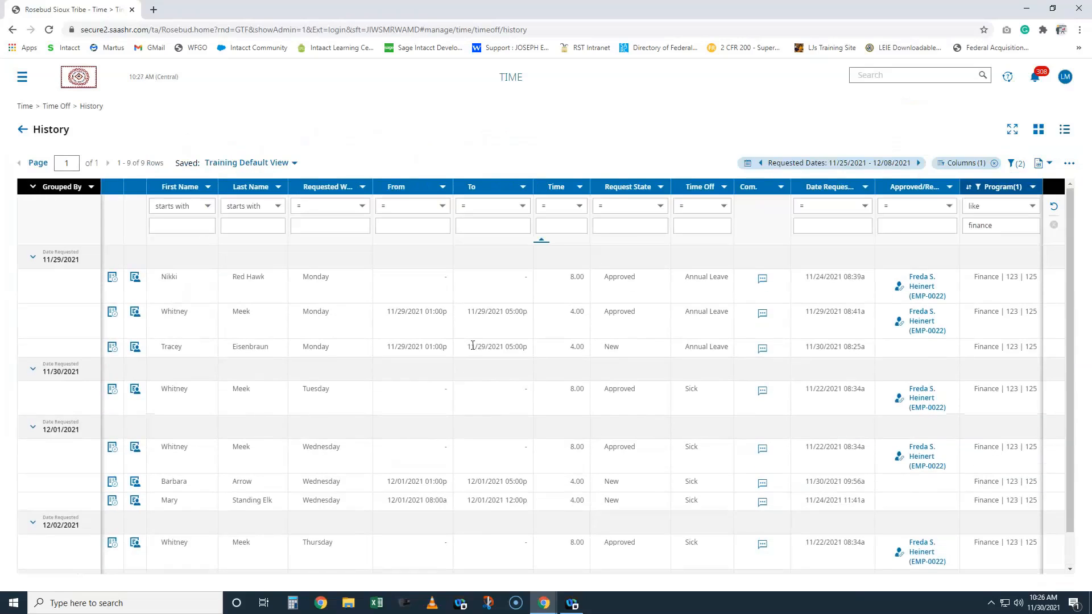
pyautogui.doubleClick(980, 225)
pyautogui.doubleClick(619, 277)
pyautogui.click(568, 345)
# Step: Examine the Date Range and Calendar Range choices for the requested dates, and leave the filters without applying them
pyautogui.click(869, 164)
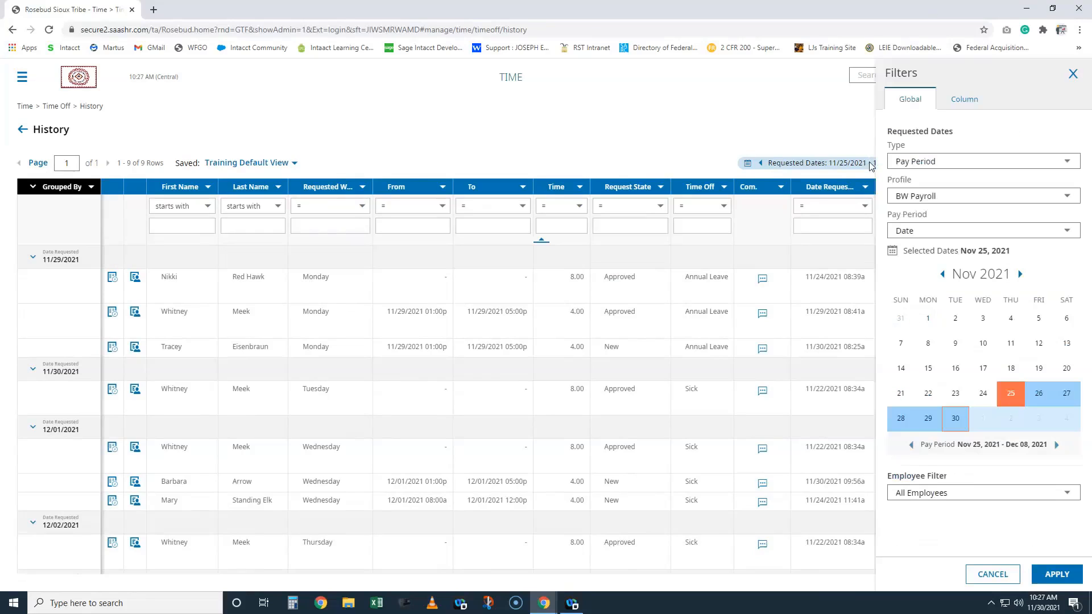
pyautogui.click(916, 164)
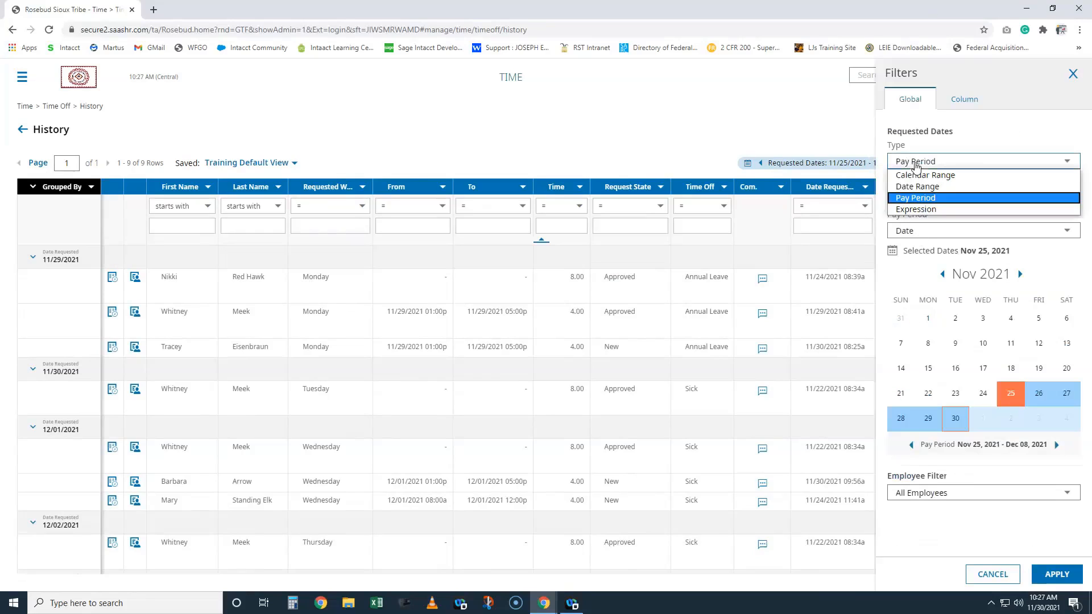
pyautogui.click(930, 183)
pyautogui.click(930, 165)
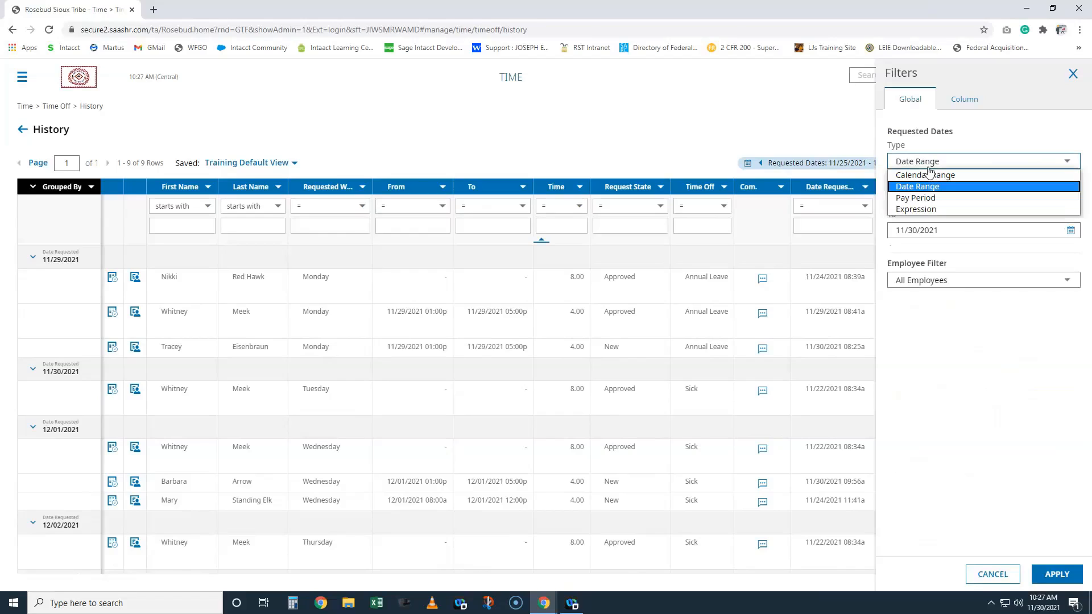
pyautogui.click(927, 172)
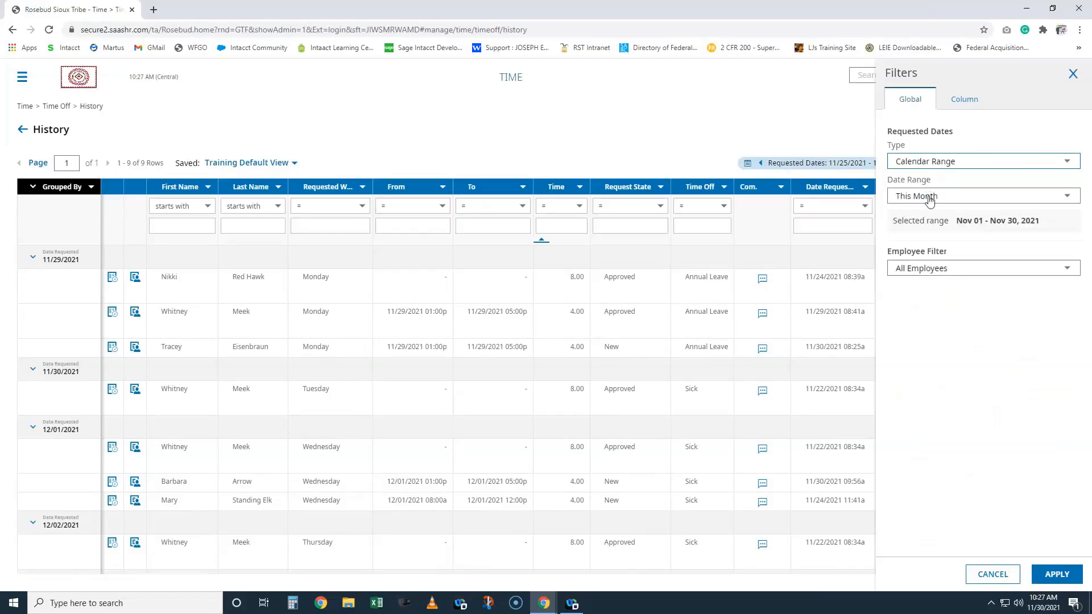
pyautogui.click(930, 199)
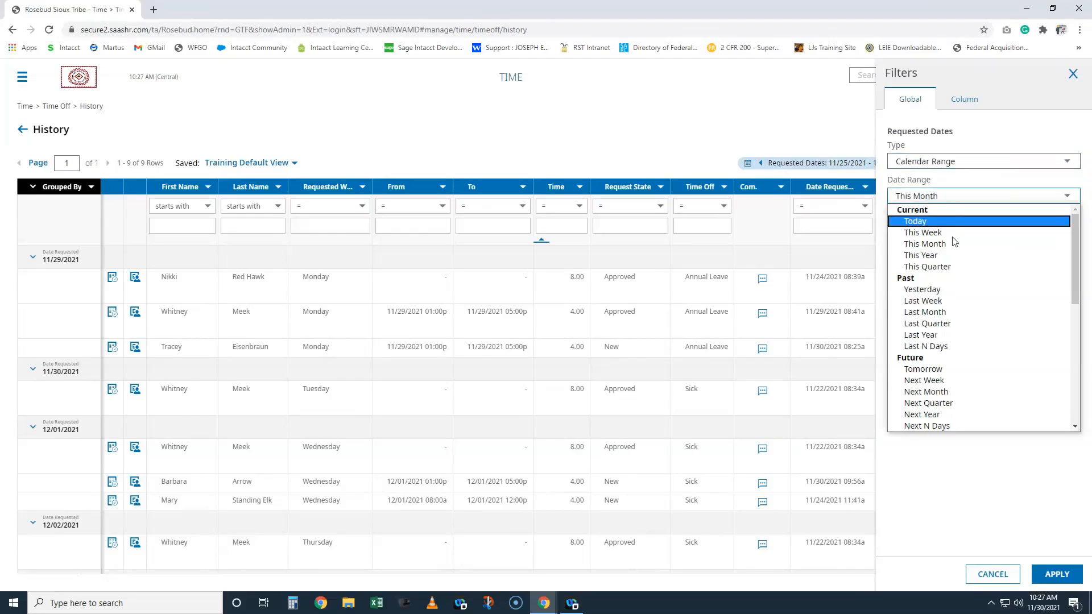
pyautogui.click(779, 118)
# Step: Advance the report to the 12/09/2021 - 12/22/2021 pay period and remove the Employee: Last Name column
pyautogui.click(918, 163)
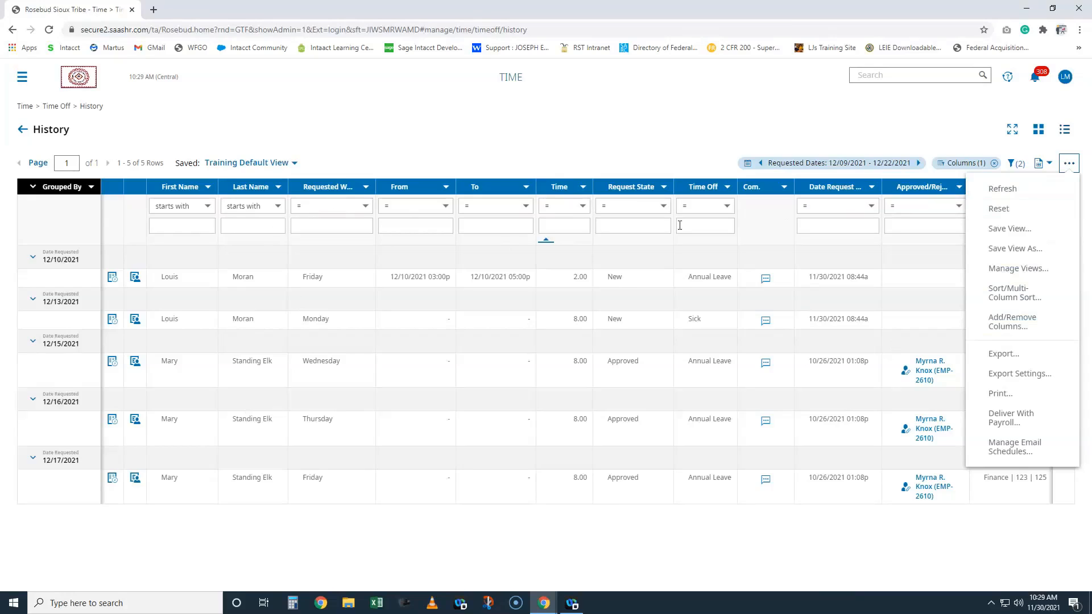
pyautogui.click(995, 326)
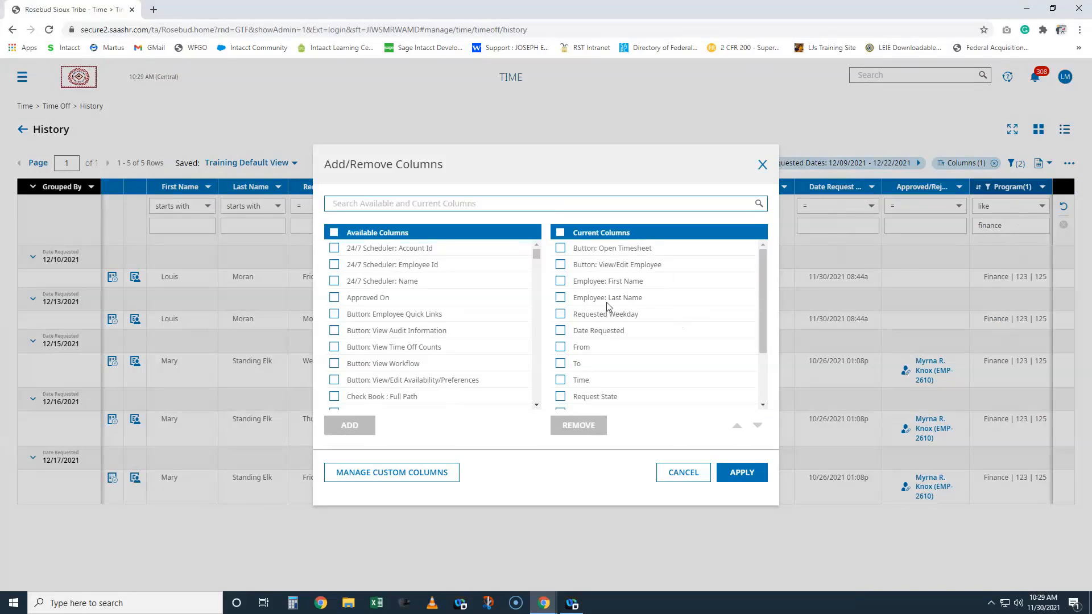
pyautogui.click(560, 298)
pyautogui.click(561, 281)
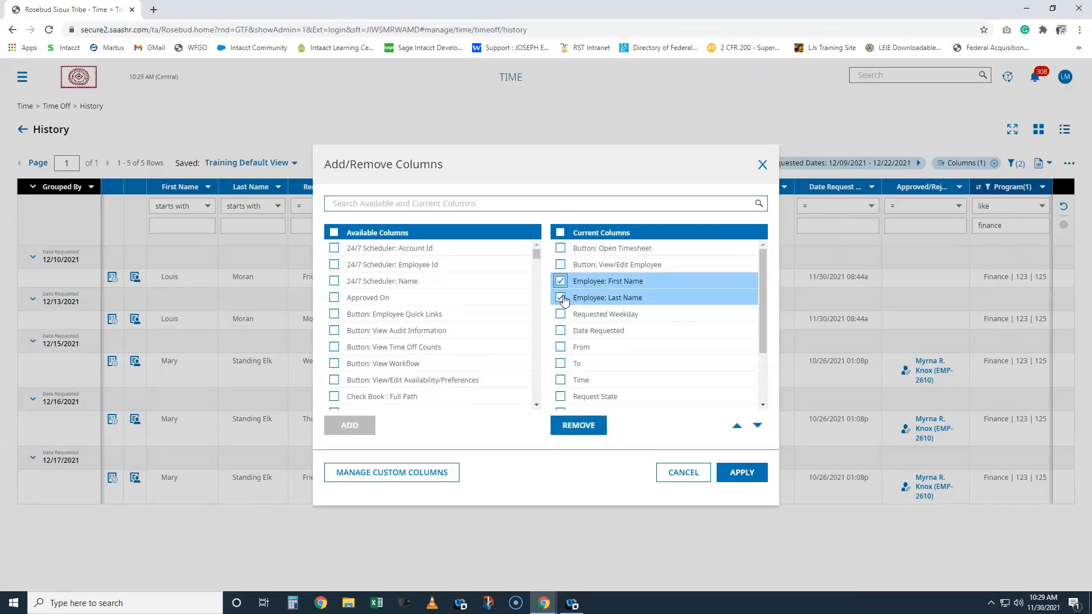
pyautogui.click(562, 298)
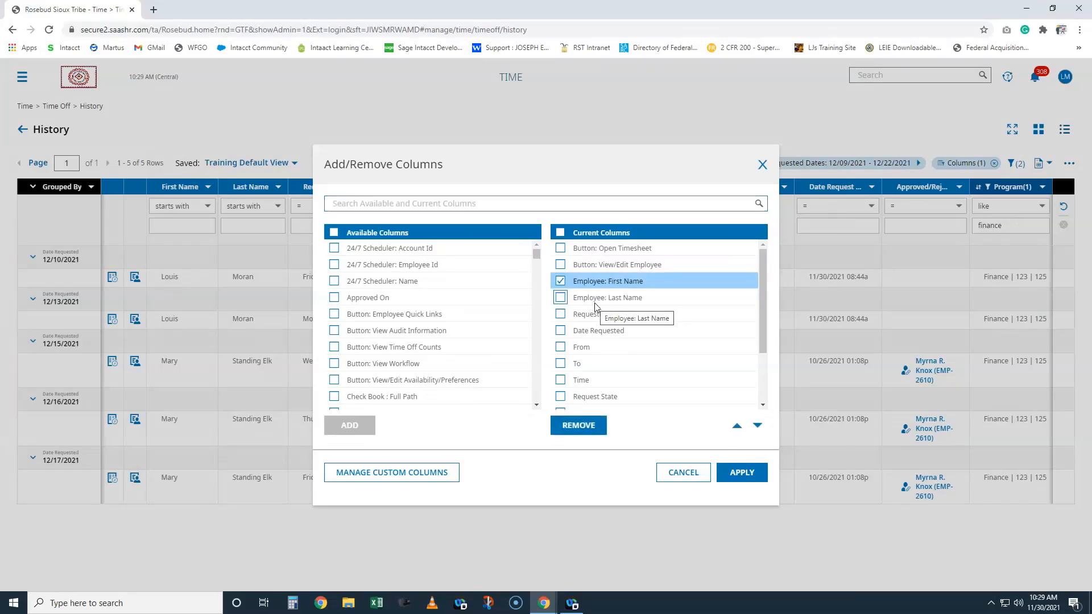
pyautogui.click(560, 281)
pyautogui.click(560, 298)
pyautogui.click(603, 426)
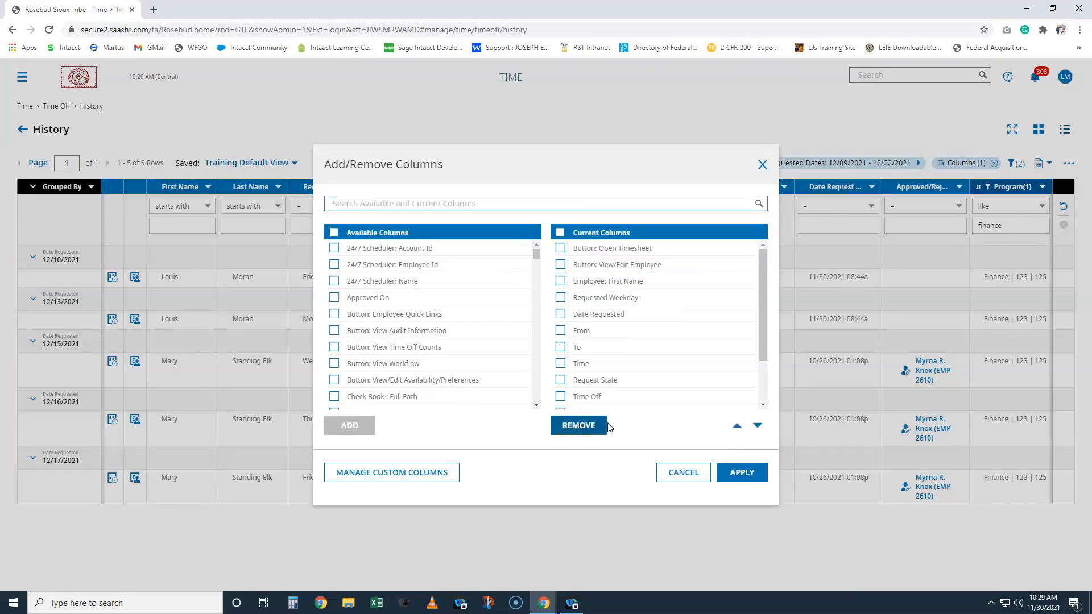
pyautogui.click(748, 477)
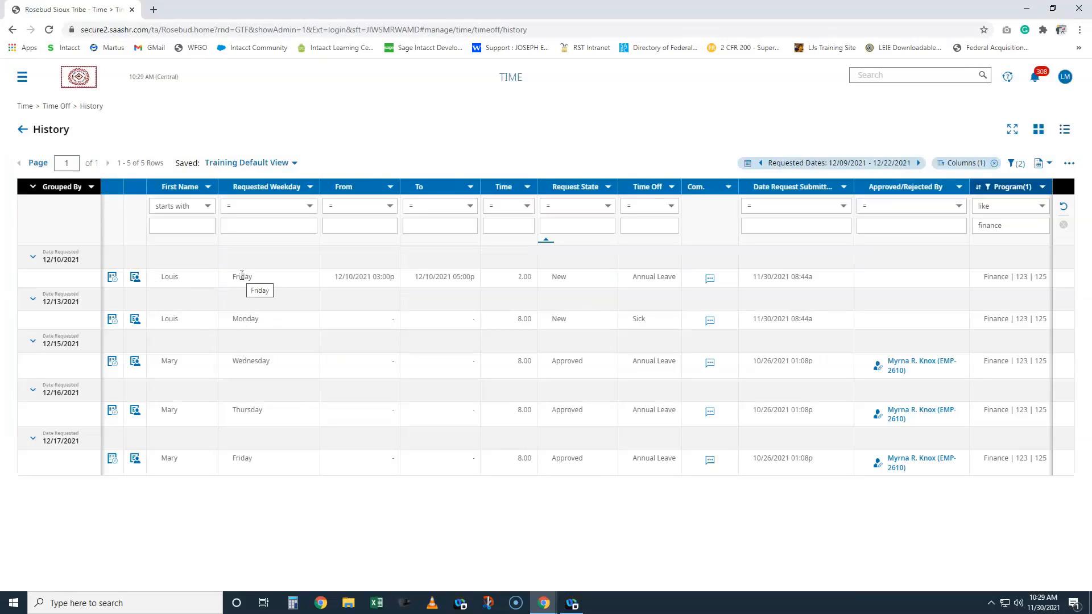
# Step: Replace the Date Requested grouping by grouping the time off history by employee First Name
pyautogui.click(92, 188)
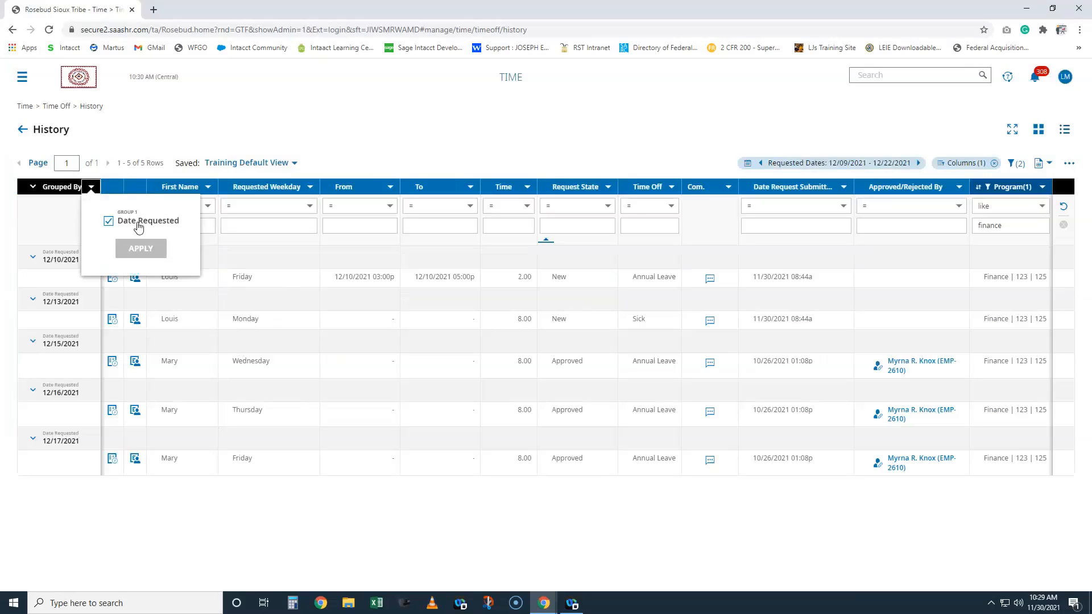
pyautogui.click(108, 222)
pyautogui.click(140, 248)
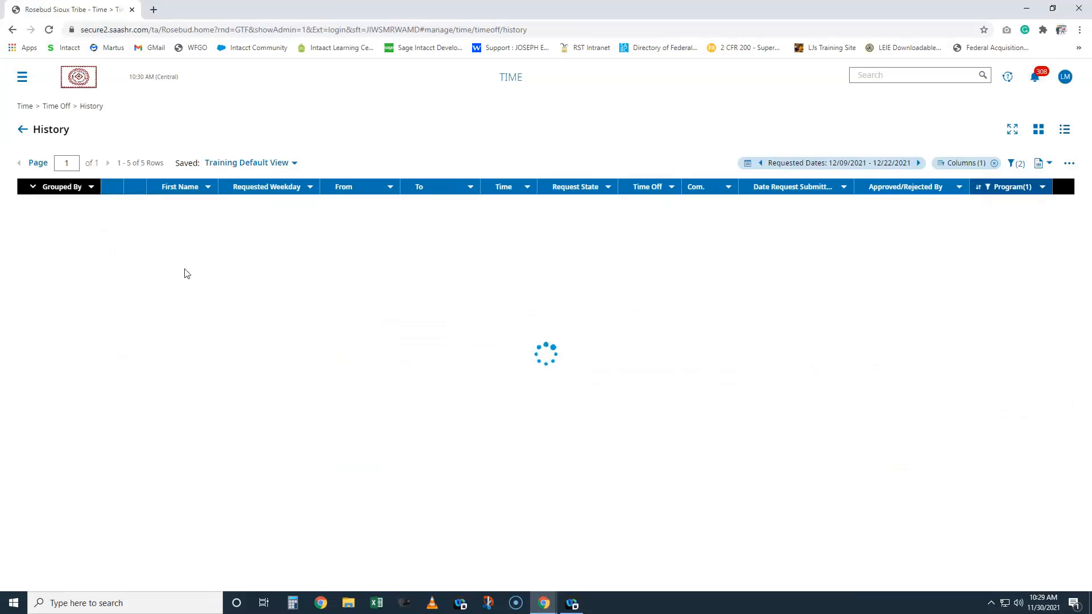
pyautogui.click(124, 187)
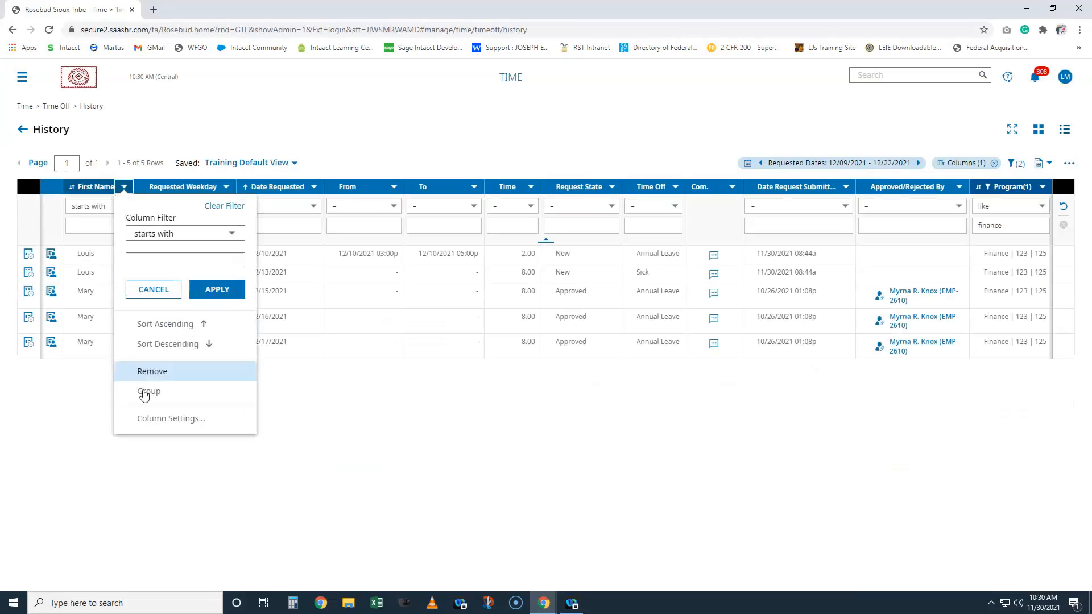
pyautogui.click(146, 392)
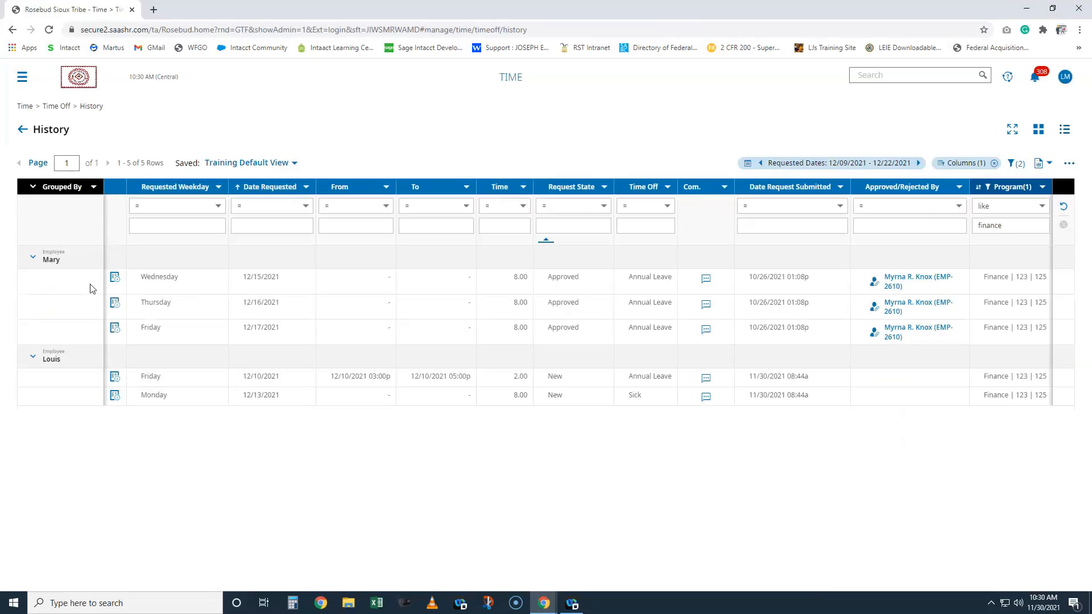
pyautogui.moveTo(91, 253)
# Step: Review the report's available actions and the global filters, including the Employee Filter choices
pyautogui.click(1069, 164)
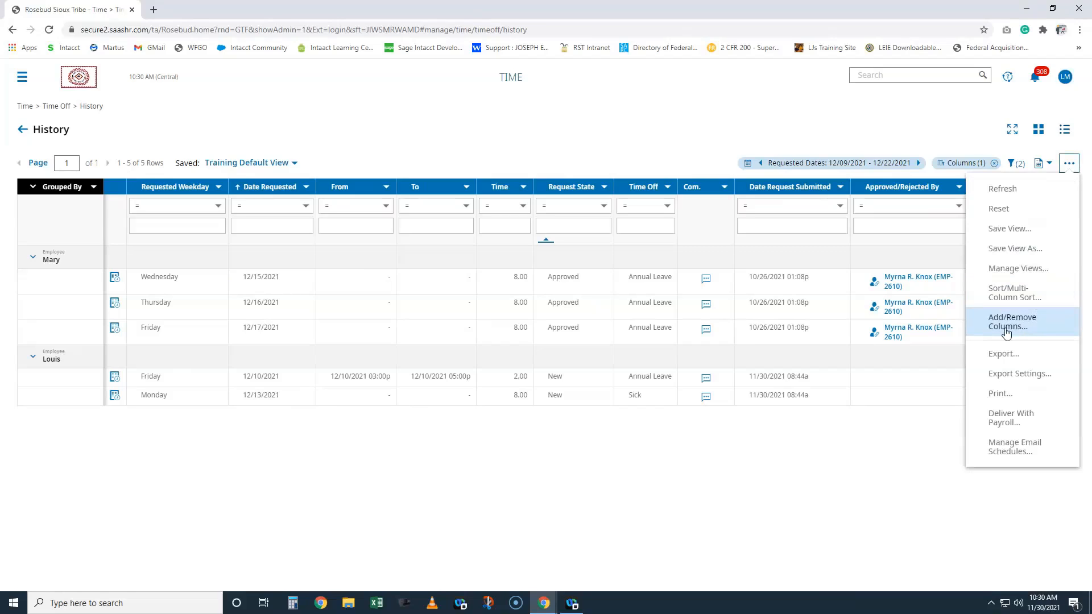
pyautogui.click(1013, 163)
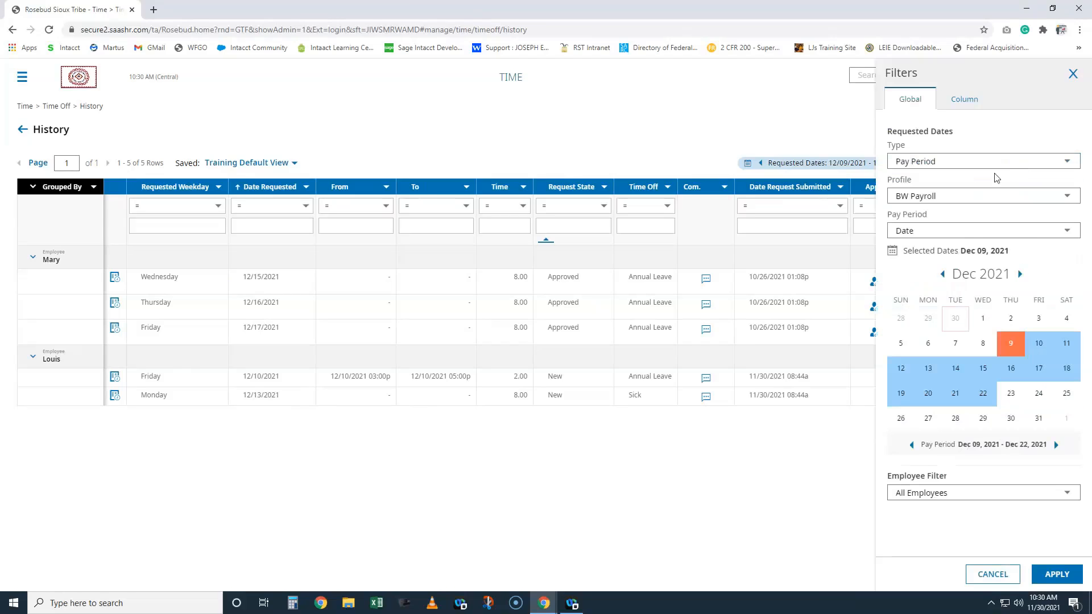
pyautogui.click(939, 492)
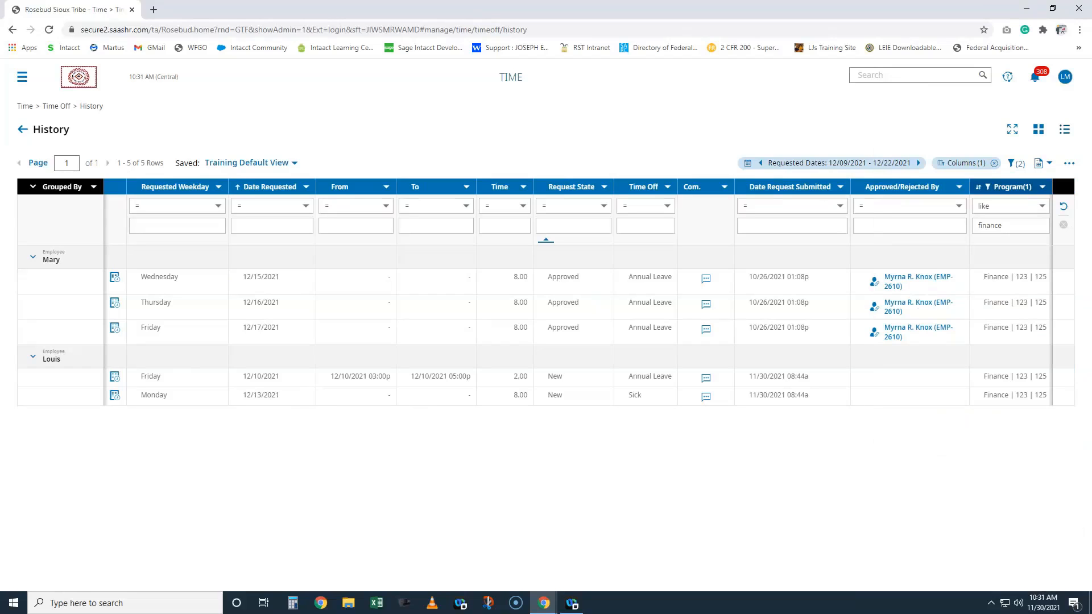
# Step: Switch to Sage Intacct in a new browser tab and open its Reports Center
pyautogui.click(153, 9)
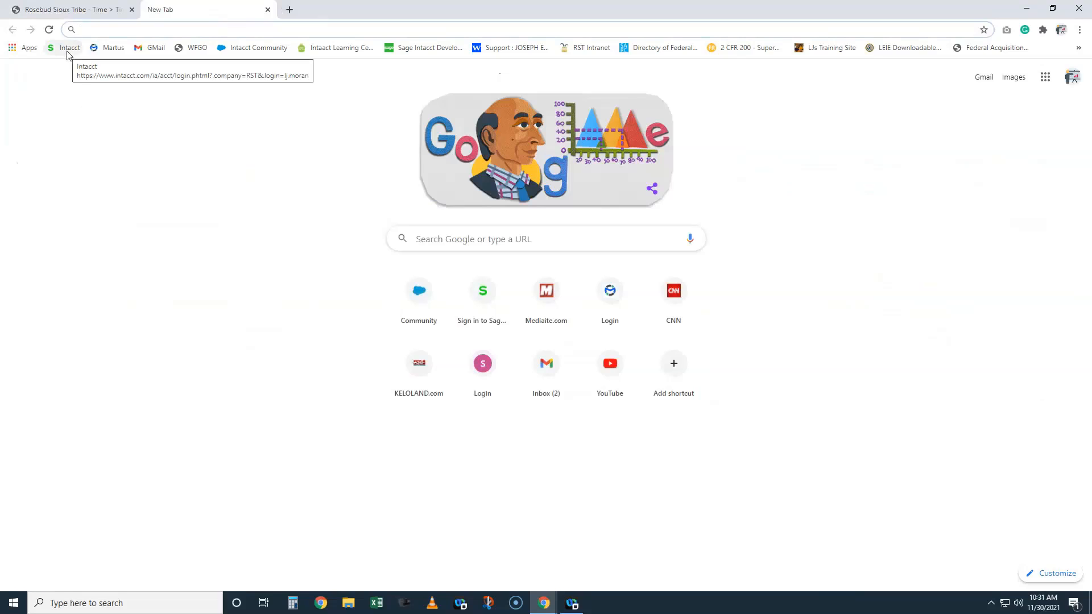
pyautogui.click(43, 10)
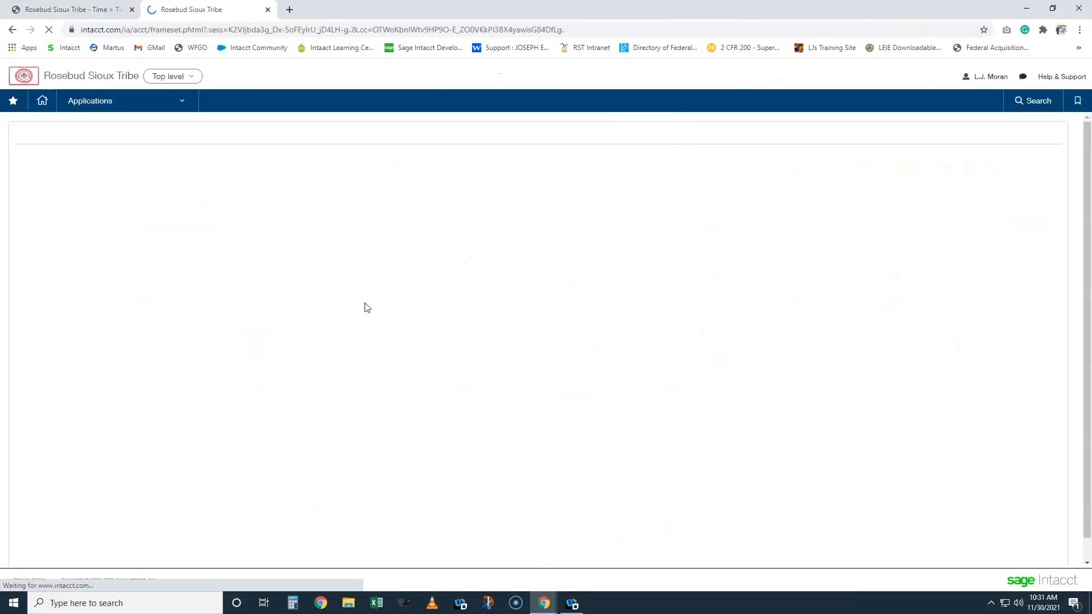
pyautogui.click(129, 103)
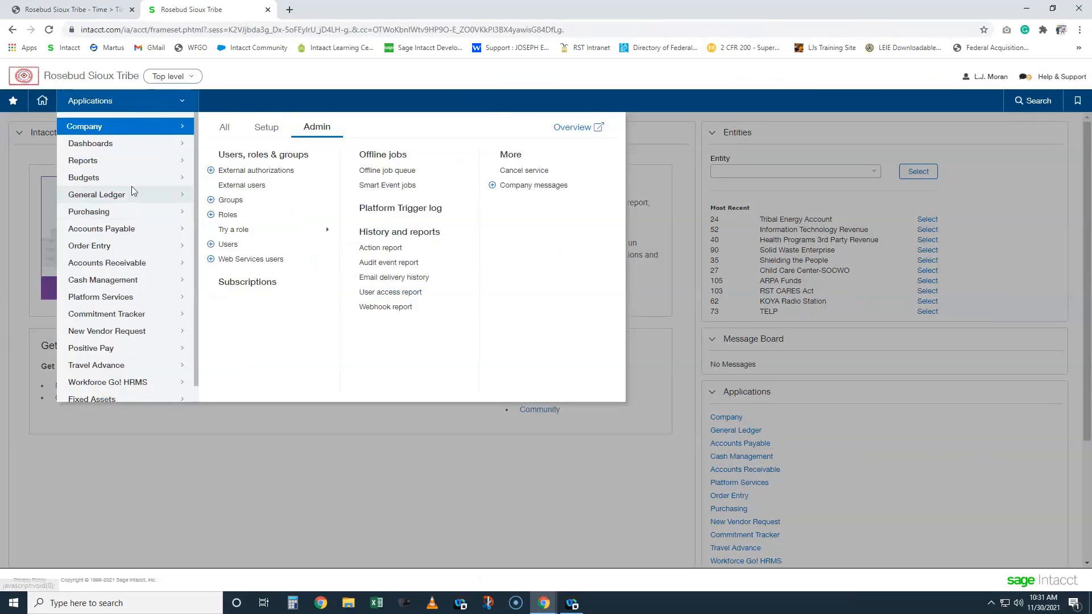
pyautogui.click(118, 163)
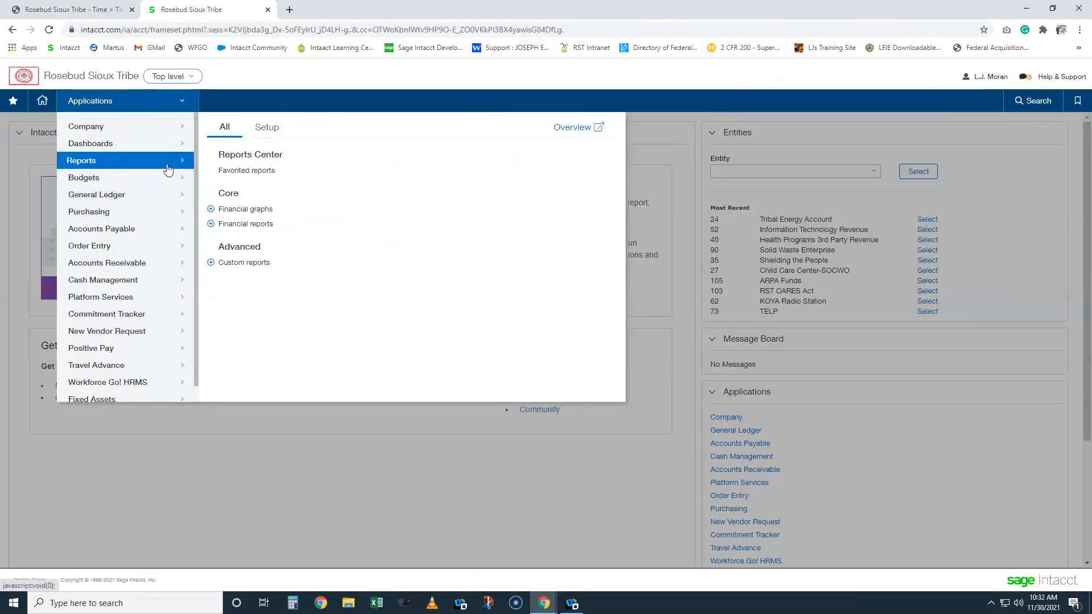
pyautogui.click(245, 155)
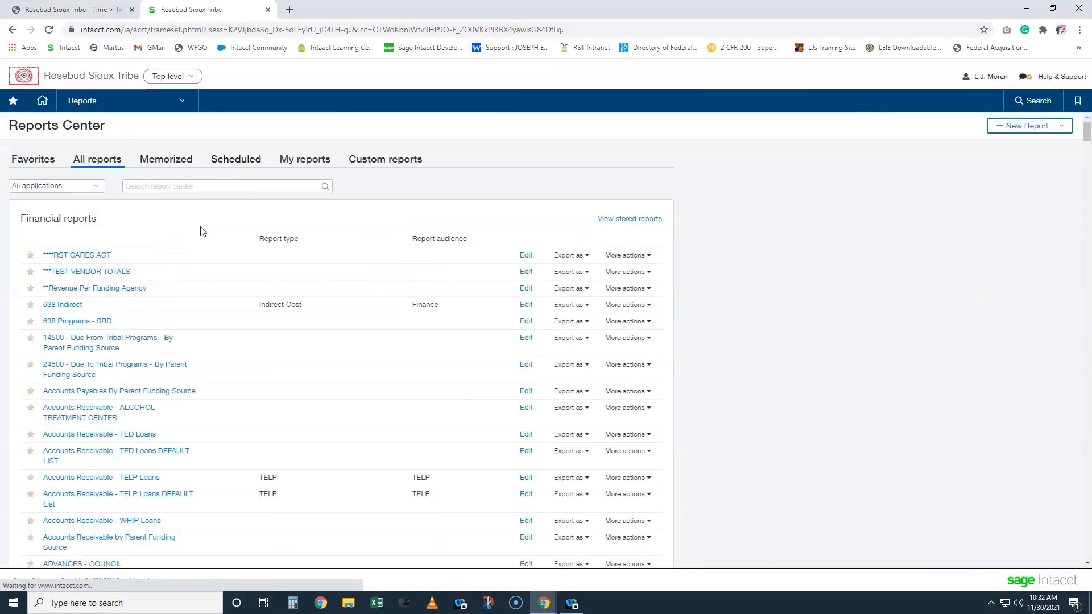
# Step: Search the reports for payroll and run Payroll Gross & Fringe - Summarized by EMP-ID by Program with the default prompt values
pyautogui.click(201, 186)
pyautogui.write('payroll')
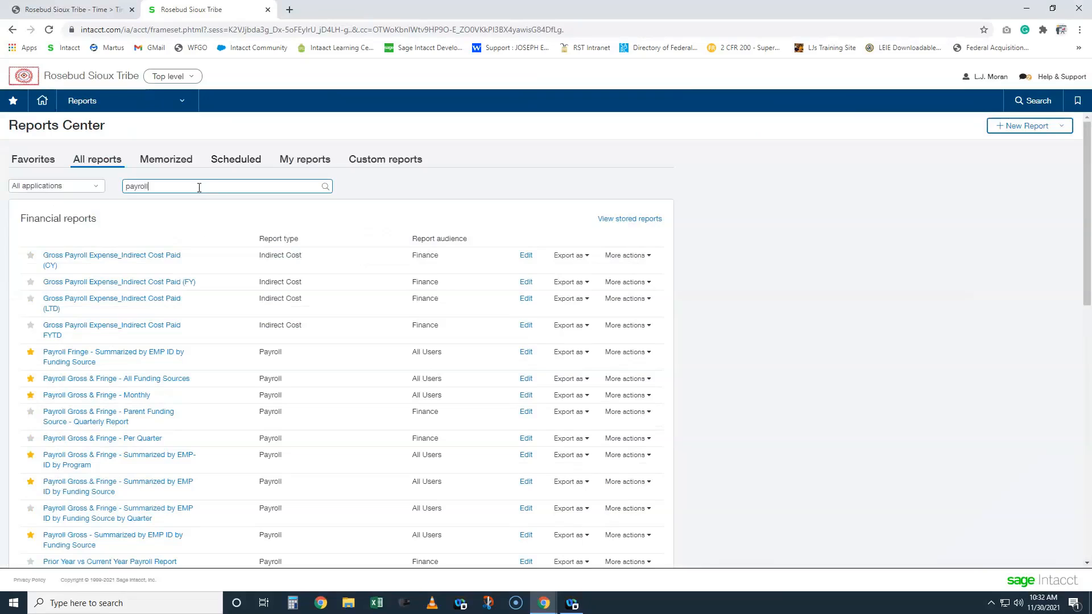
pyautogui.scroll(-1, 131, 353)
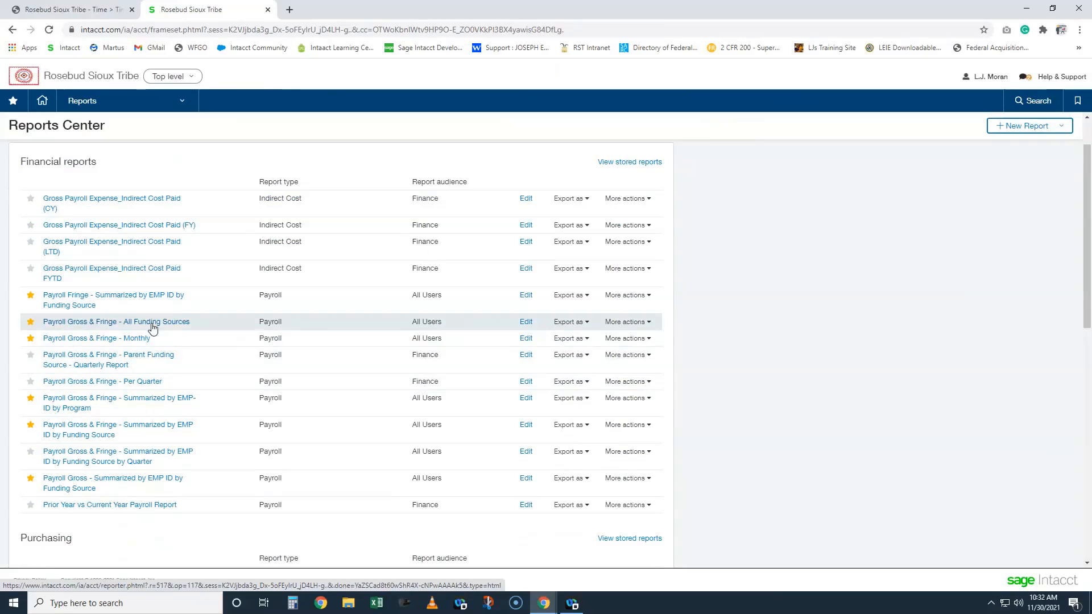
pyautogui.click(149, 402)
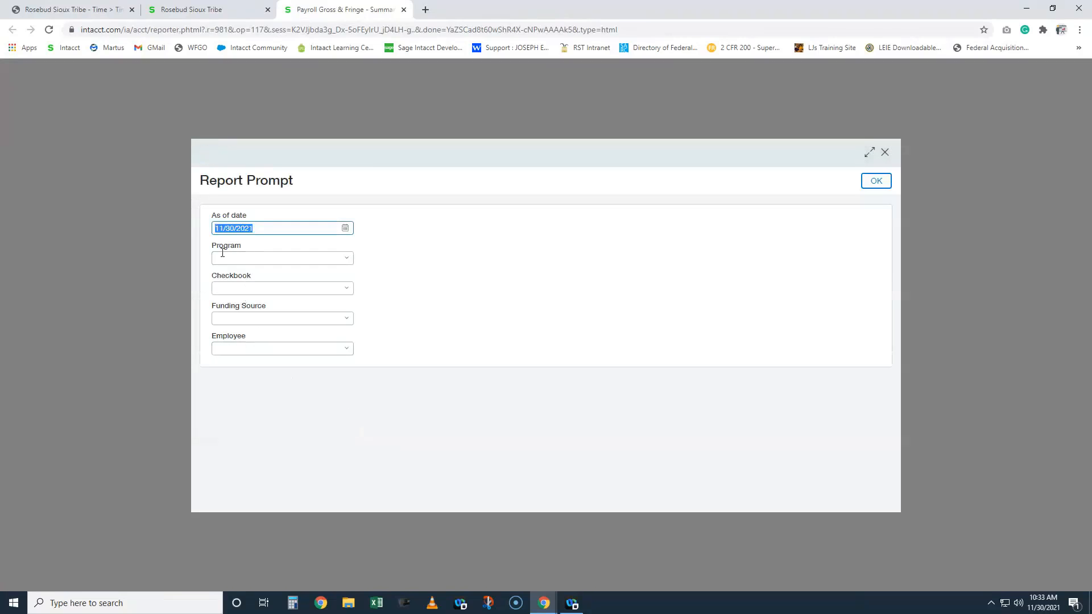
pyautogui.click(876, 181)
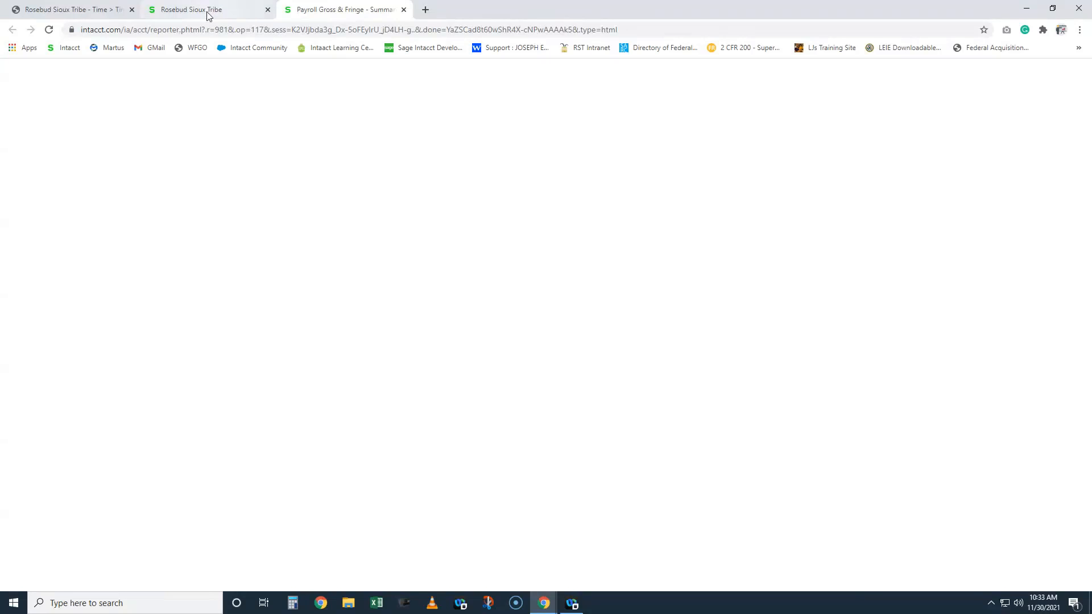
# Step: Return to the Reports Center and open the Payroll Gross & Fringe - Summarized by EMP ID by Funding Source report
pyautogui.click(210, 10)
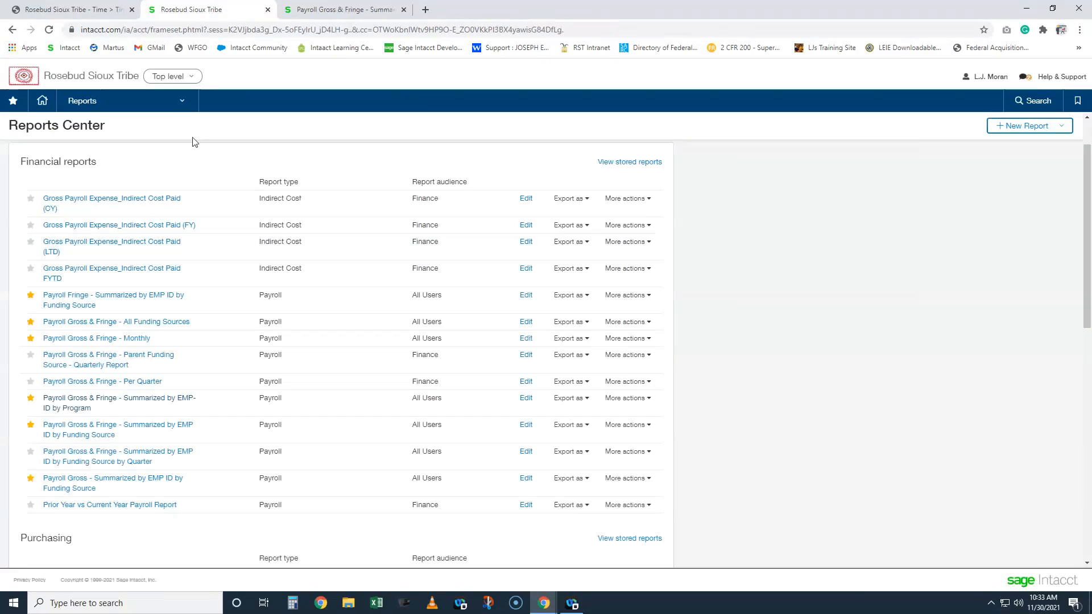
pyautogui.click(101, 436)
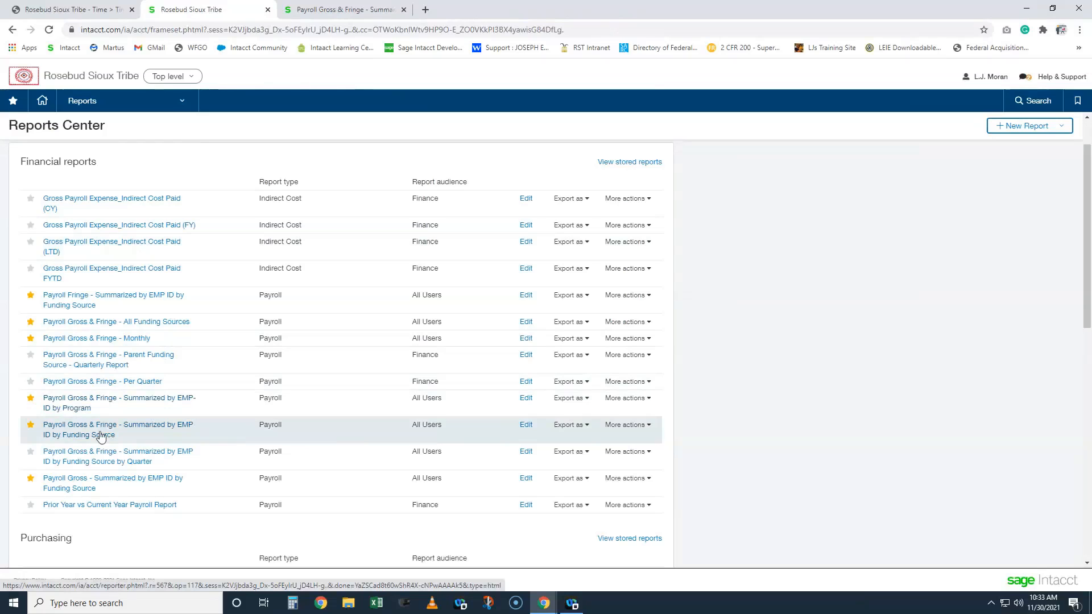